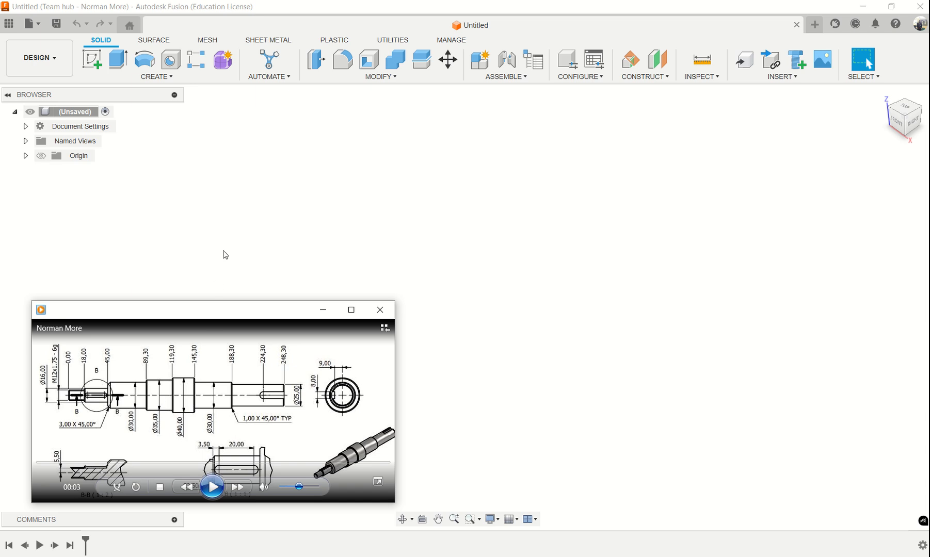
Save the new design as "Shaft-2 slots" in the 2nd Training project.
left_click(55, 27)
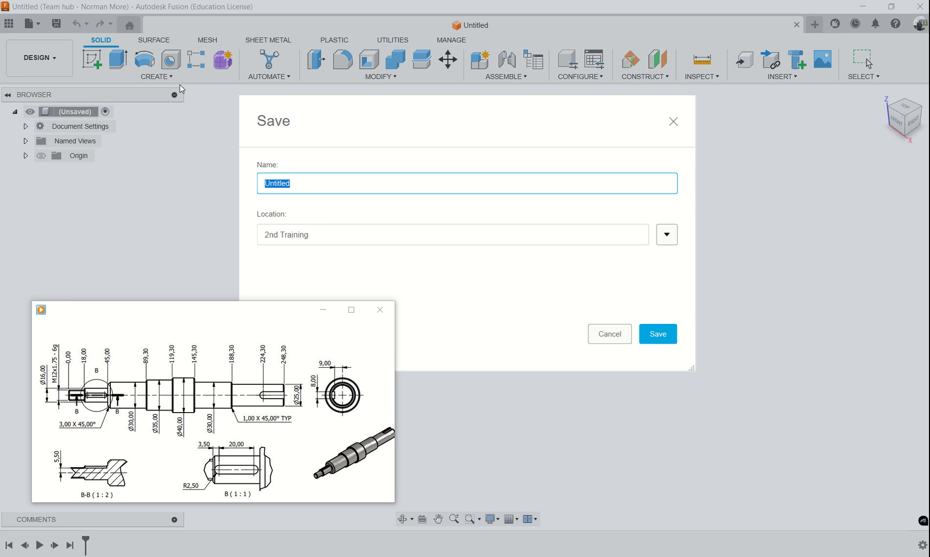
type("Shaft-2 slots")
left_click(668, 240)
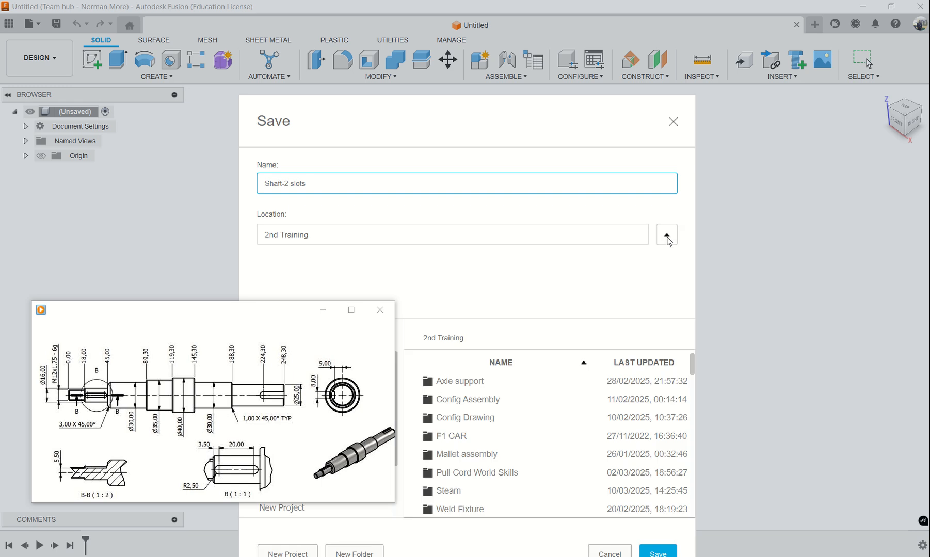
left_click_drag(592, 124, 813, 53)
scroll(696, 407, "down", 3)
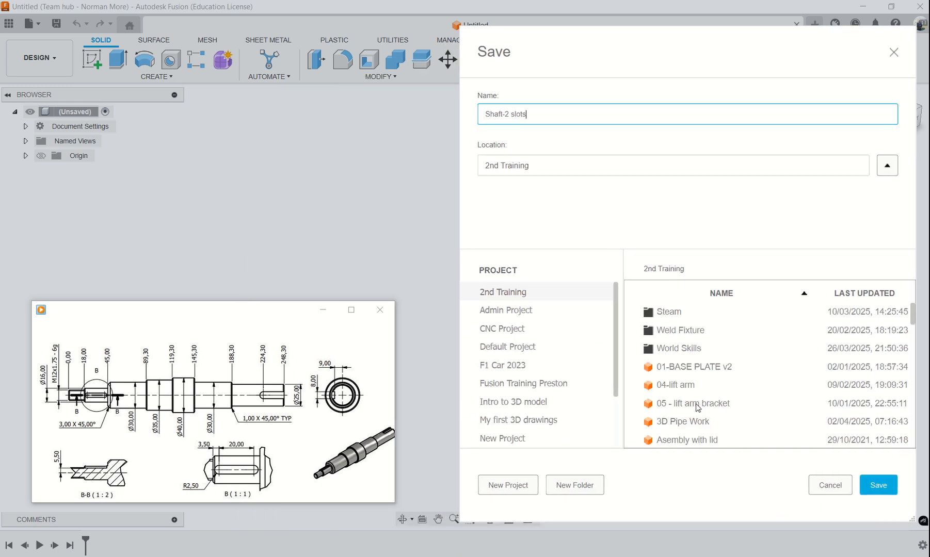
left_click(666, 352)
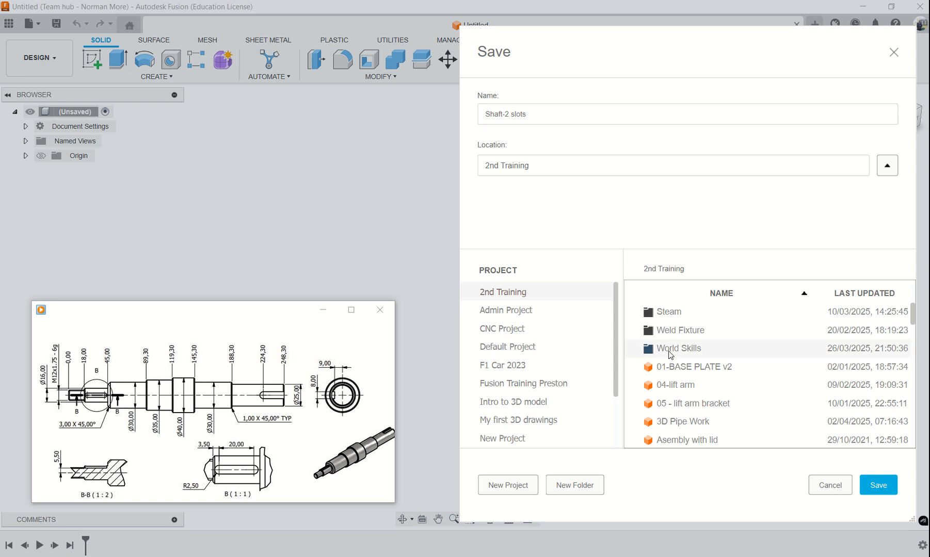
left_click(871, 484)
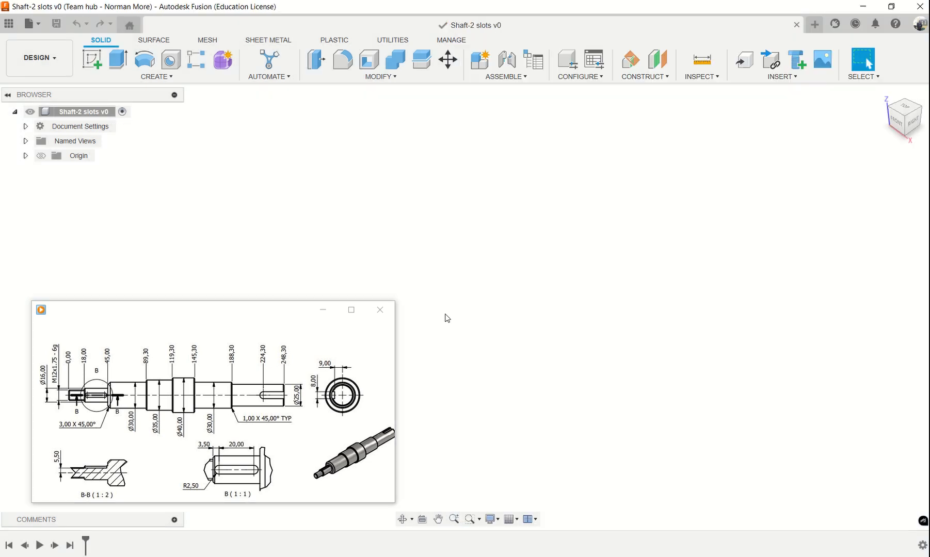
Move the reference drawing window aside and start a sketch on the vertical YZ origin plane.
mouse_move(310, 323)
left_click_drag(257, 316, 228, 303)
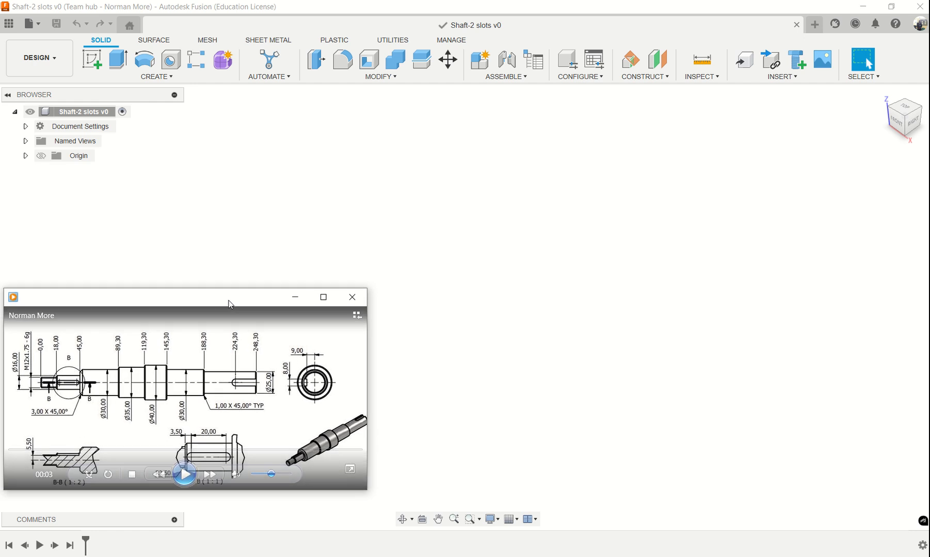
left_click(96, 65)
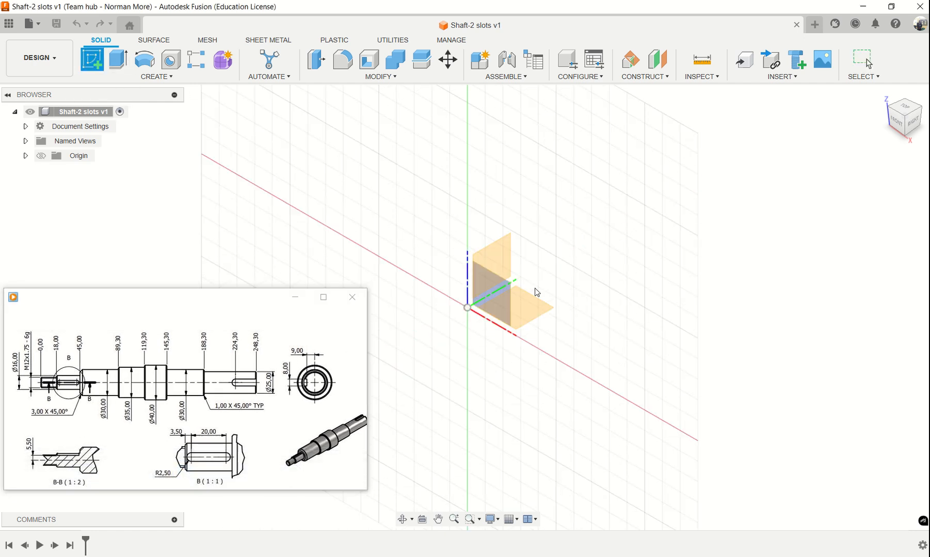
left_click(492, 259)
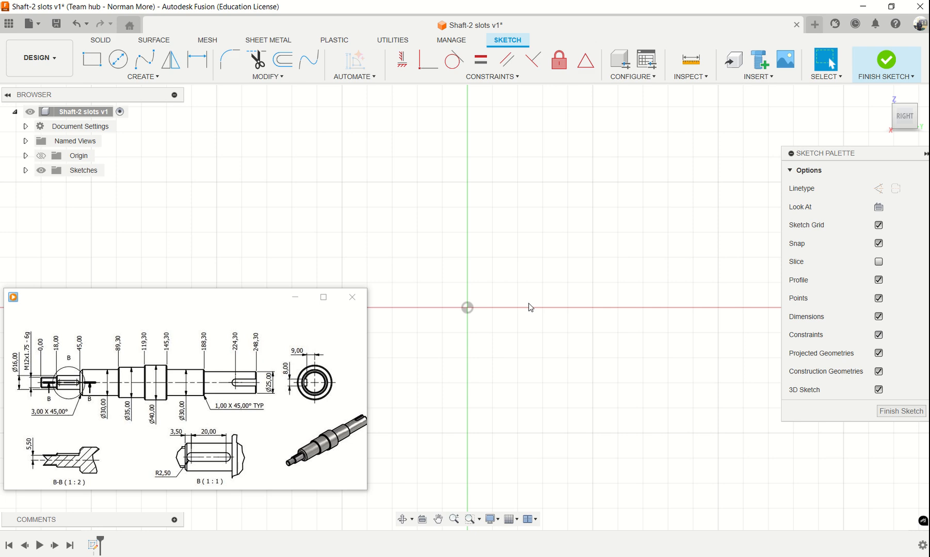
middle_click_drag(494, 335, 583, 360)
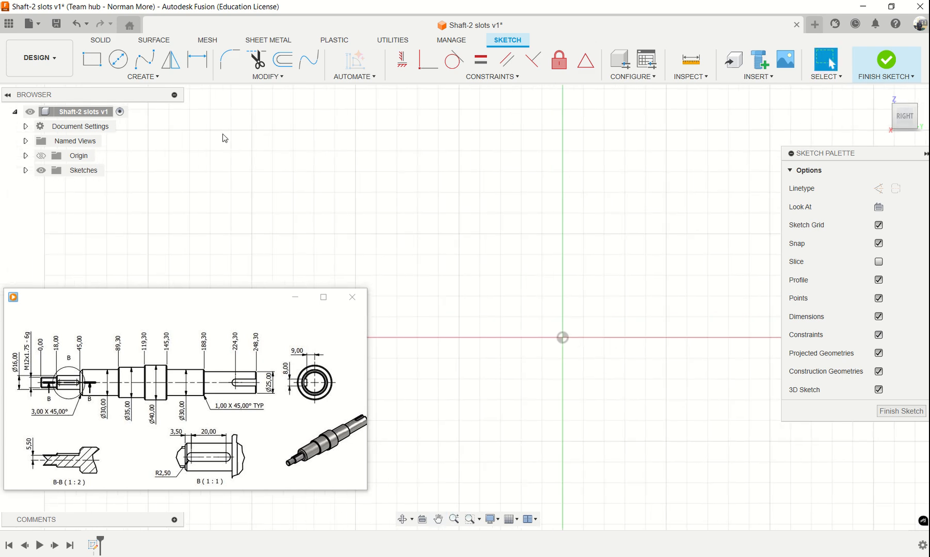
Turn off 3D Sketch and draw a 12 mm diameter circle centred on the origin.
left_click(118, 59)
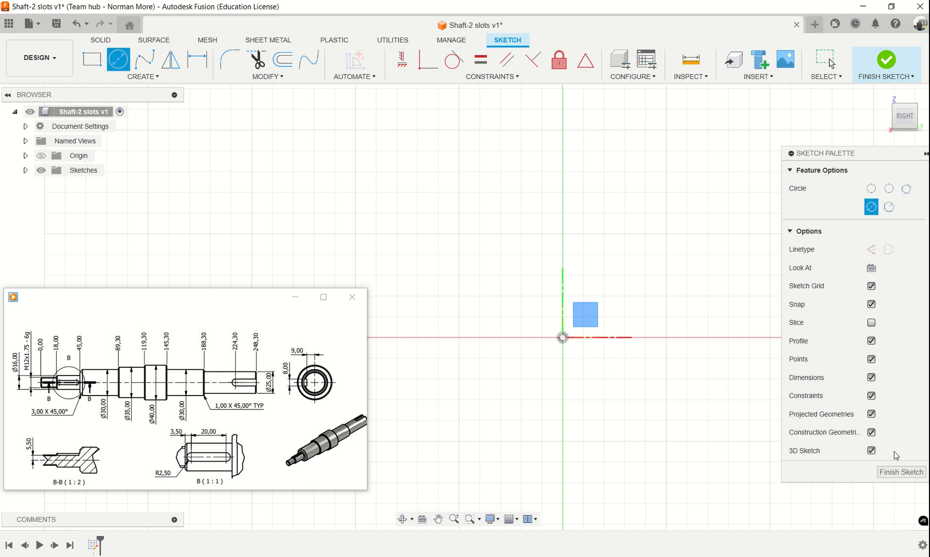
left_click(871, 451)
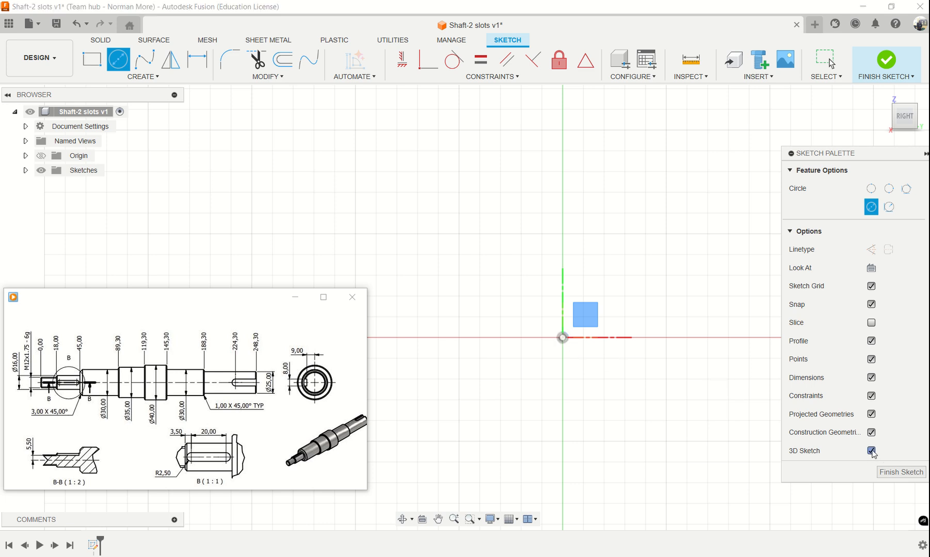
left_click(563, 338)
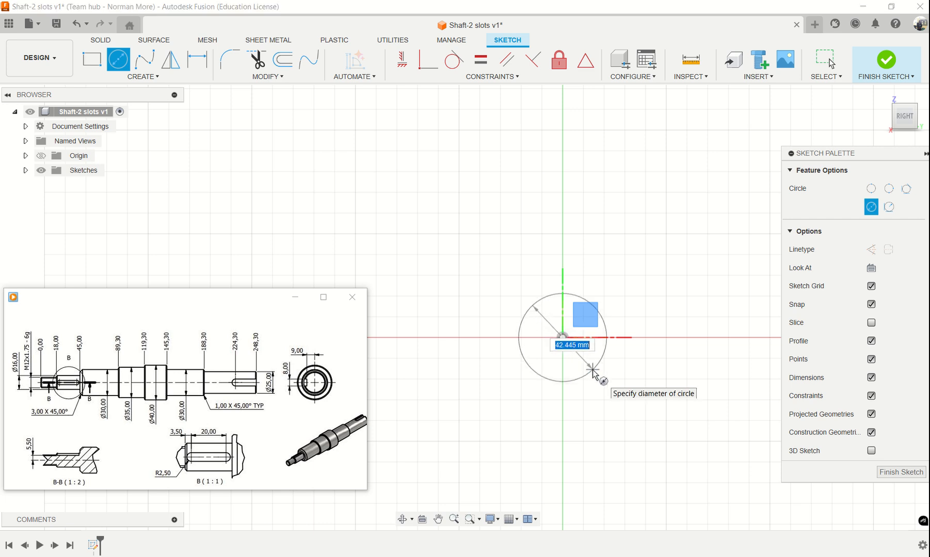
type("12")
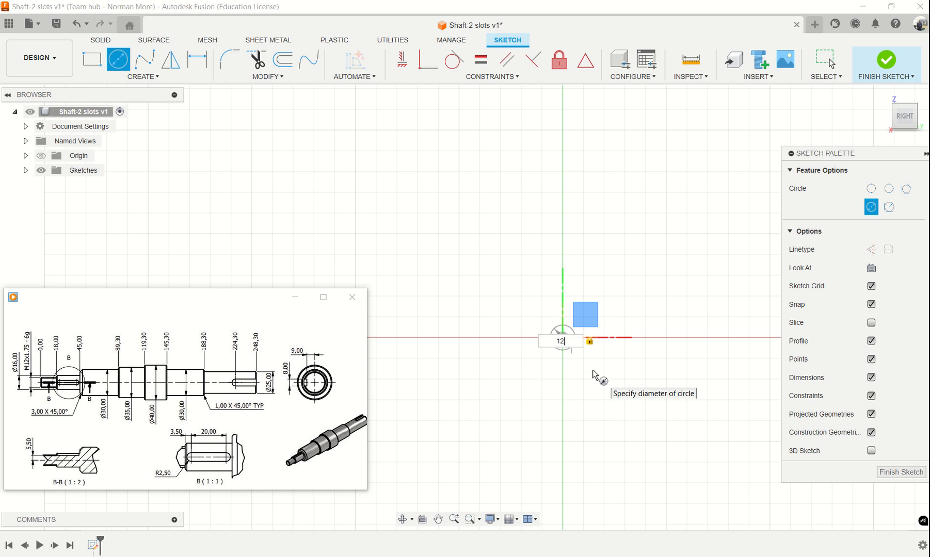
key("Return")
key("Escape")
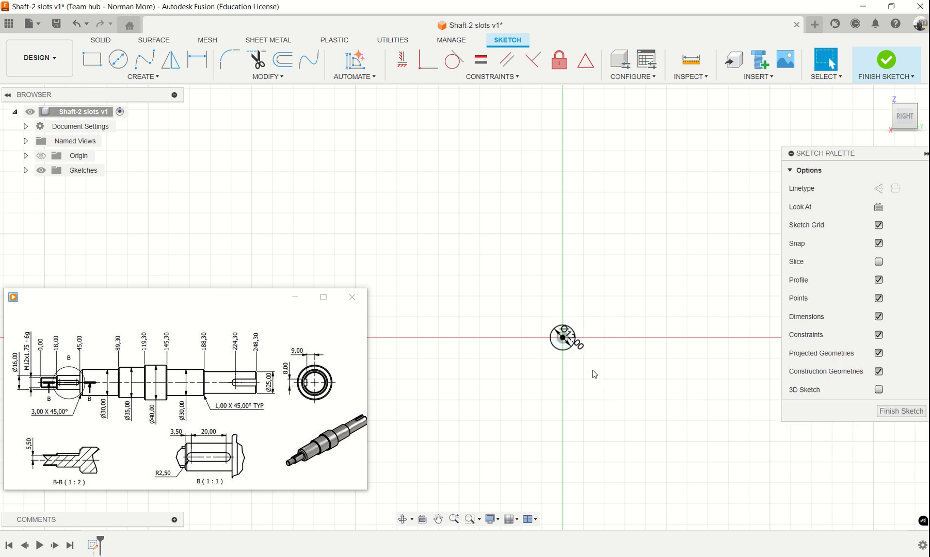
Extrude the 12 mm circle 18 mm to one side as a new body.
key("e")
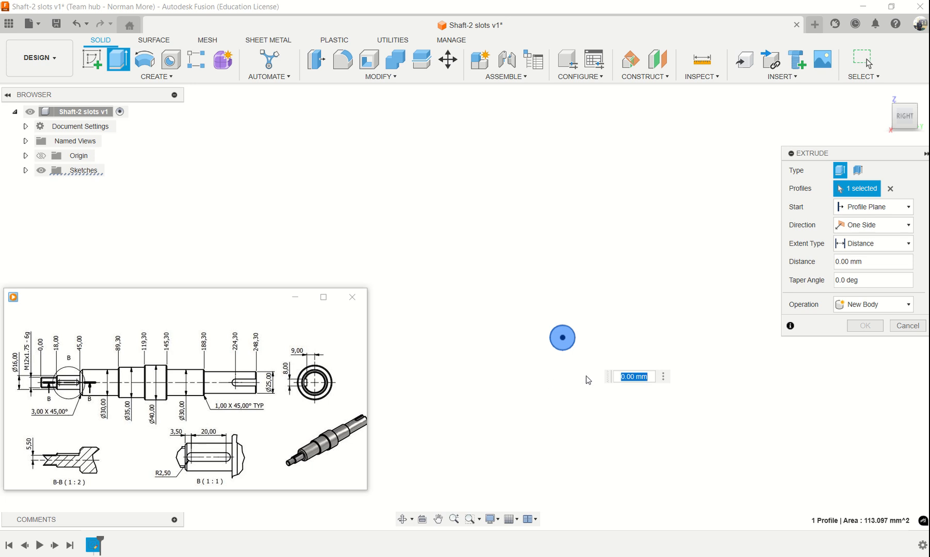
type("1")
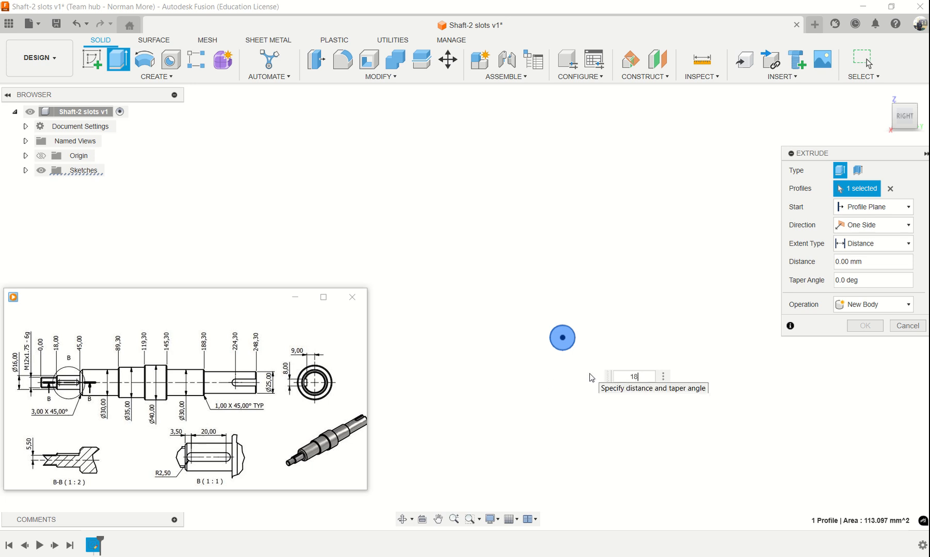
type("8")
key("Return")
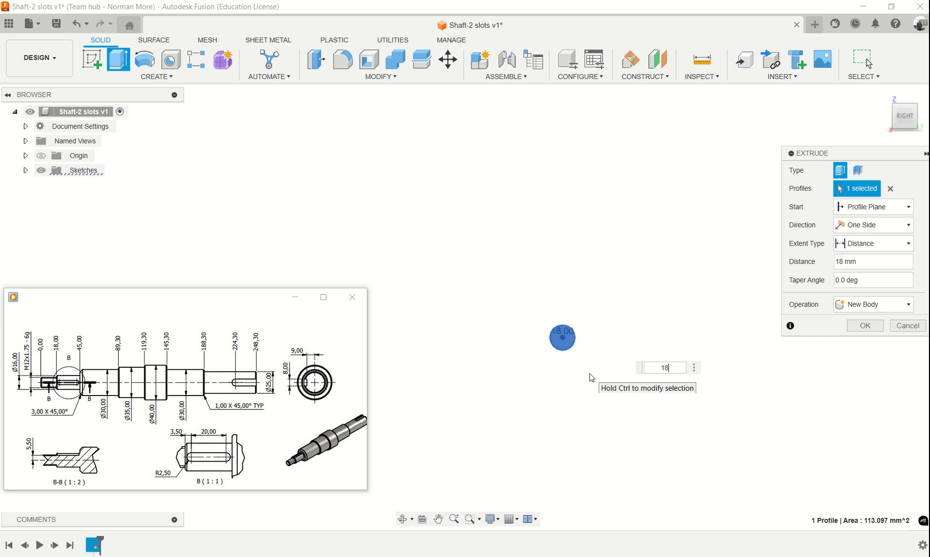
key("Return")
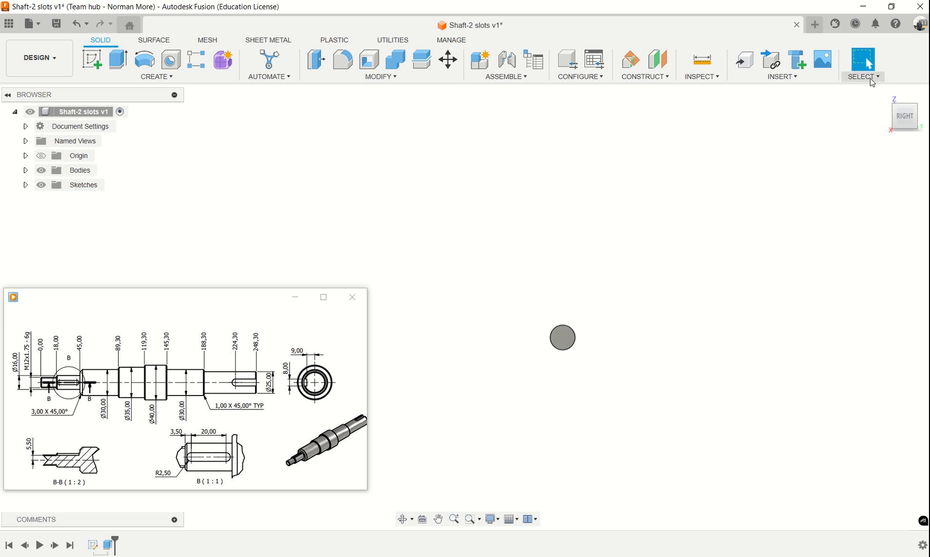
Start a sketch on the cylinder's end face that lies on the original sketch plane.
left_click(887, 92)
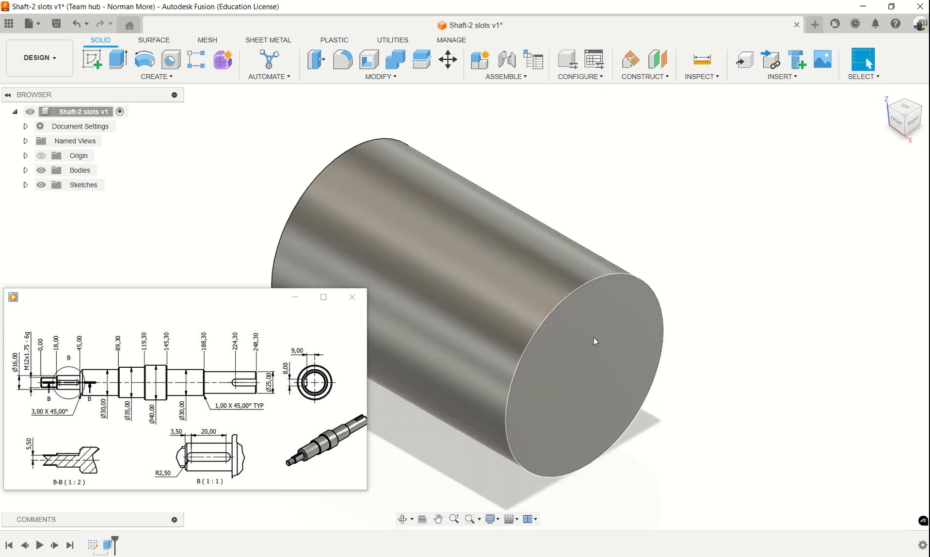
scroll(455, 288, "down", 3)
scroll(490, 300, "down", 3)
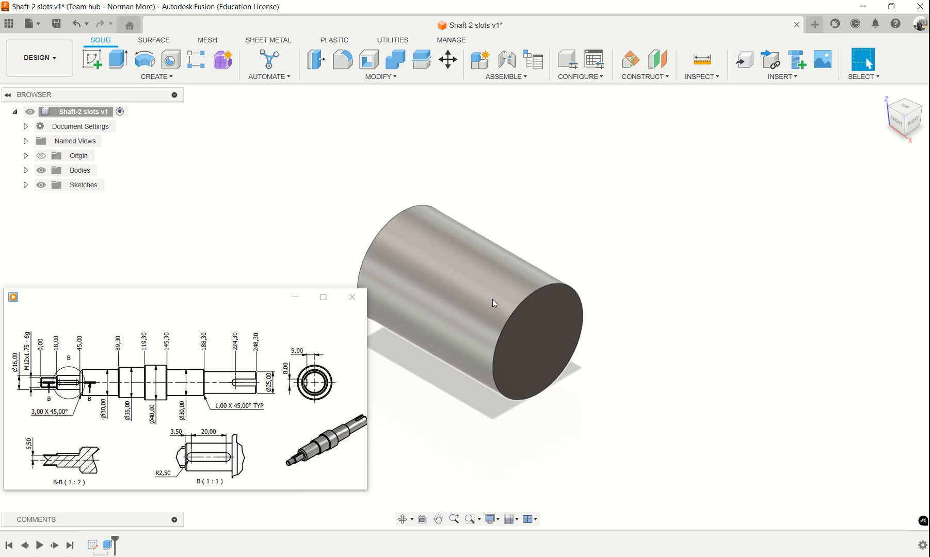
left_click(528, 334)
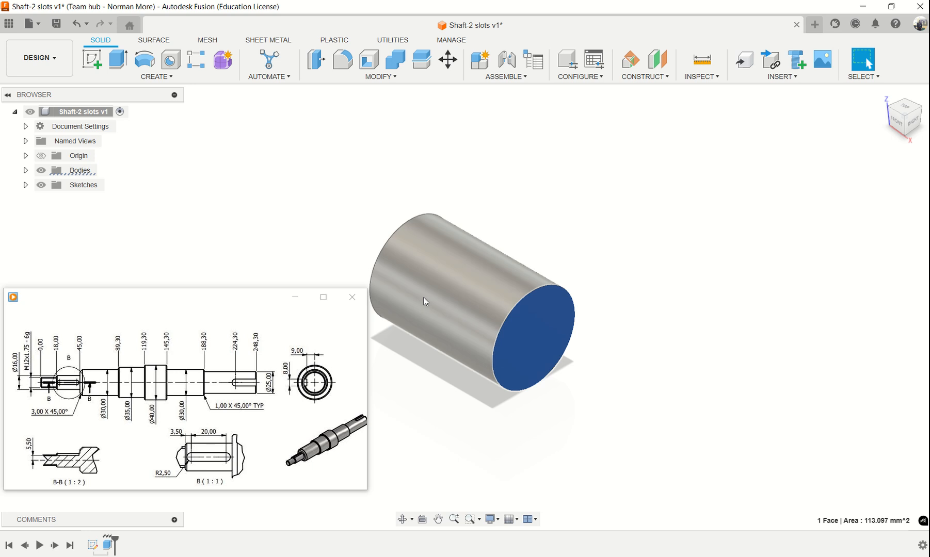
left_click(640, 352)
mouse_move(643, 367)
middle_mouse_down("shift")
mouse_move(592, 397)
mouse_move(506, 410)
mouse_move(514, 415)
mouse_move(486, 402)
mouse_move(471, 326)
middle_mouse_up("shift")
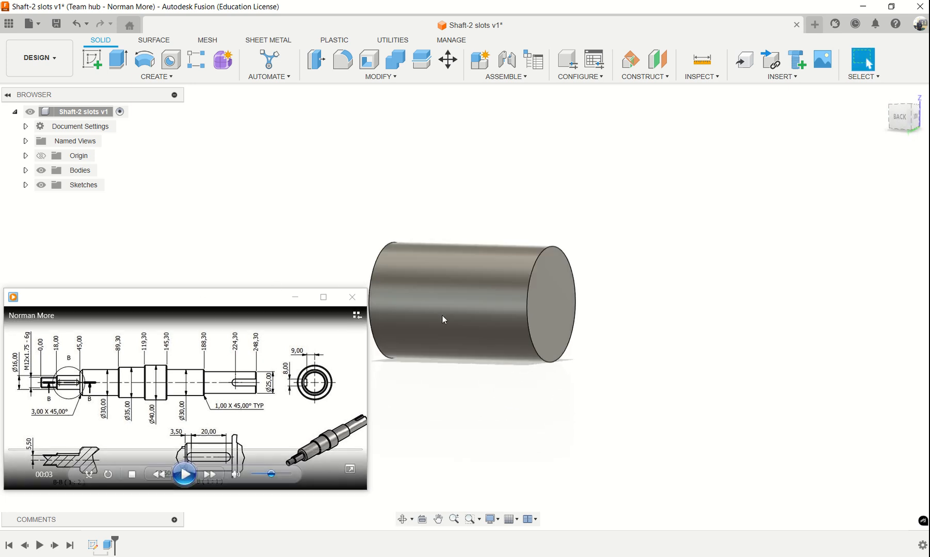
left_click(548, 309)
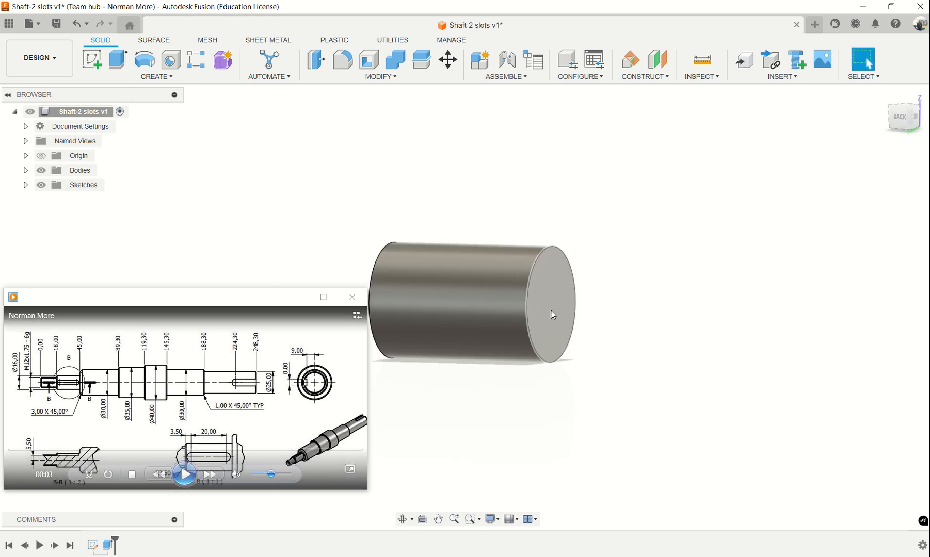
left_click(91, 59)
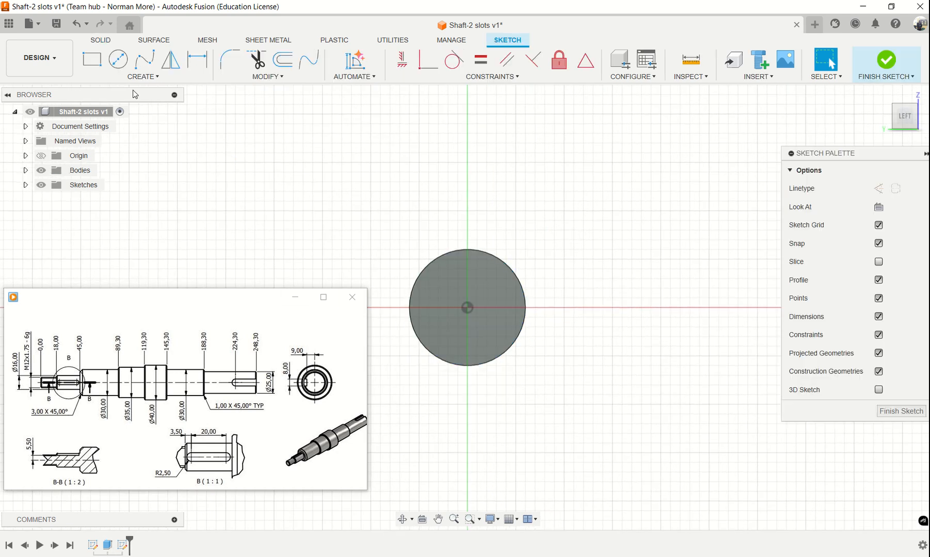
Draw a 16 mm diameter circle centred on the origin around the cylinder's end face.
left_click(118, 59)
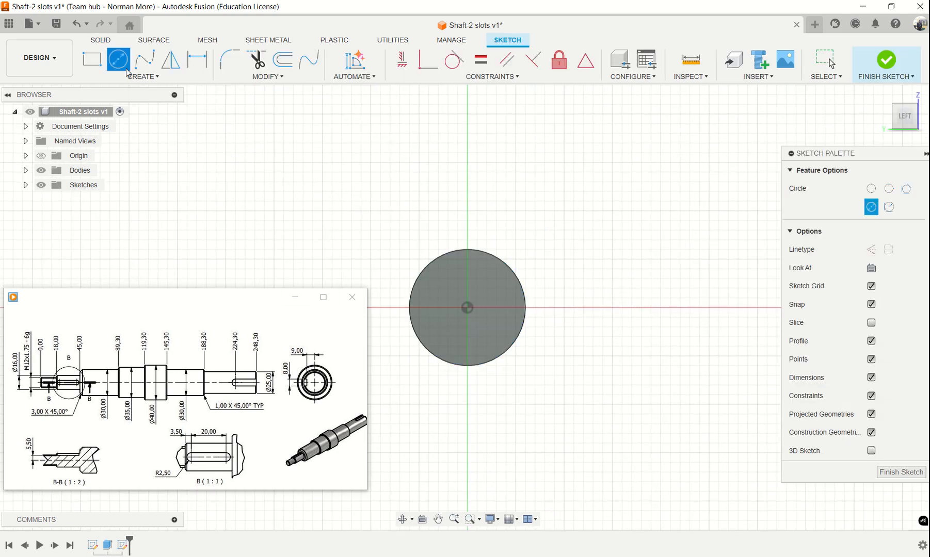
left_click(467, 308)
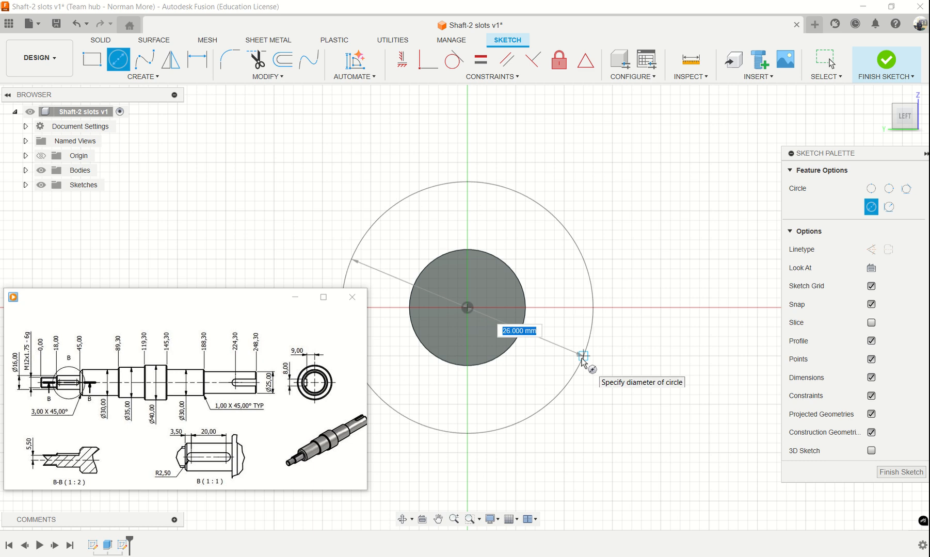
type("16")
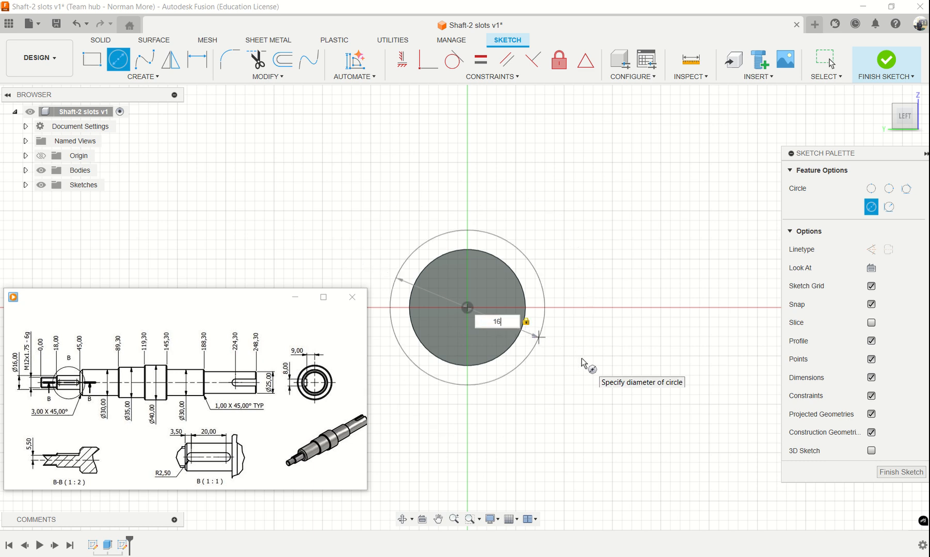
key("Return")
key("Escape")
Extrude both the inner disc and outer ring profiles by 45-18 mm away from the first cylinder, joined to it.
key("e")
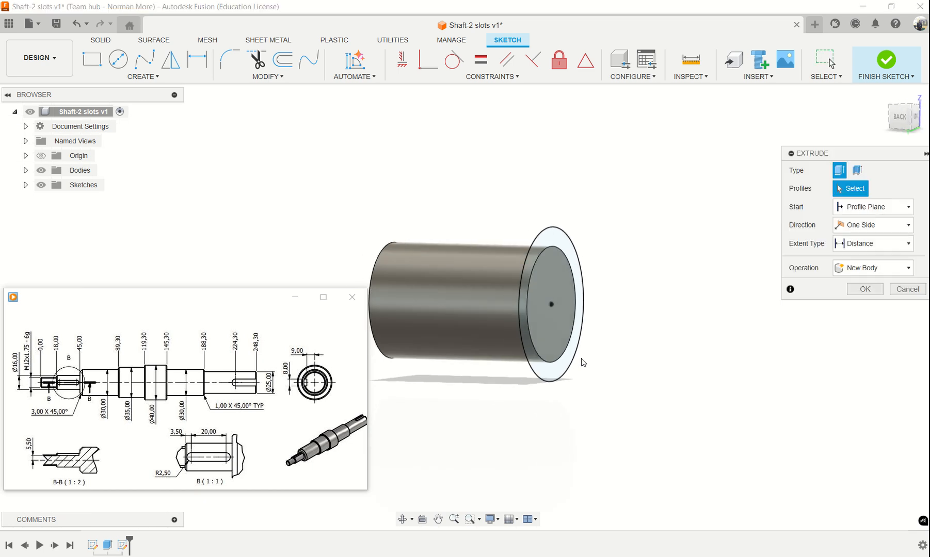
mouse_move(141, 388)
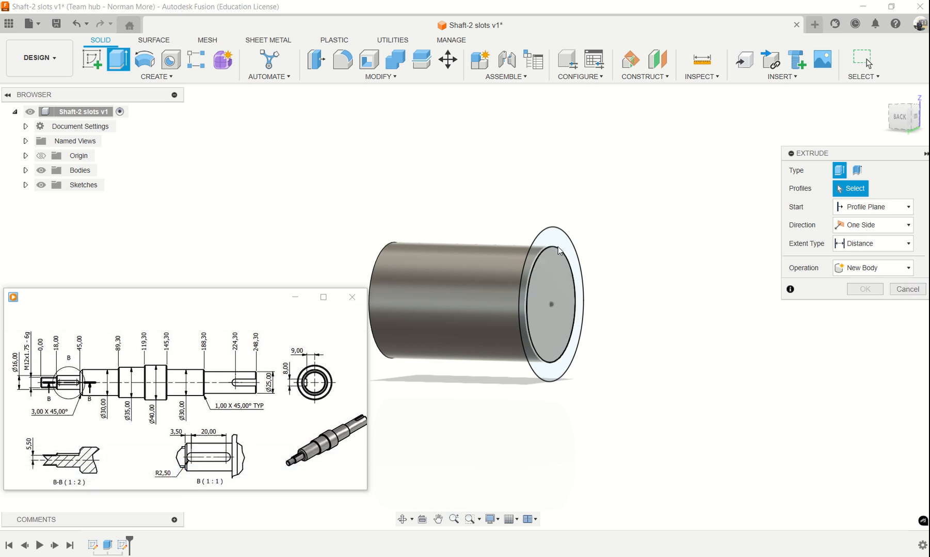
left_click(564, 280)
left_click(563, 279)
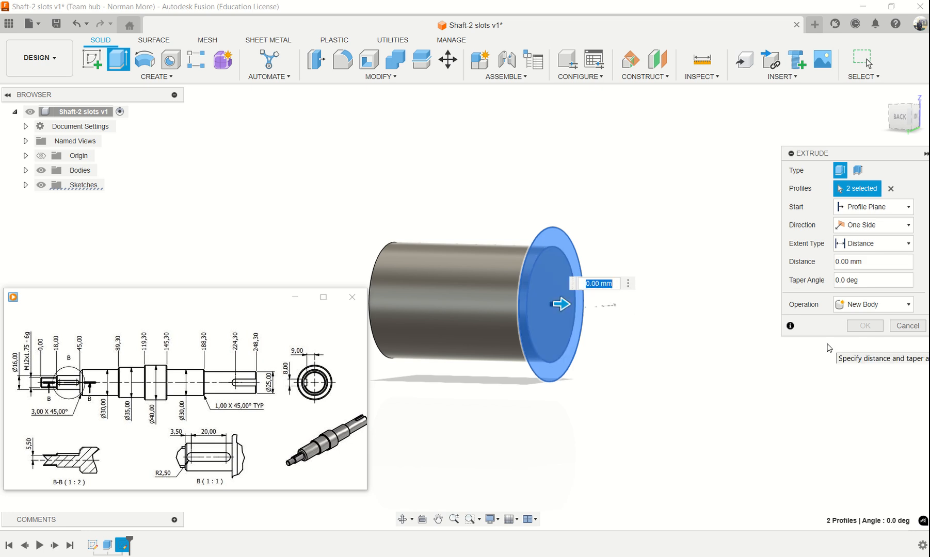
type("45")
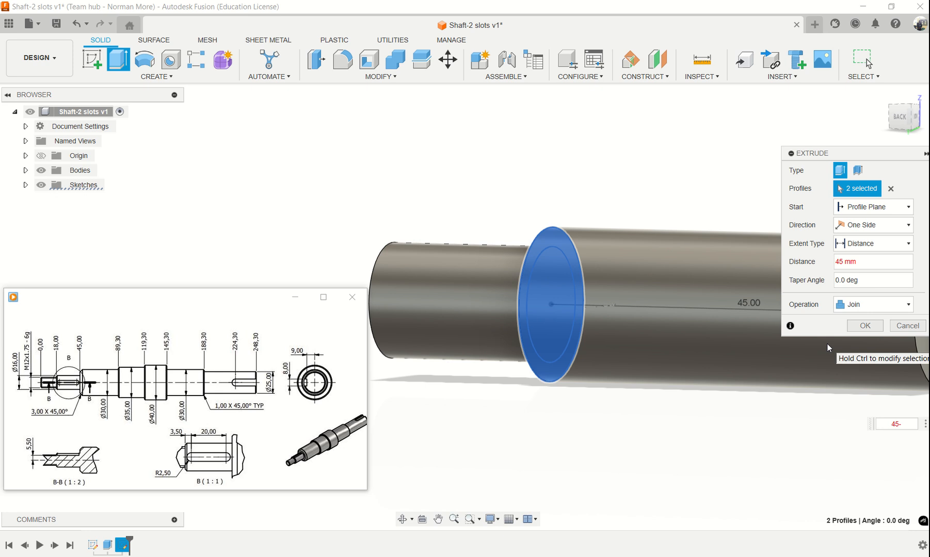
type("-18")
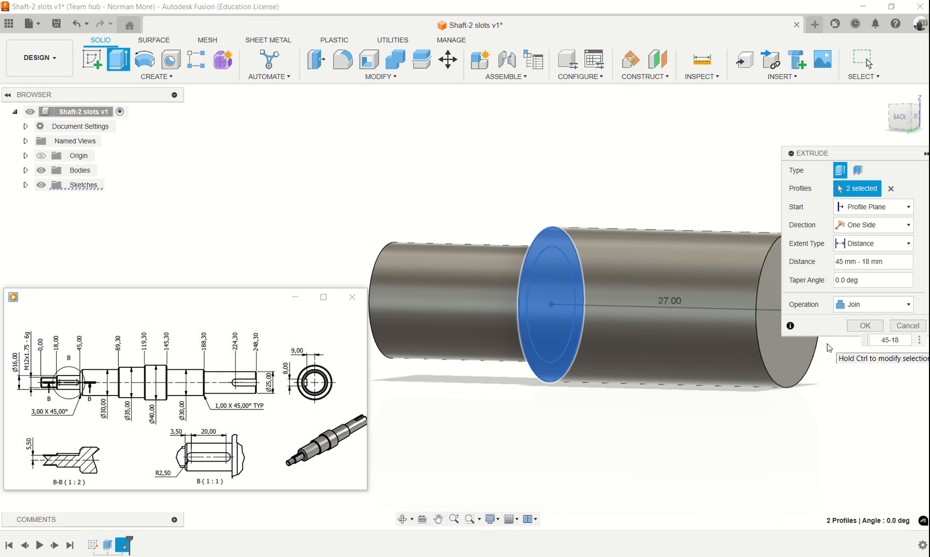
left_click(862, 326)
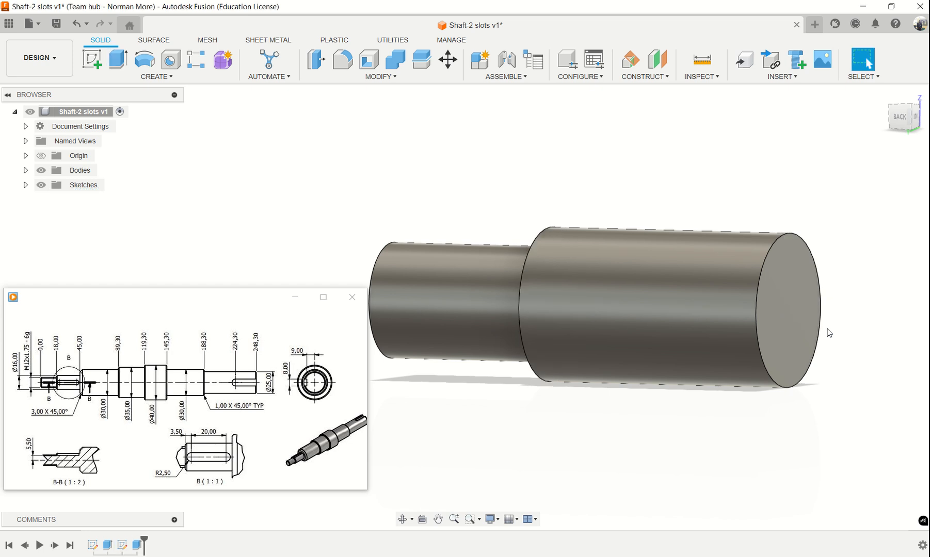
Sketch a 30 mm diameter circle centred on the origin on the free end face of the 16 mm section.
left_click(780, 315)
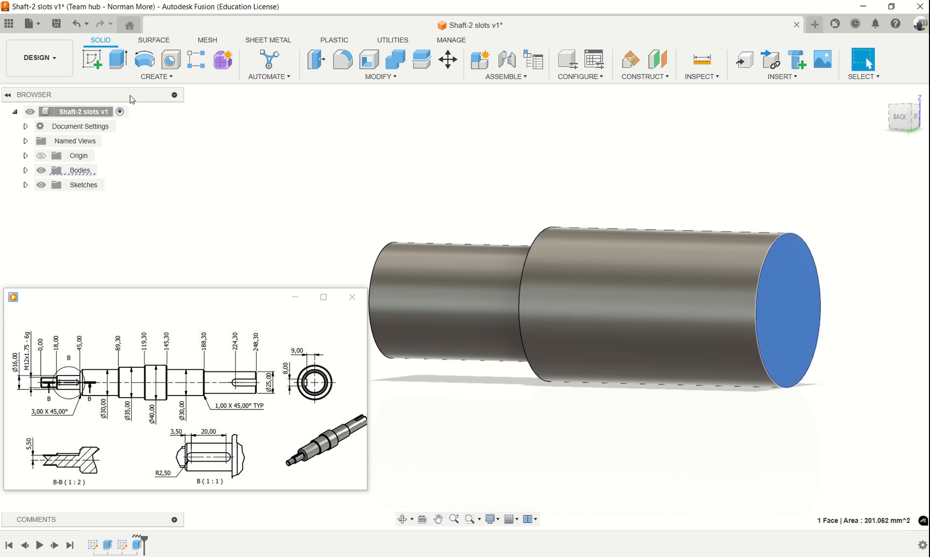
left_click(96, 69)
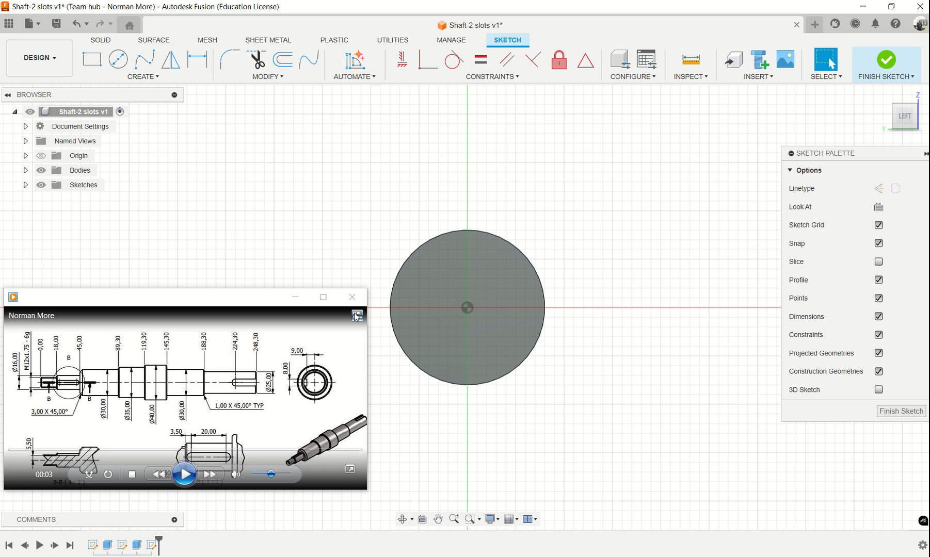
left_click(113, 66)
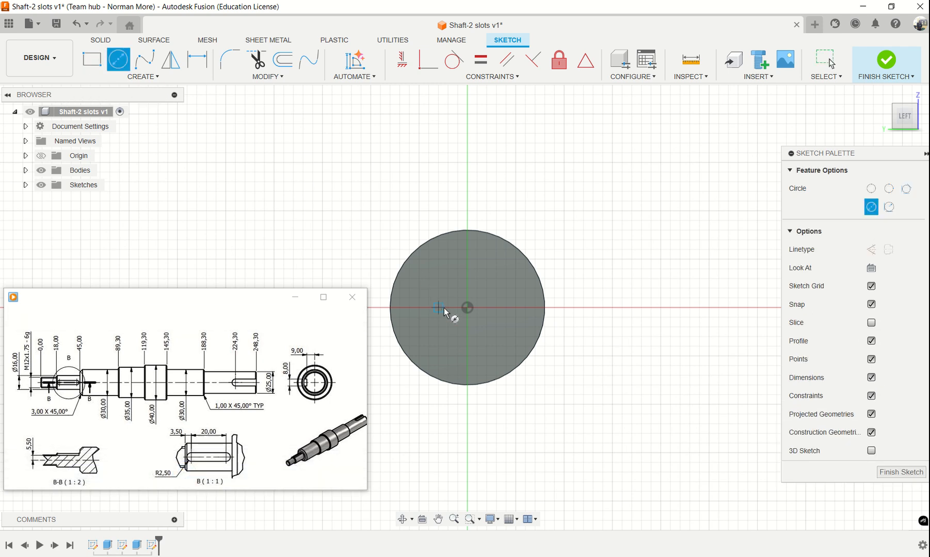
left_click(466, 308)
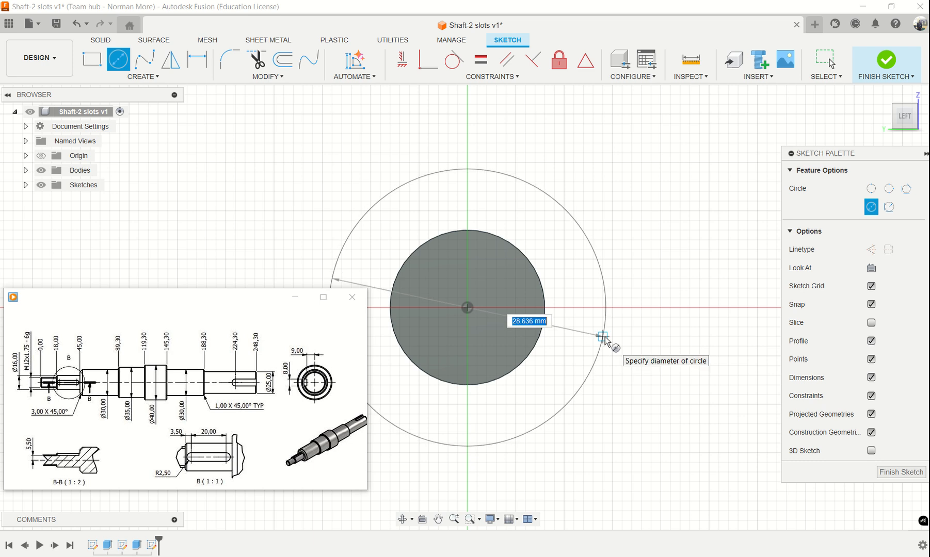
type("30")
key("Return")
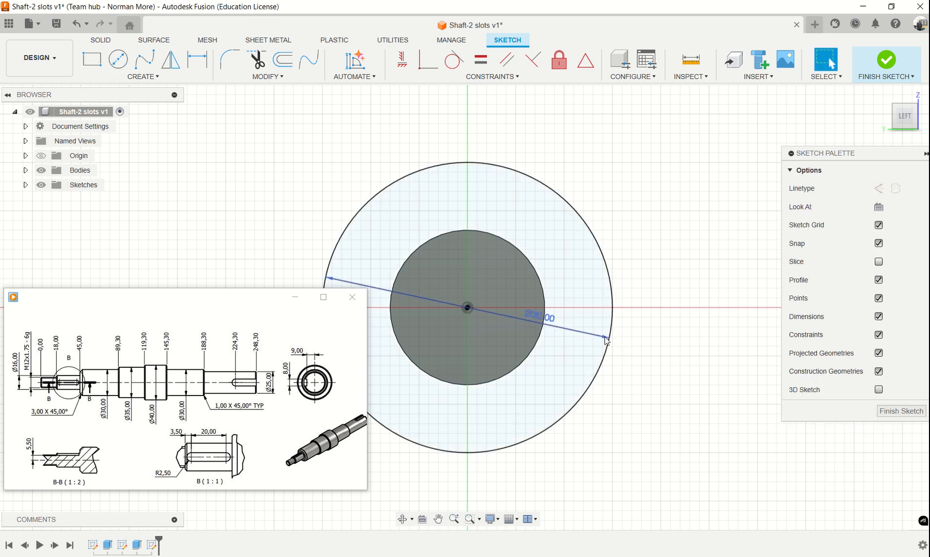
Extrude the inner disc and outer ring of the 30 mm circle by 89.3-45 mm away from the shaft, joined to it.
key("e")
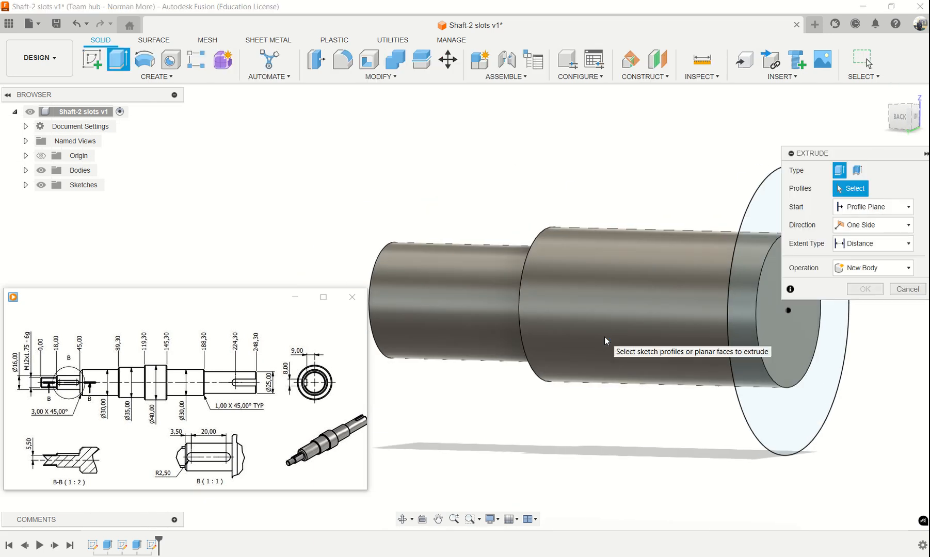
middle_click_drag(663, 334, 508, 315)
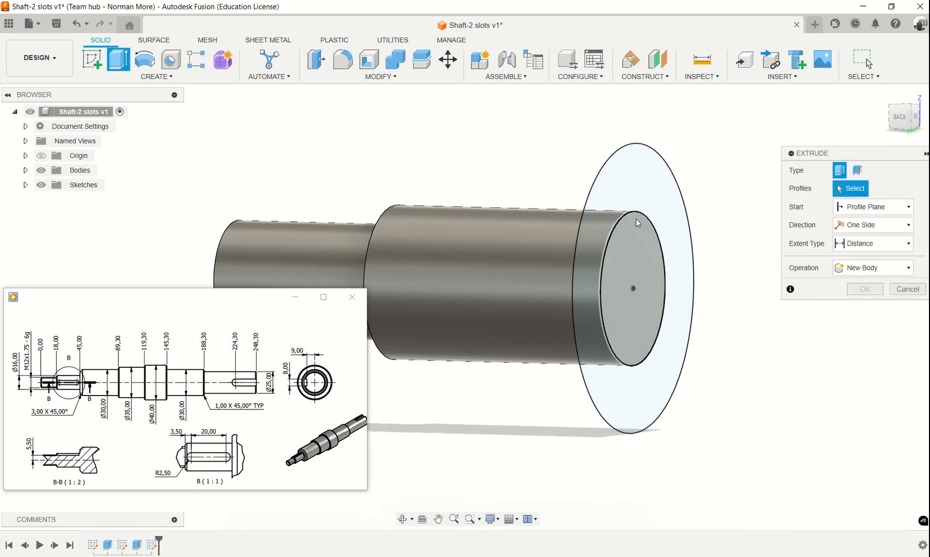
left_click(633, 192)
left_click(645, 265)
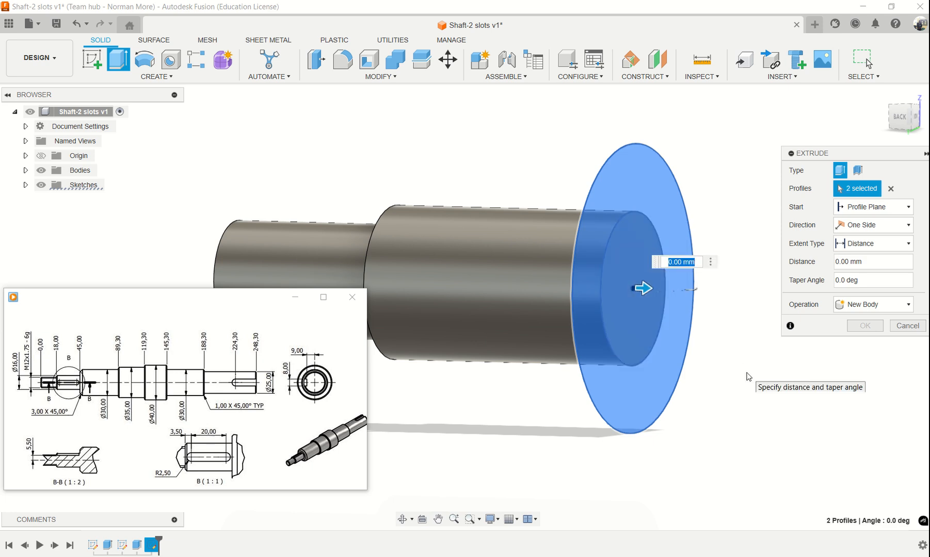
type("89")
key("Return")
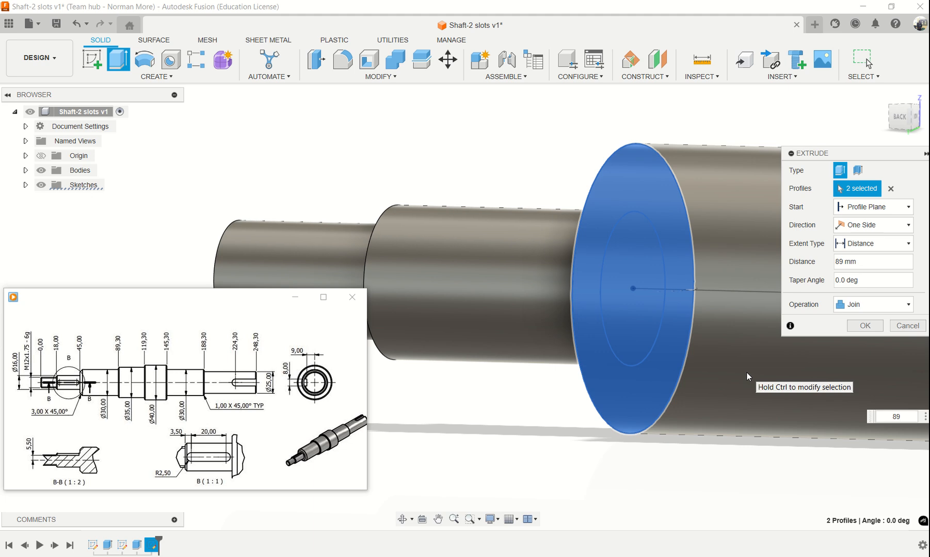
type(".3-45")
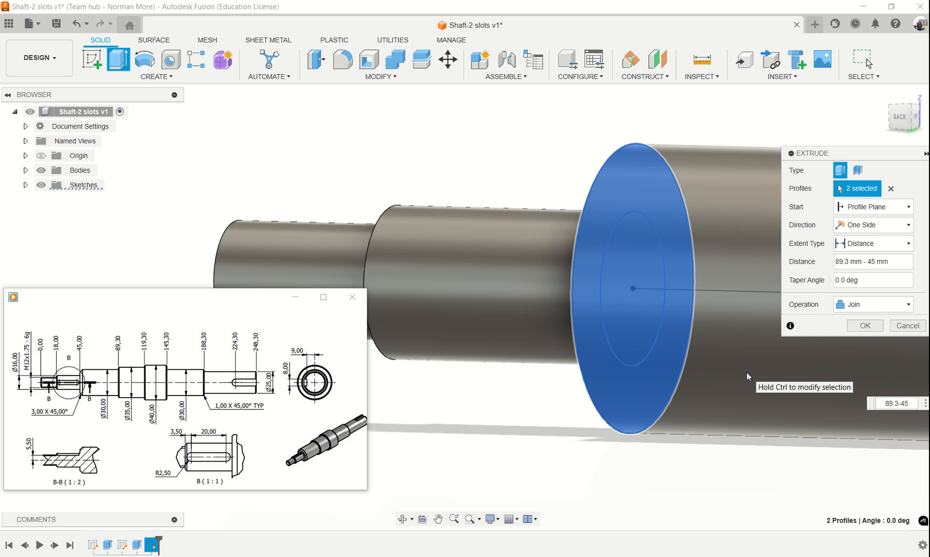
key("Return")
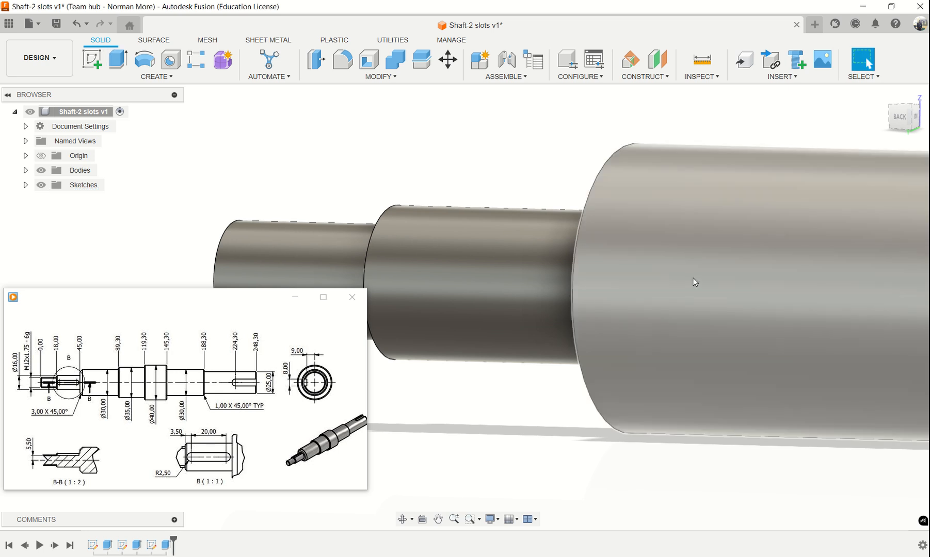
Sketch a 35 mm diameter circle centred on the origin on the free end face of the 30 mm section.
scroll(690, 273, "down", 4)
left_click(837, 279)
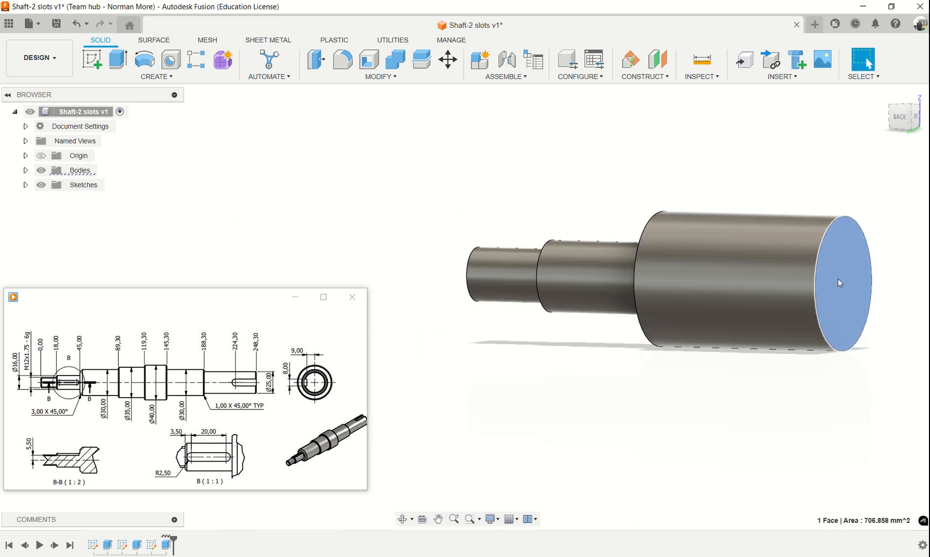
middle_click_drag(779, 277, 452, 261)
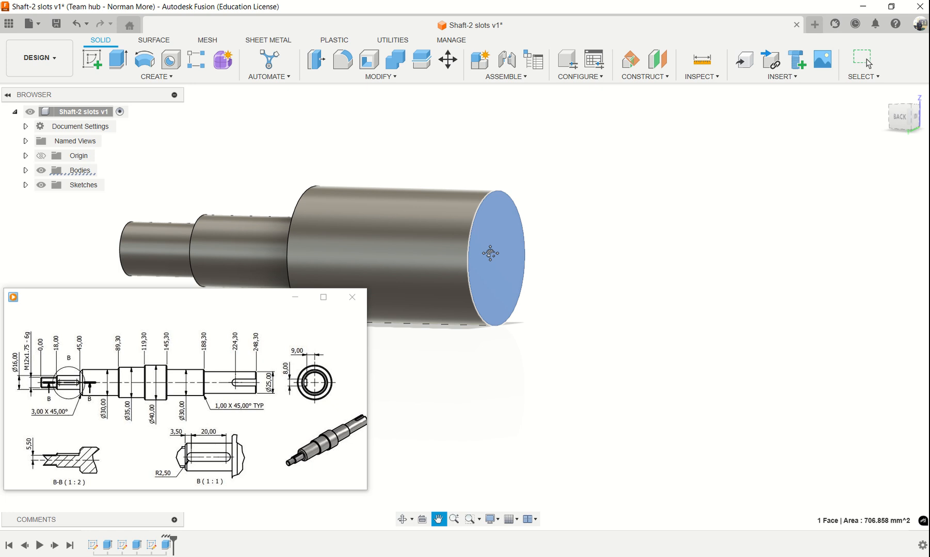
left_click(90, 60)
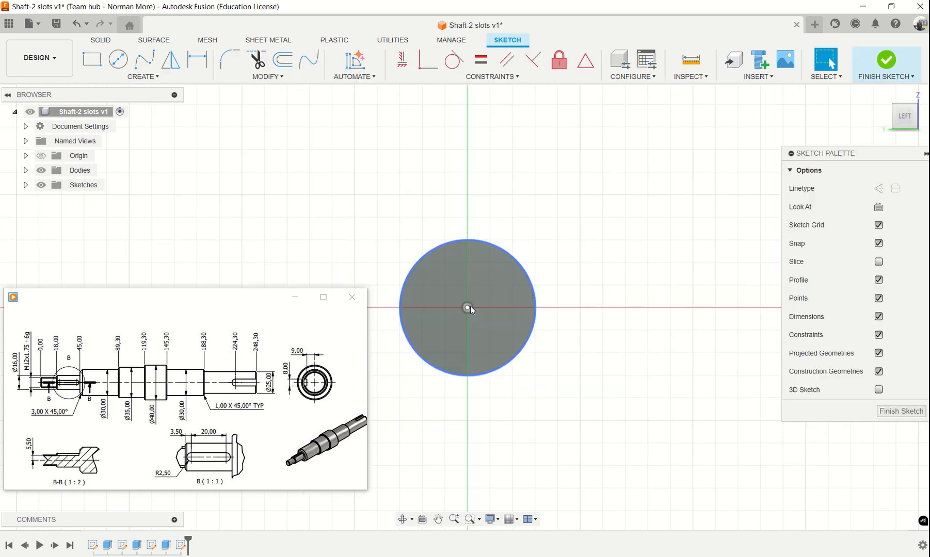
left_click(119, 59)
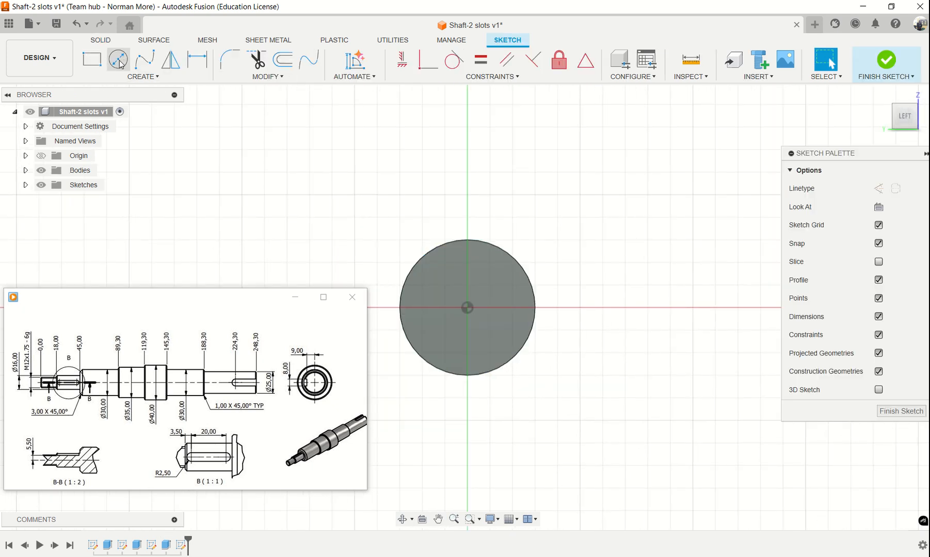
left_click(467, 308)
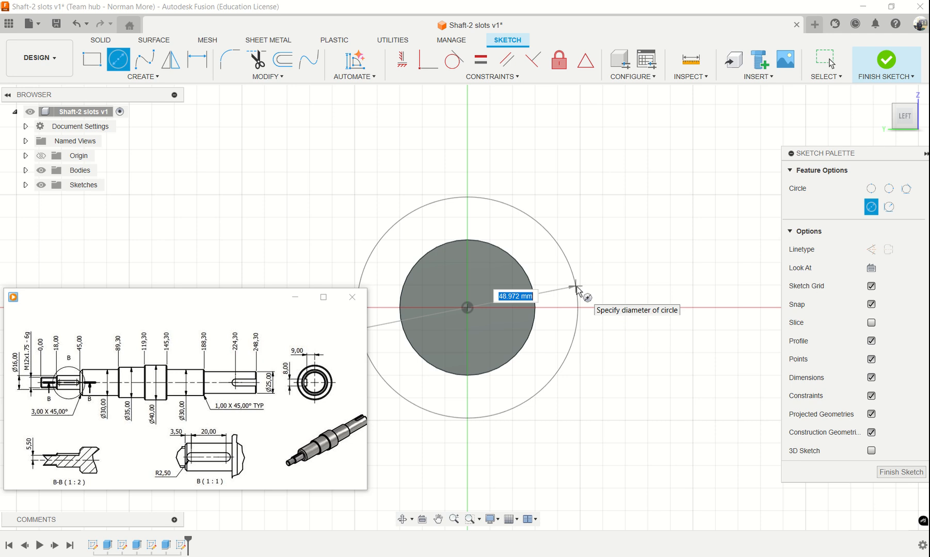
type("35")
key("Return")
key("Escape")
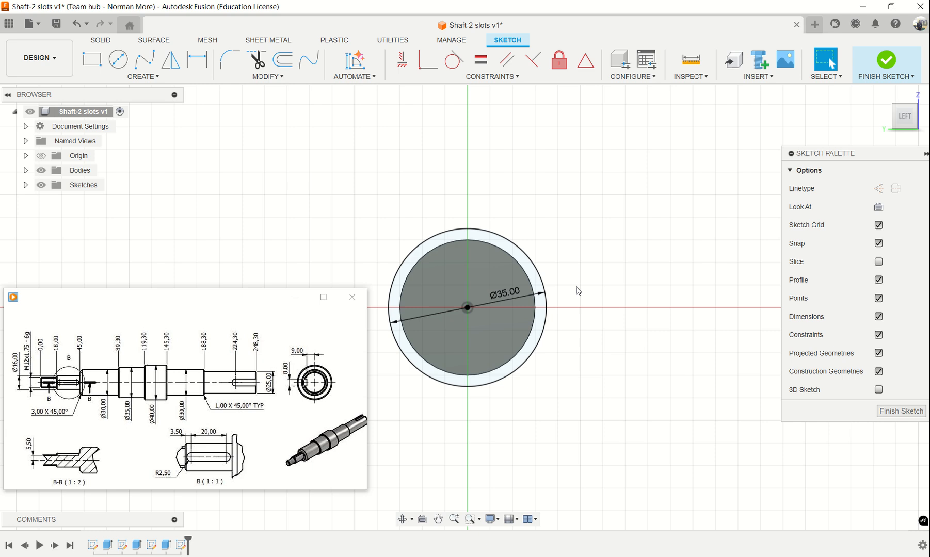
Extrude both profiles of the 35 mm circle by 119.3-89.3 mm away from the shaft, joined to it.
key("e")
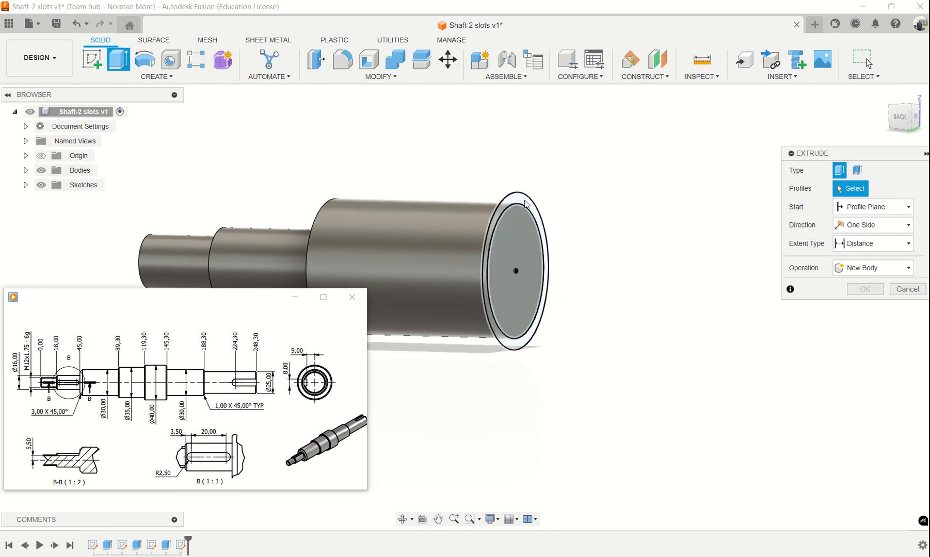
left_click(521, 227)
left_click(540, 245)
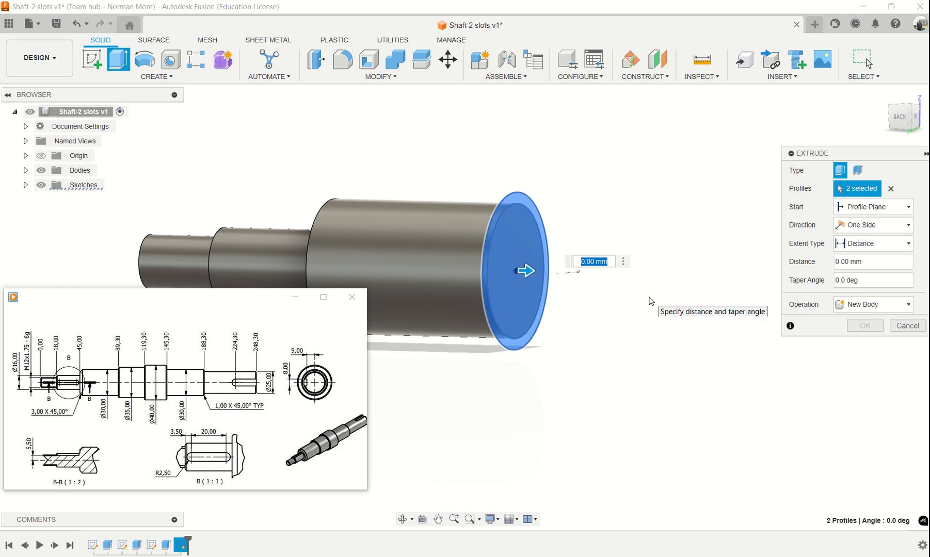
type("119")
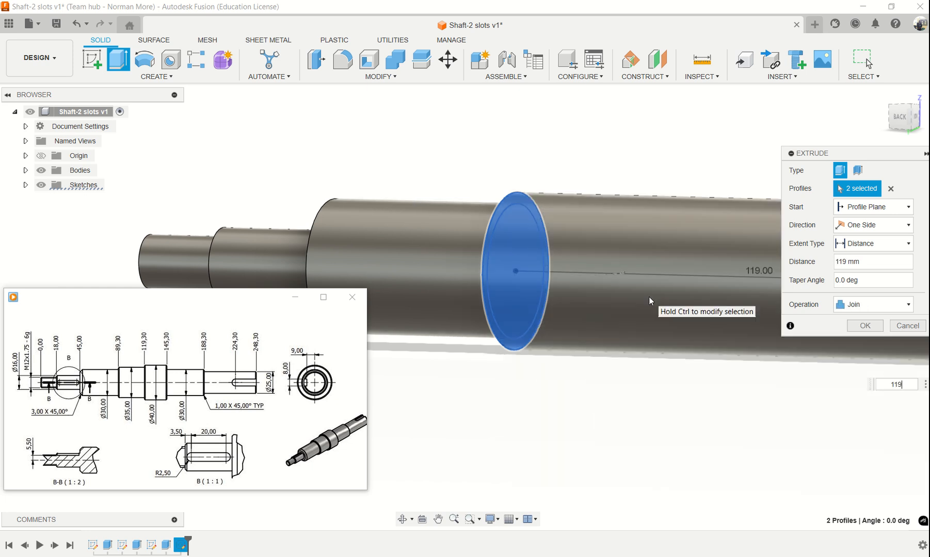
type(".3-89.3")
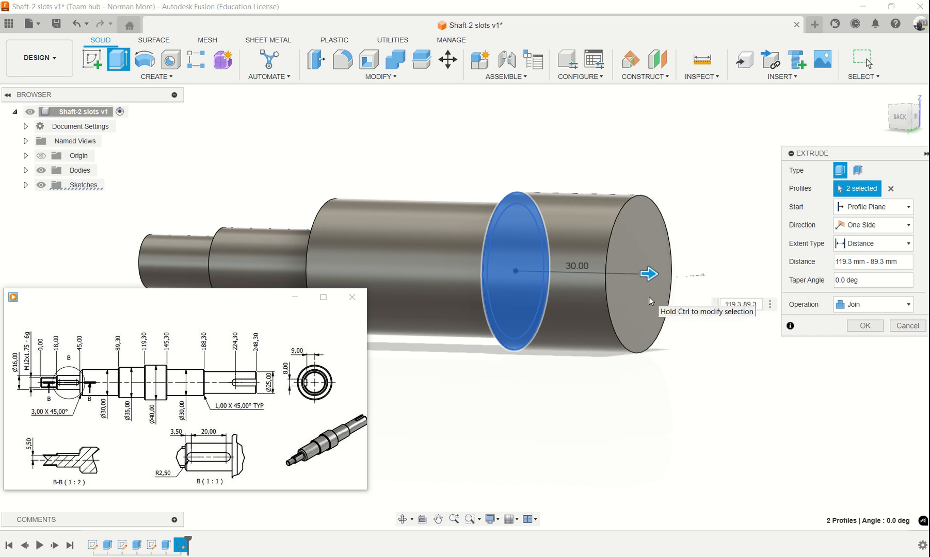
key("Return")
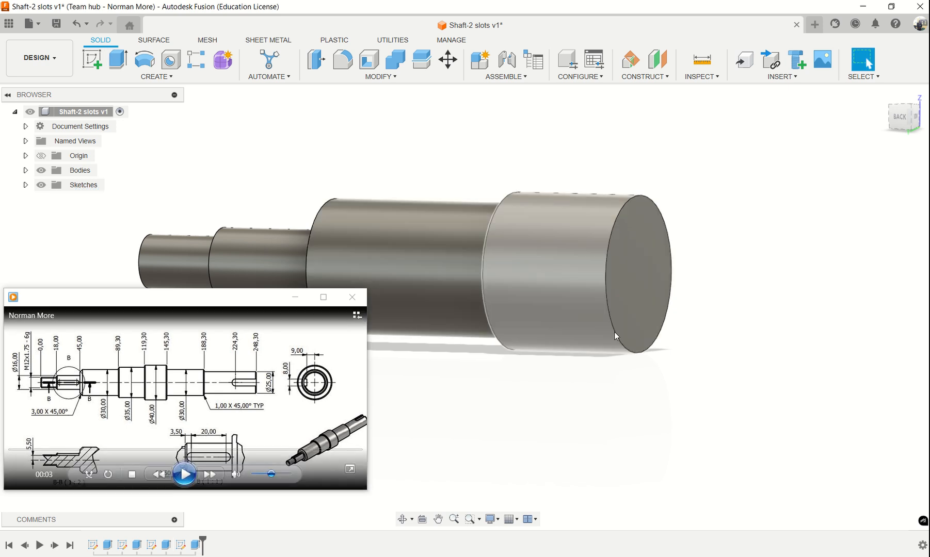
Sketch a 40 mm diameter circle centred on the origin on the free end face of the 35 mm section.
left_click(650, 281)
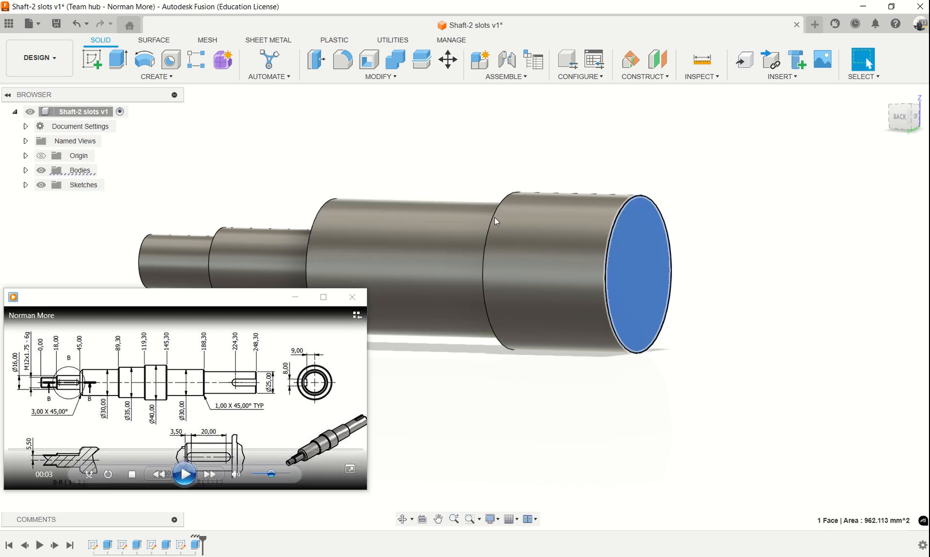
left_click(101, 62)
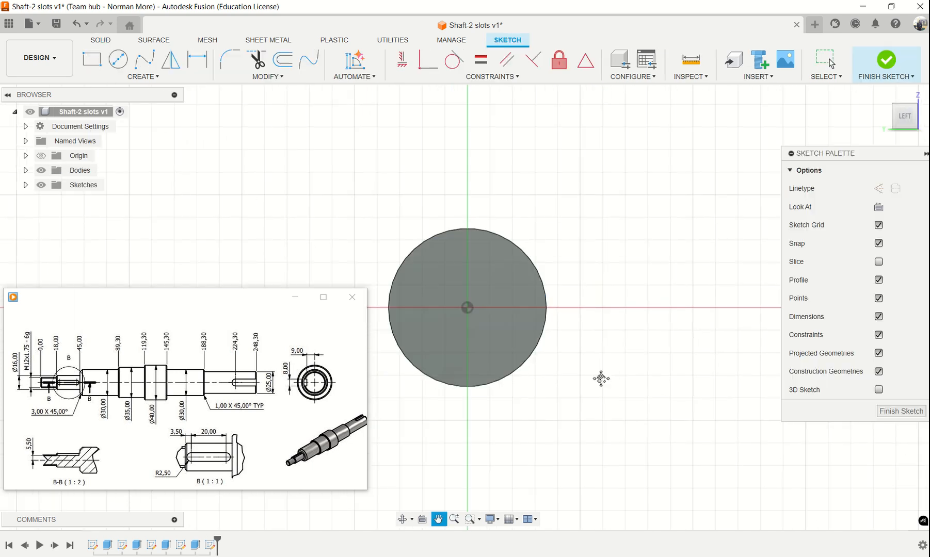
middle_click_drag(599, 377, 664, 372)
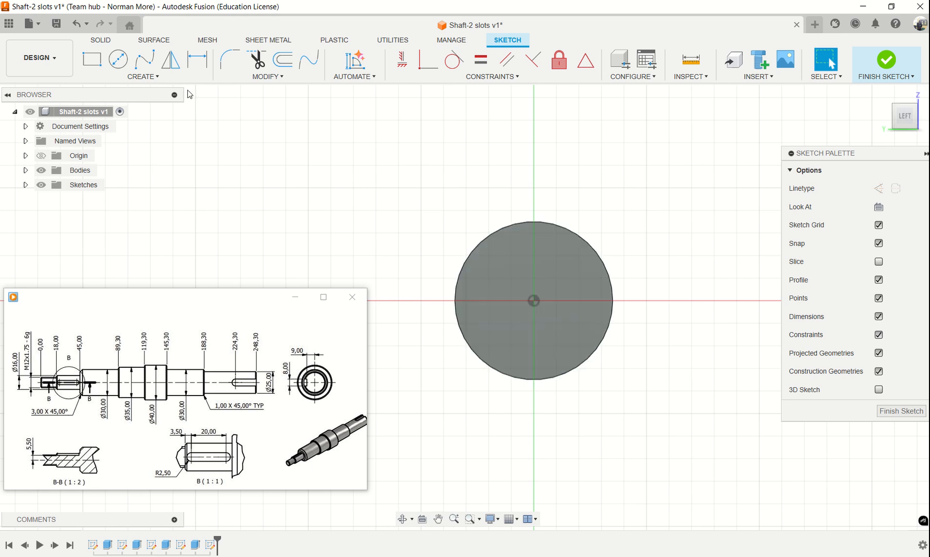
left_click(114, 61)
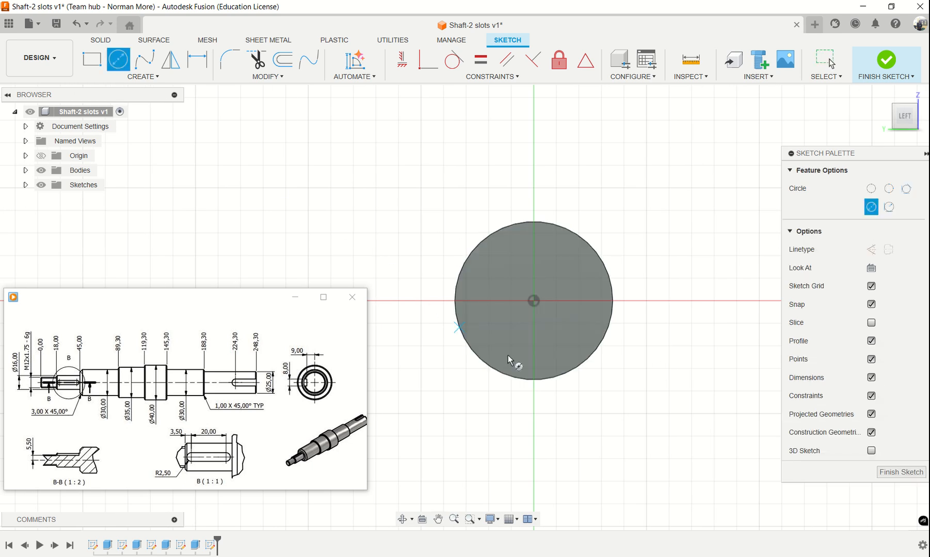
left_click(533, 300)
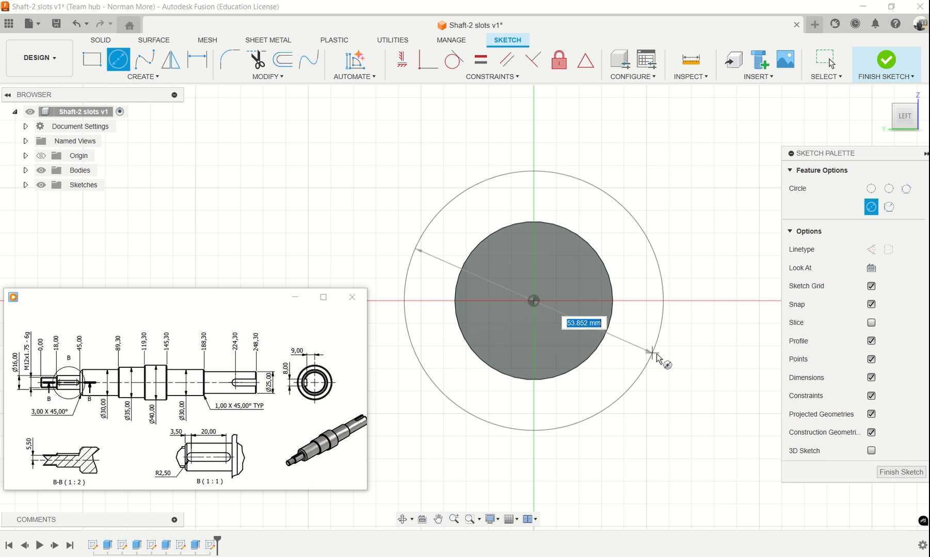
type("4")
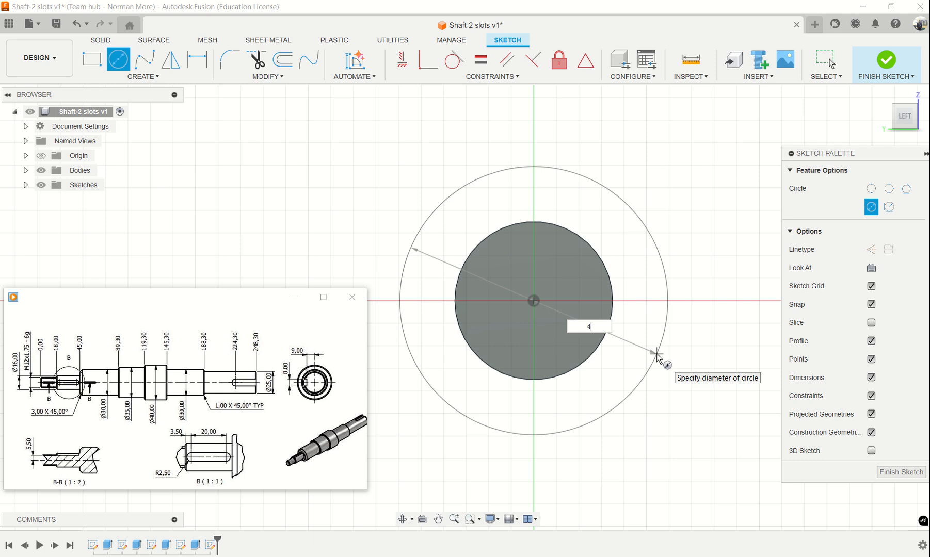
type("0")
key("Return")
key("Escape")
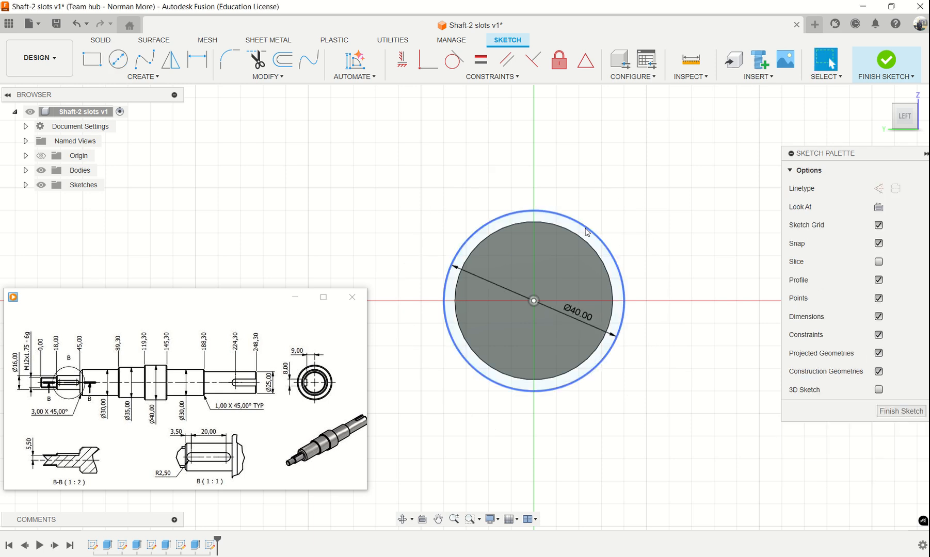
Extrude both profiles of the 40 mm circle by 145.3-119.3 mm away from the shaft, joined to it.
key("e")
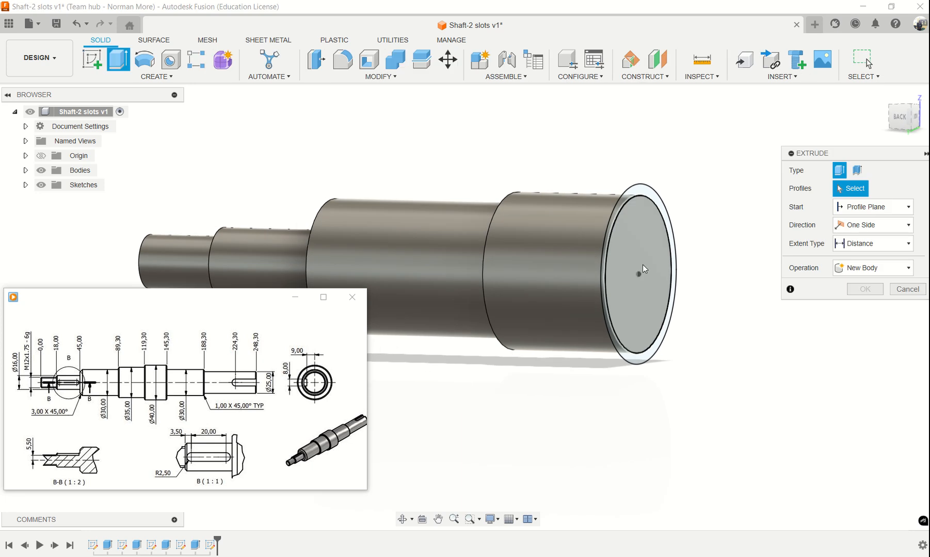
left_click(657, 201)
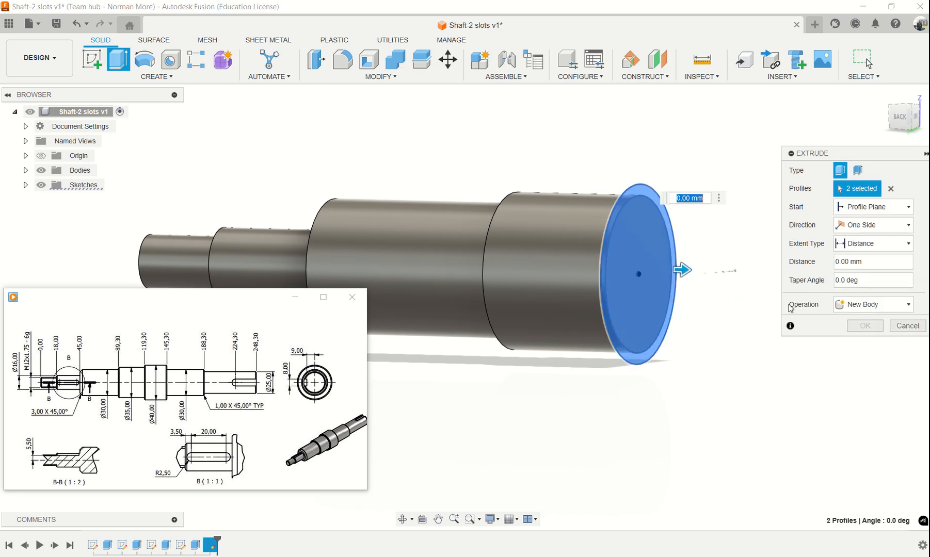
type("145")
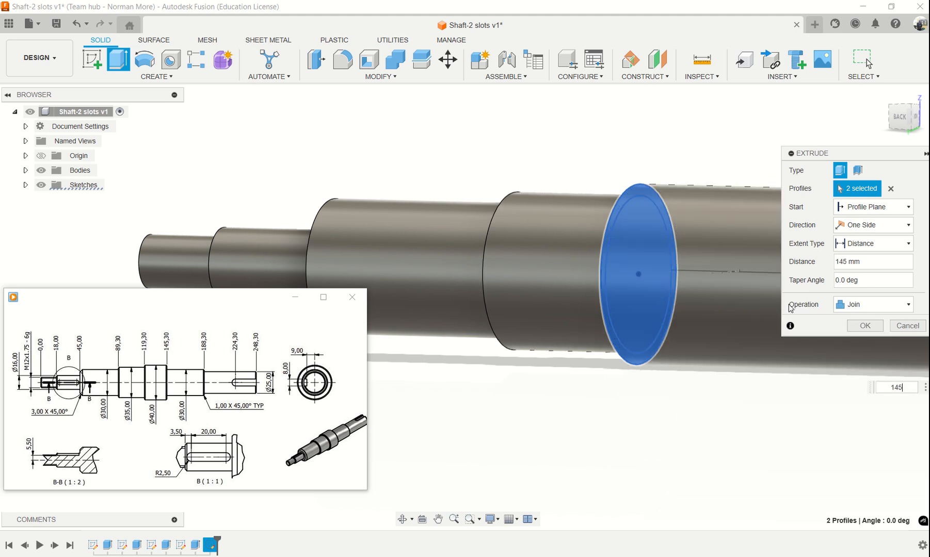
type(".3-119.")
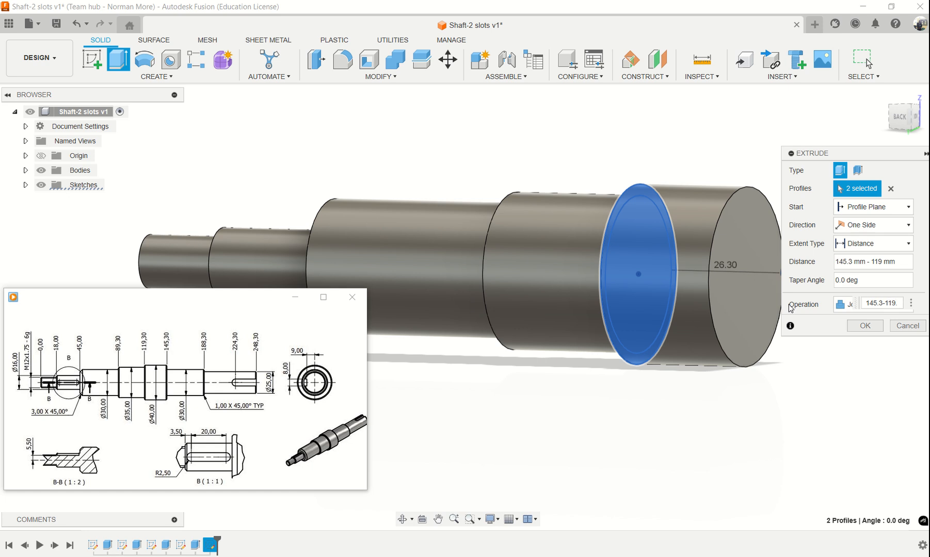
type("3")
key("Return")
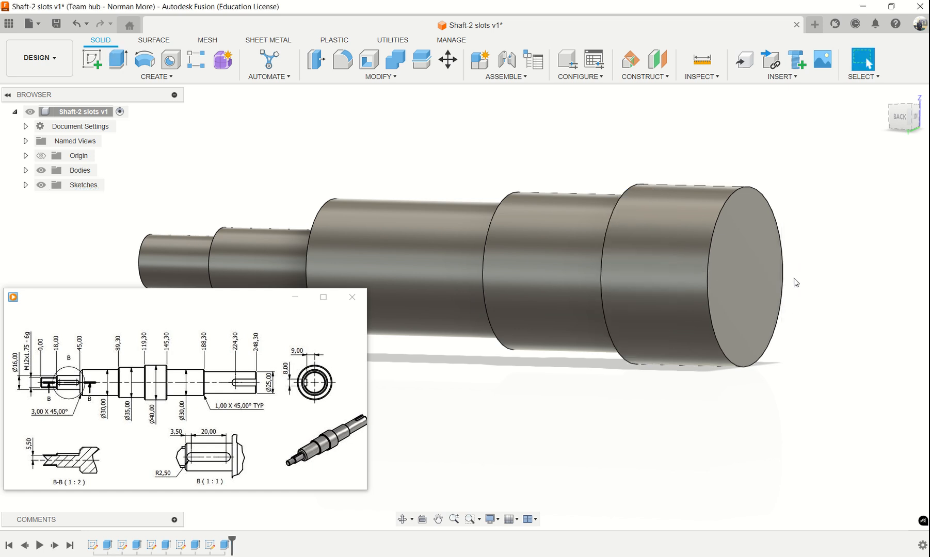
mouse_move(174, 369)
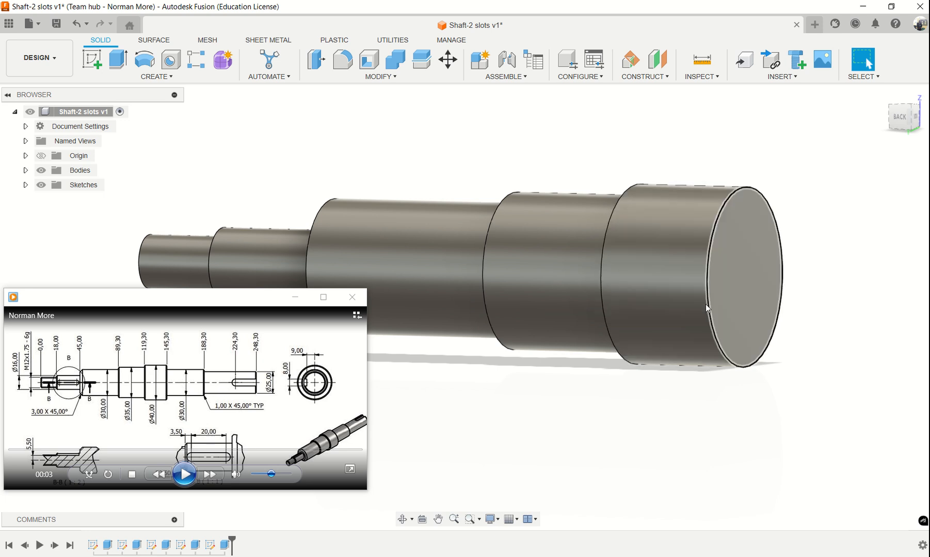
Sketch a 30 mm diameter circle centred on the origin on the free end face of the 40 mm section.
left_click(99, 62)
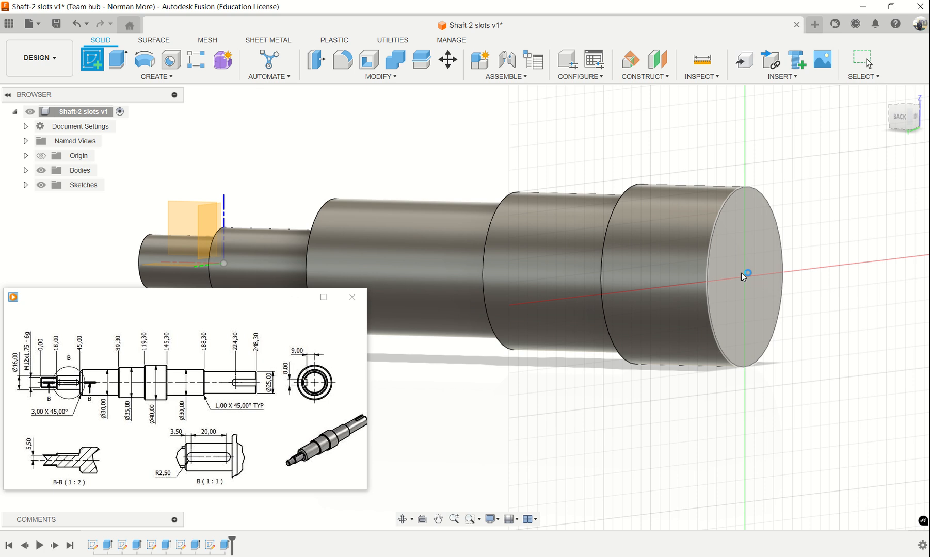
left_click(743, 276)
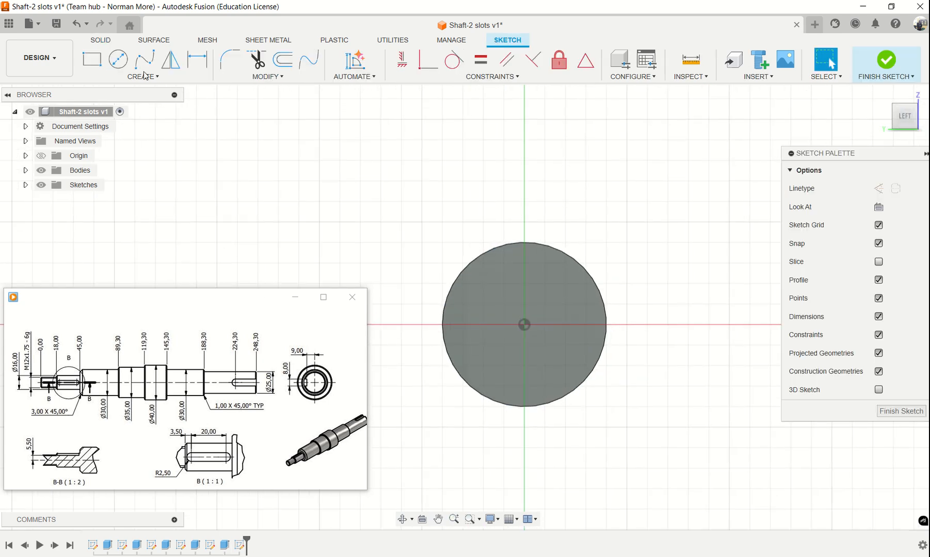
left_click(118, 58)
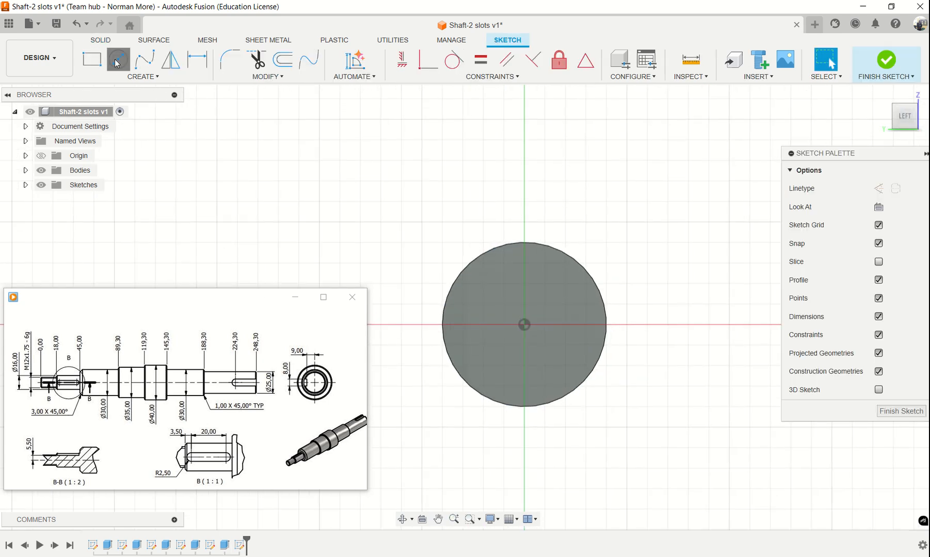
left_click(525, 331)
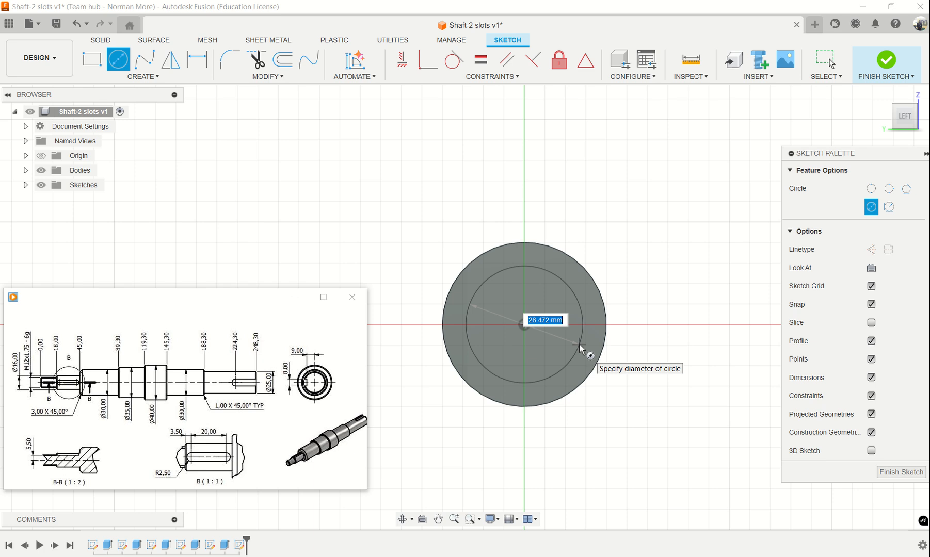
type("30")
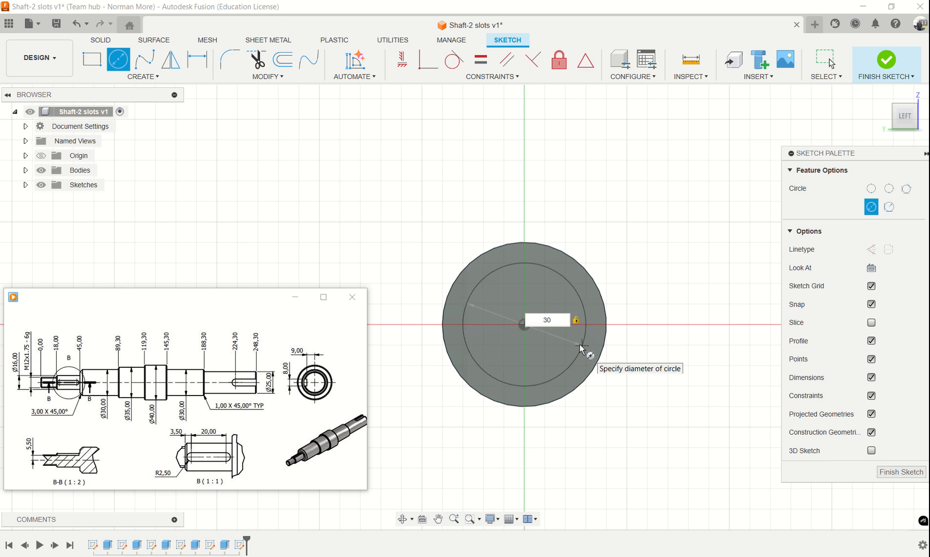
key("Return")
Extrude both profiles of the 30 mm circle sketch by 188.3-145.3 mm away from the shaft, joined to it.
key("e")
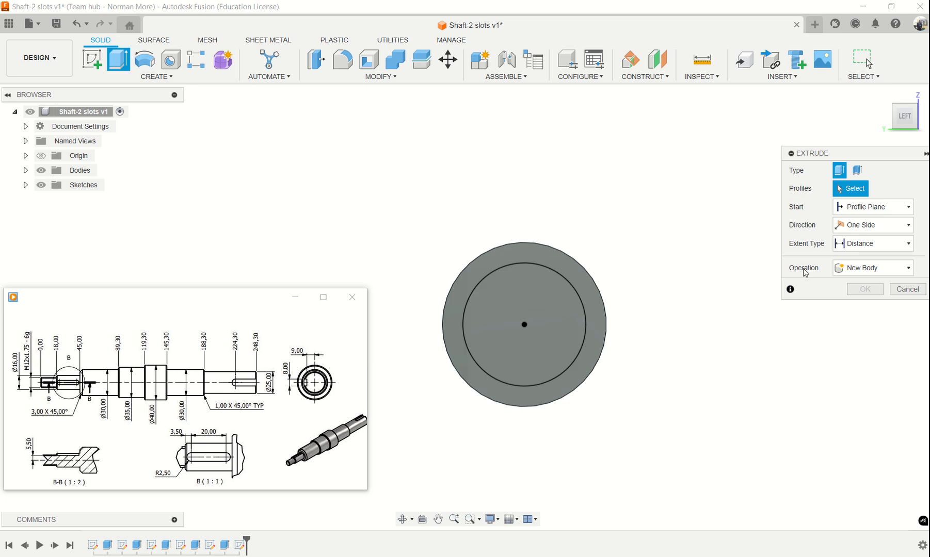
left_click(538, 304)
left_click(581, 279)
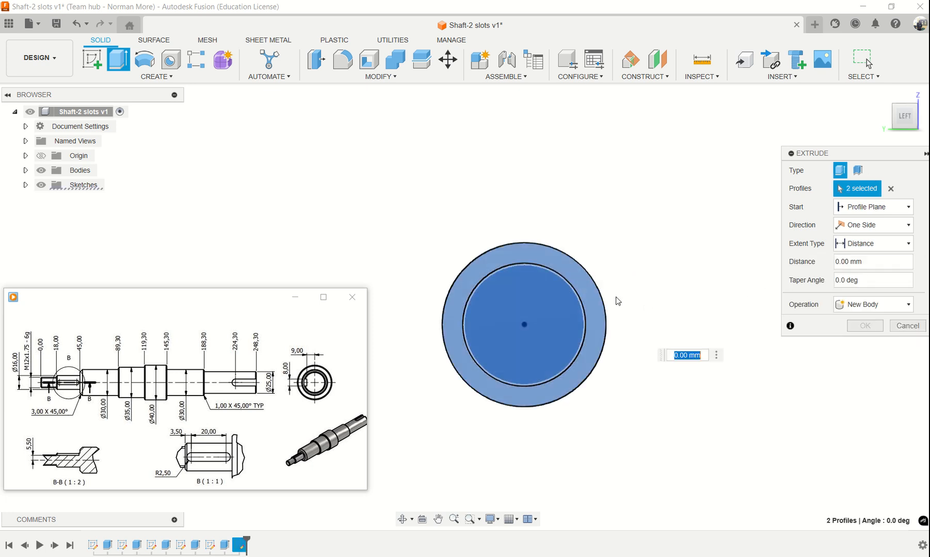
middle_click_drag(634, 344, 655, 346, "shift")
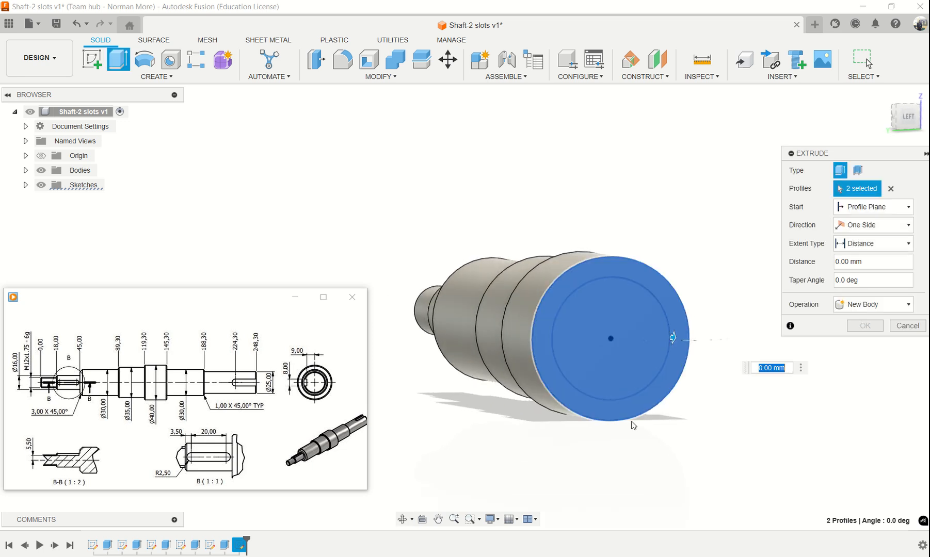
mouse_move(171, 348)
type("188.")
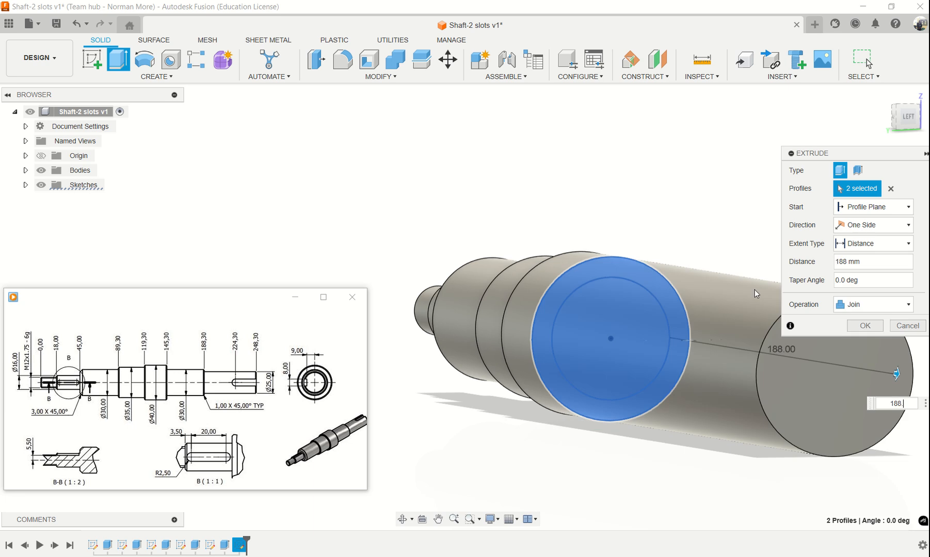
type("3-14")
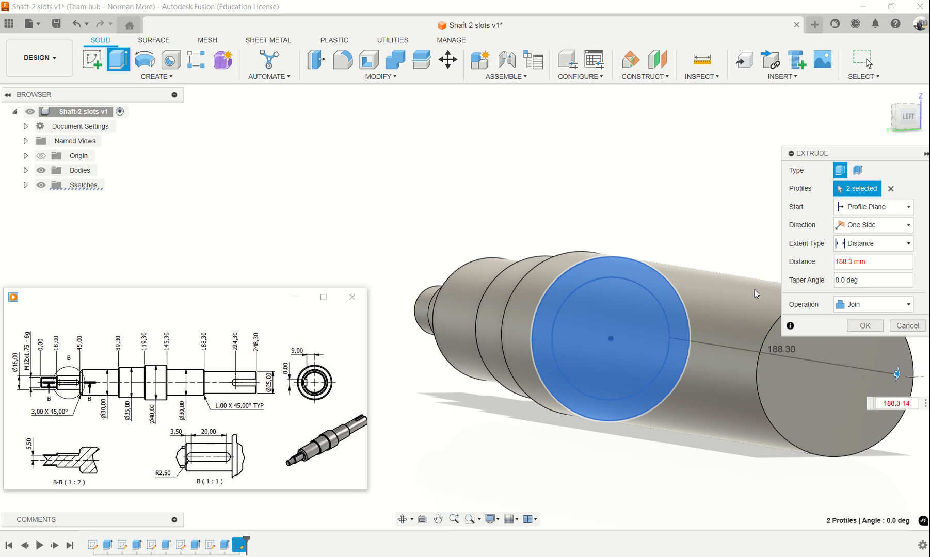
type("5.3")
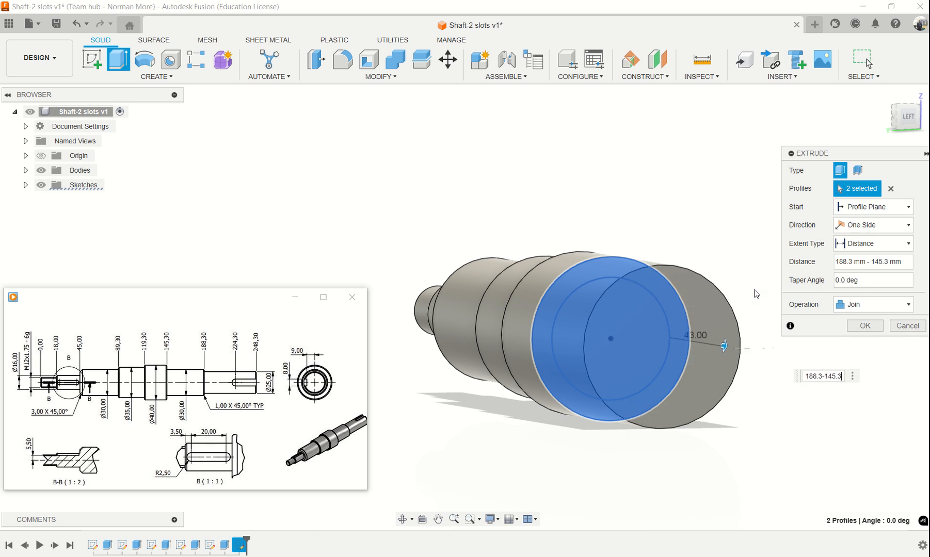
key("Return")
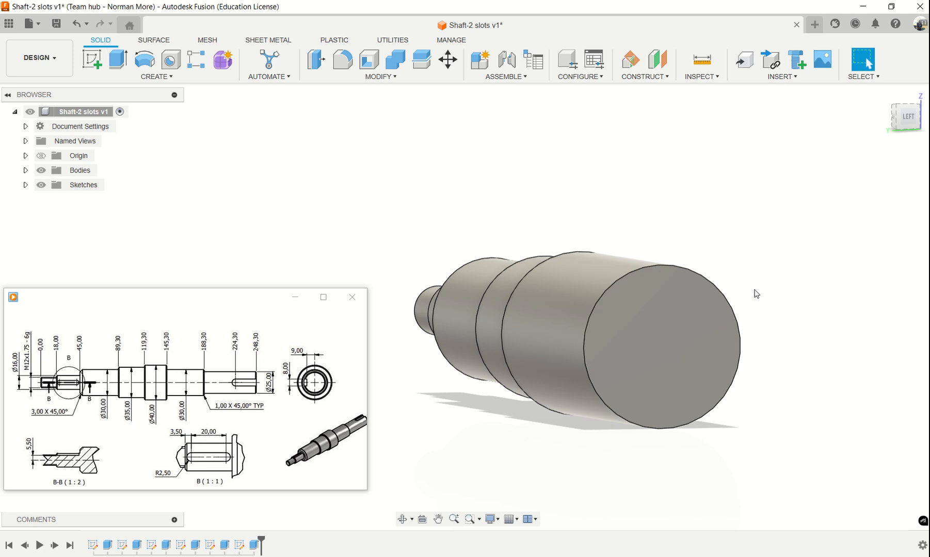
Examine the newest section's extrusion and its circle sketch to check which diameter was extruded.
middle_click_drag(755, 298, 791, 308, "shift")
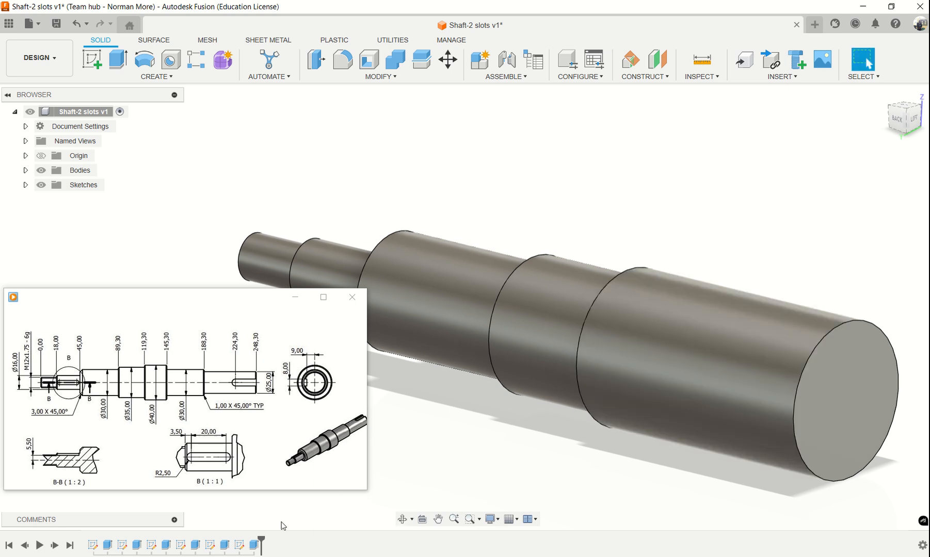
left_click(255, 549)
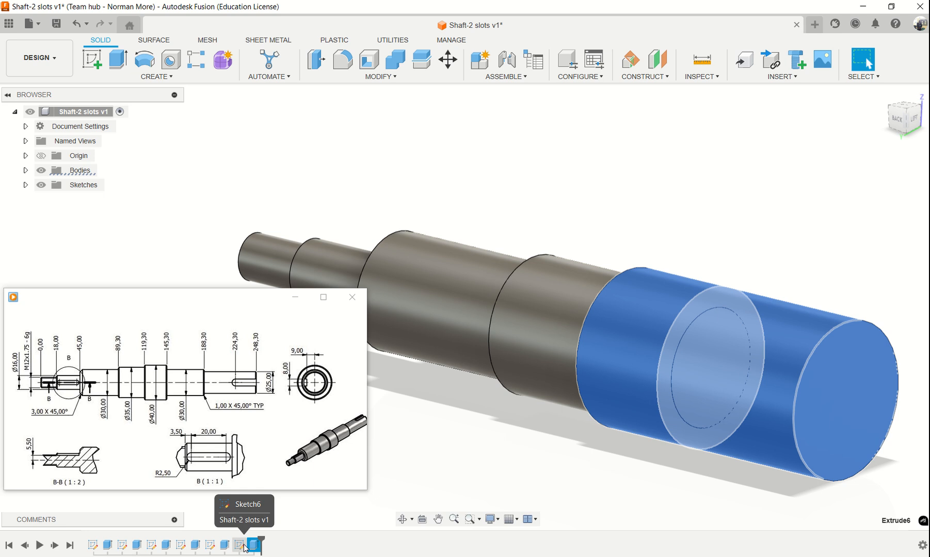
left_click(245, 546)
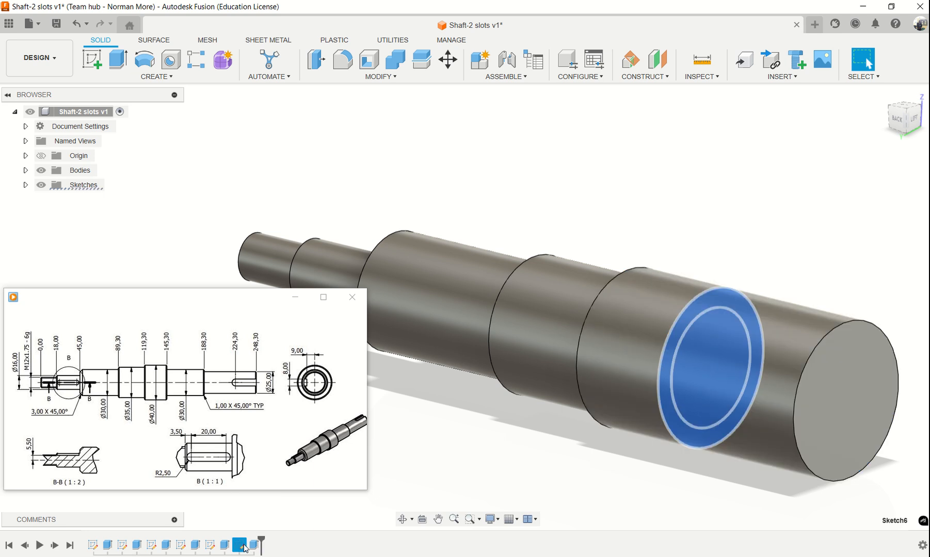
right_click(244, 547)
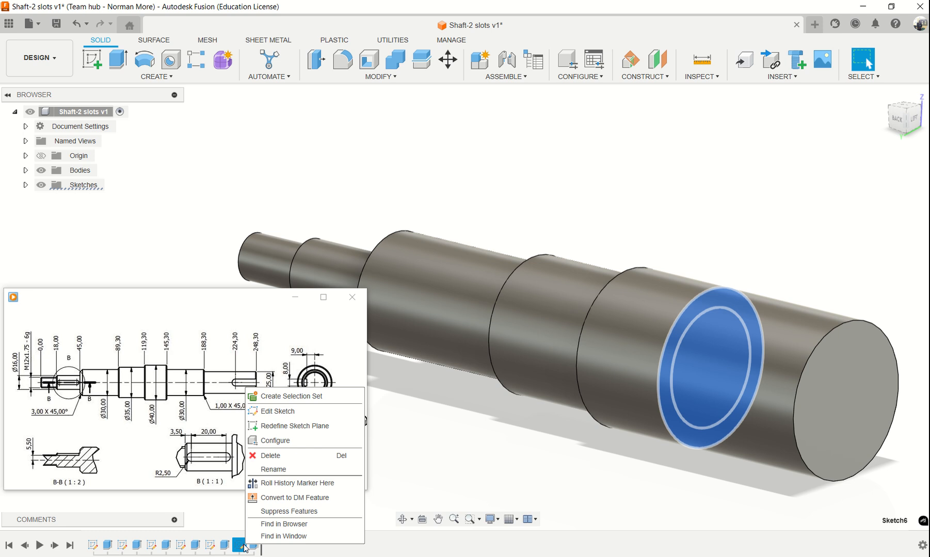
left_click(285, 414)
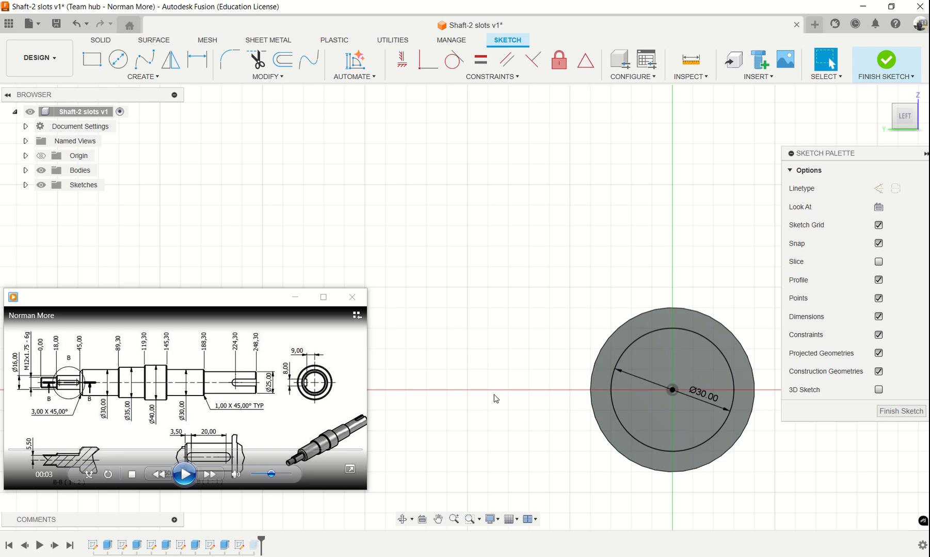
left_click(886, 61)
Edit the last extrusion so that it uses only the inner 30 mm circle as its profile.
right_click(254, 545)
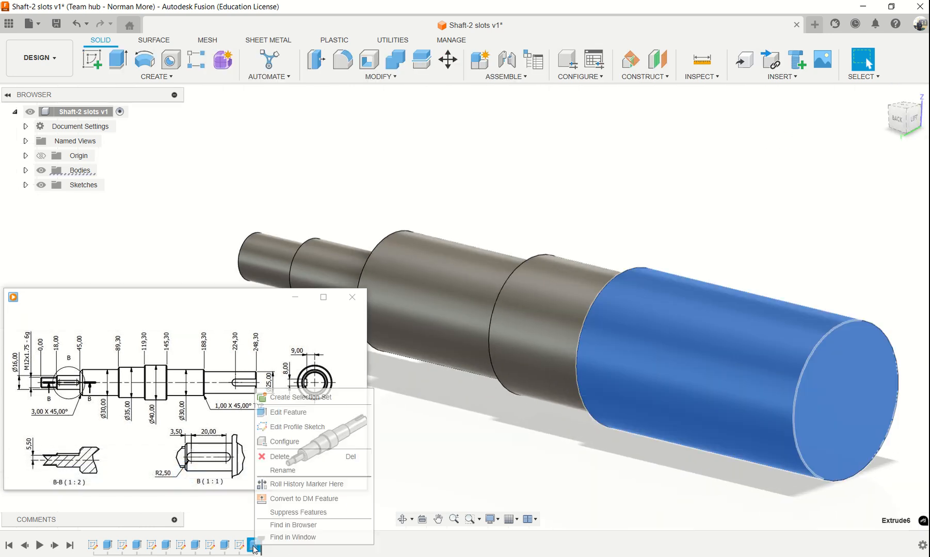
left_click(297, 413)
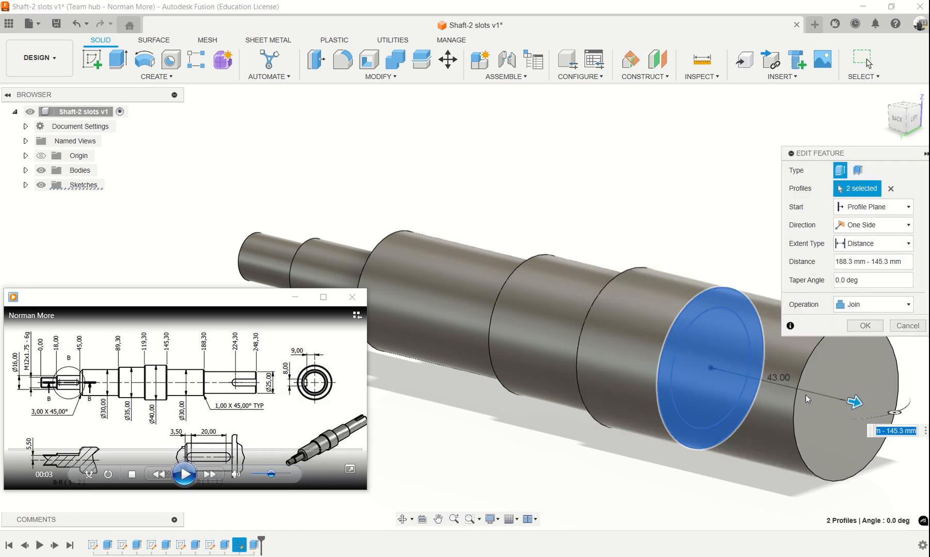
left_click(890, 188)
left_click(712, 342)
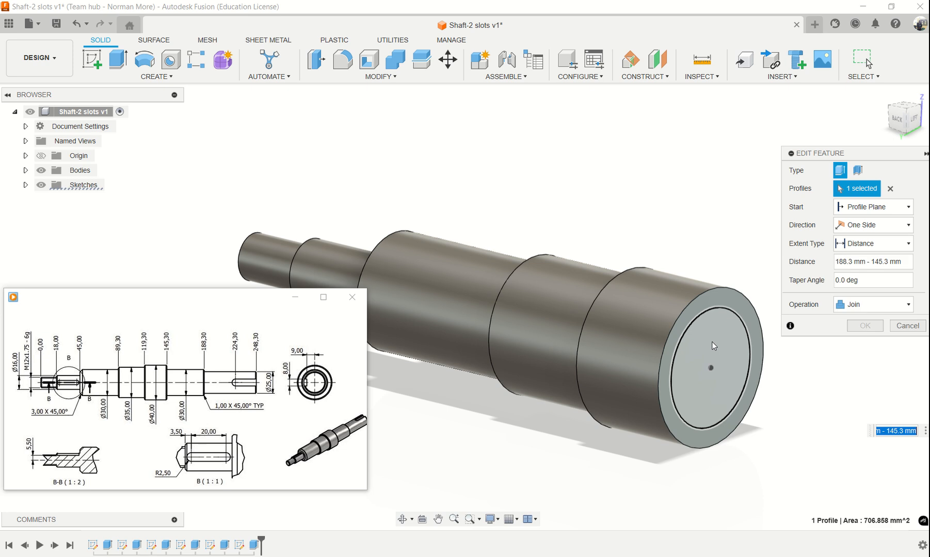
left_click(864, 326)
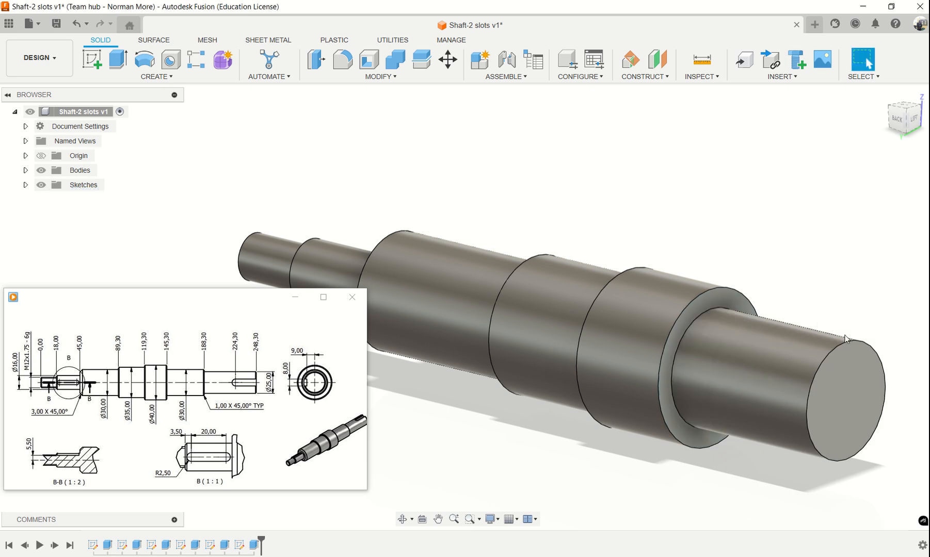
Sketch a 25 mm diameter circle centred on the origin on the free end face of the new 30 mm section.
mouse_move(238, 443)
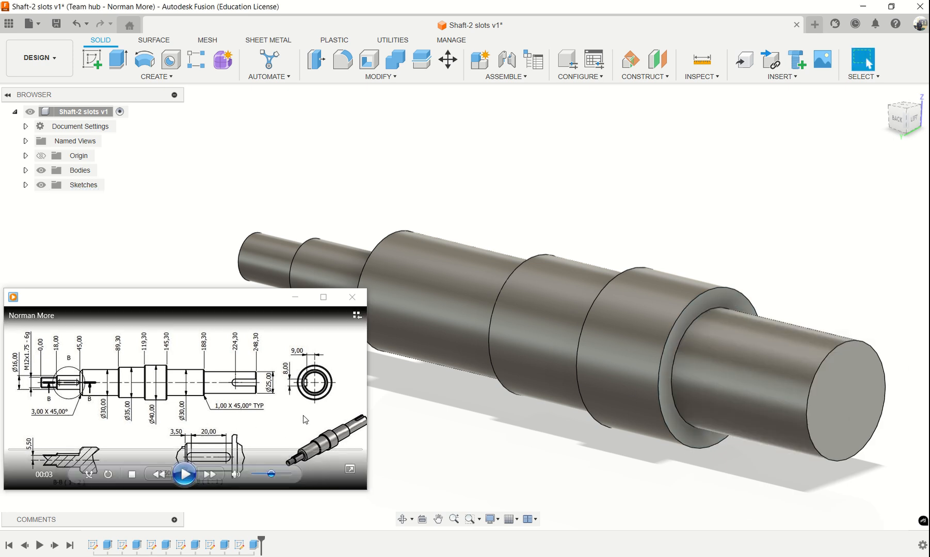
left_click(839, 410)
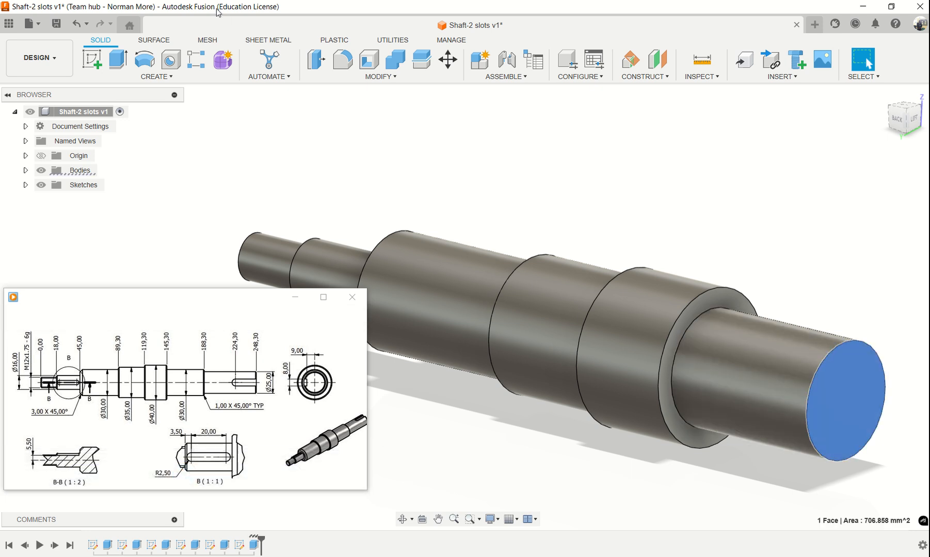
left_click(91, 59)
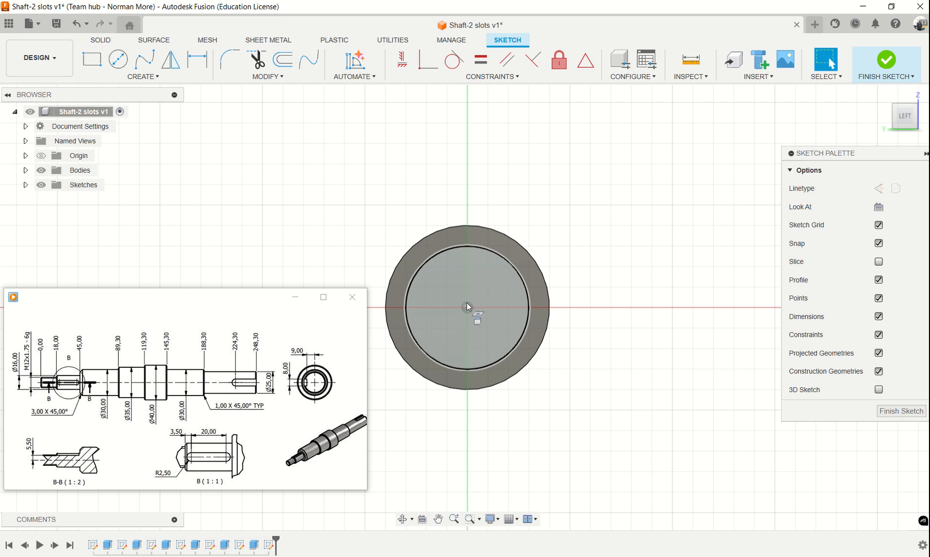
key("c")
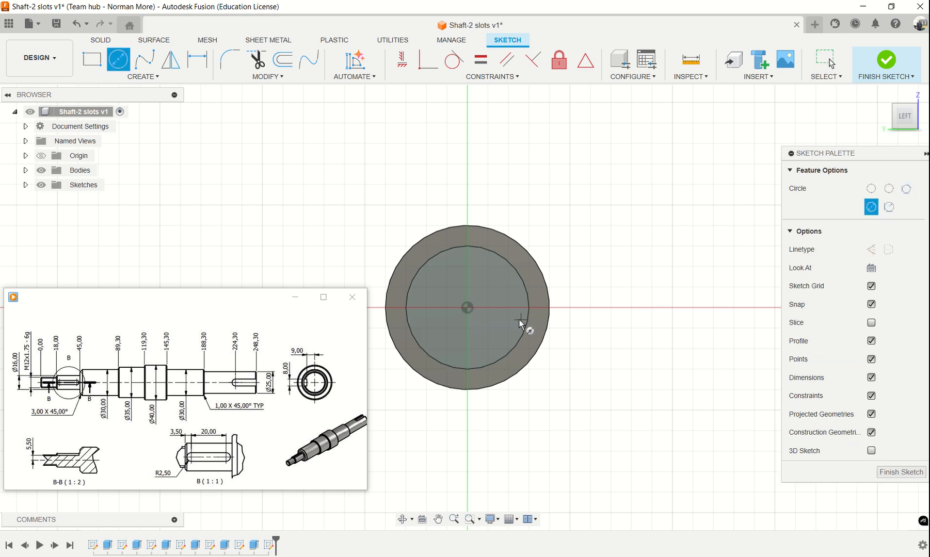
left_click(467, 308)
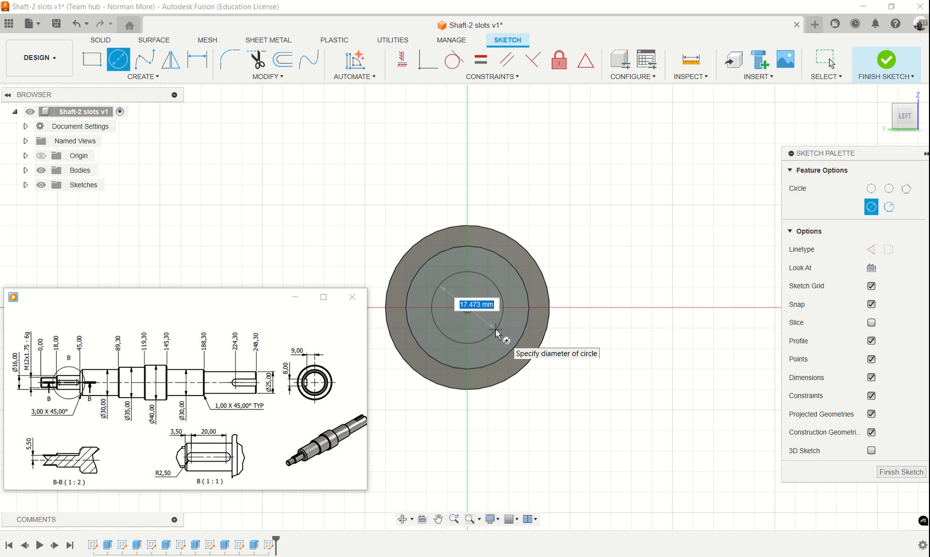
type("25")
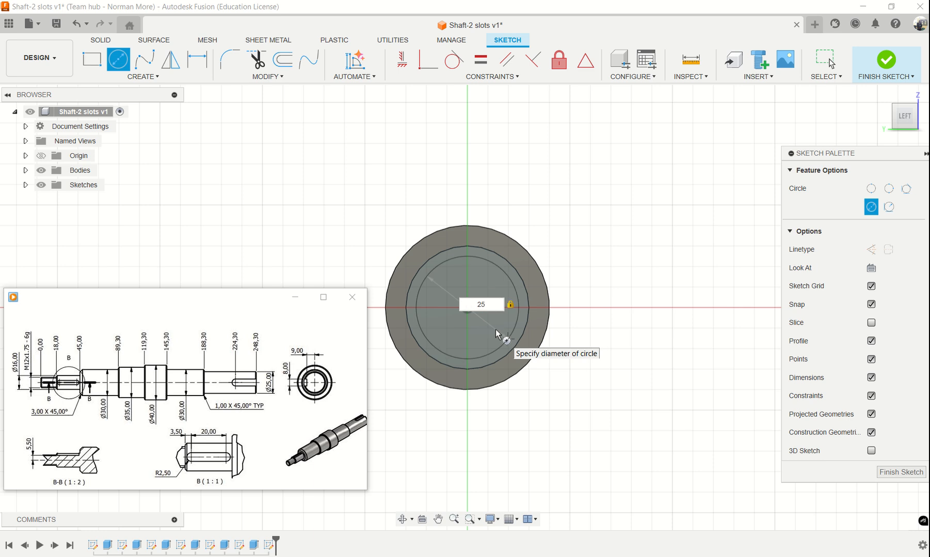
key("Return")
Extrude the inner 25 mm circle profile by 248.3-188.3 mm away from the shaft, joined to it.
key("e")
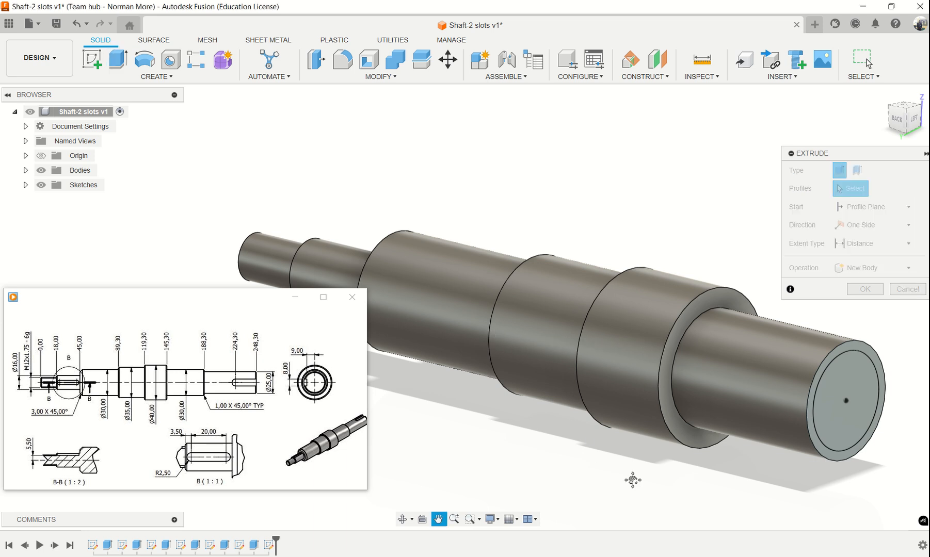
middle_click_drag(633, 480, 566, 406)
mouse_move(216, 362)
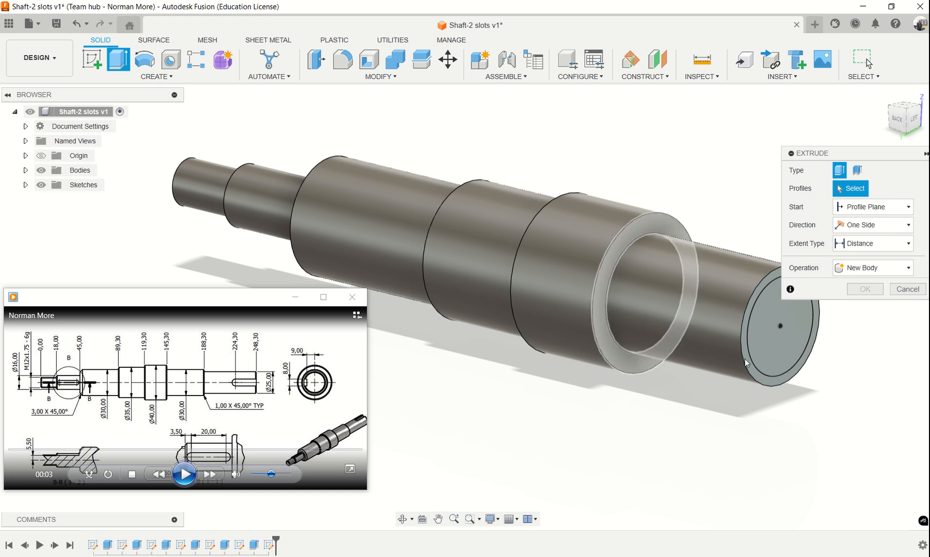
left_click(779, 342)
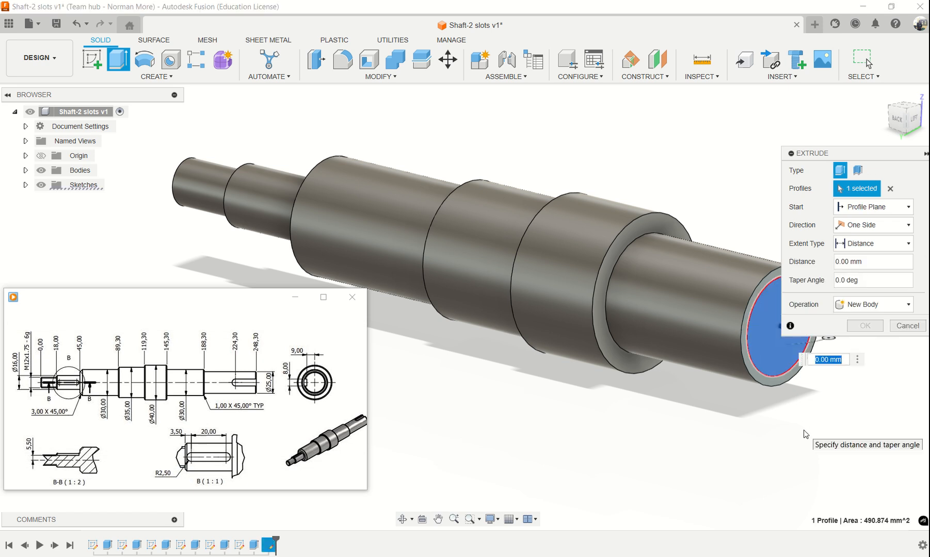
type("248")
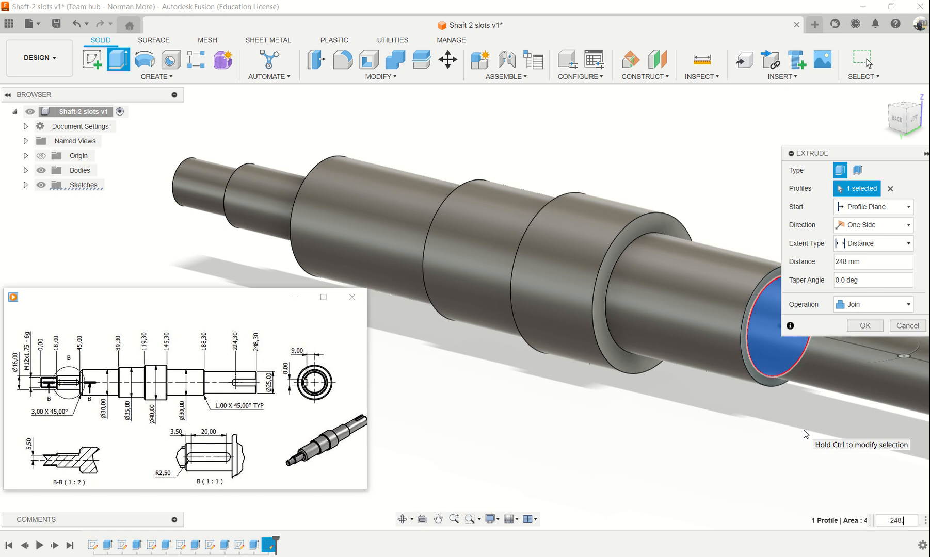
type(".3-188.3")
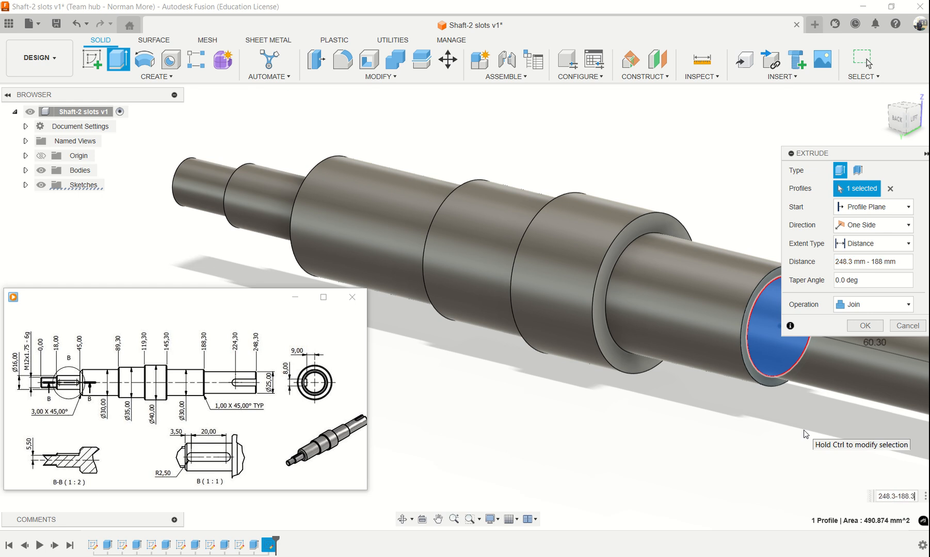
key("Return")
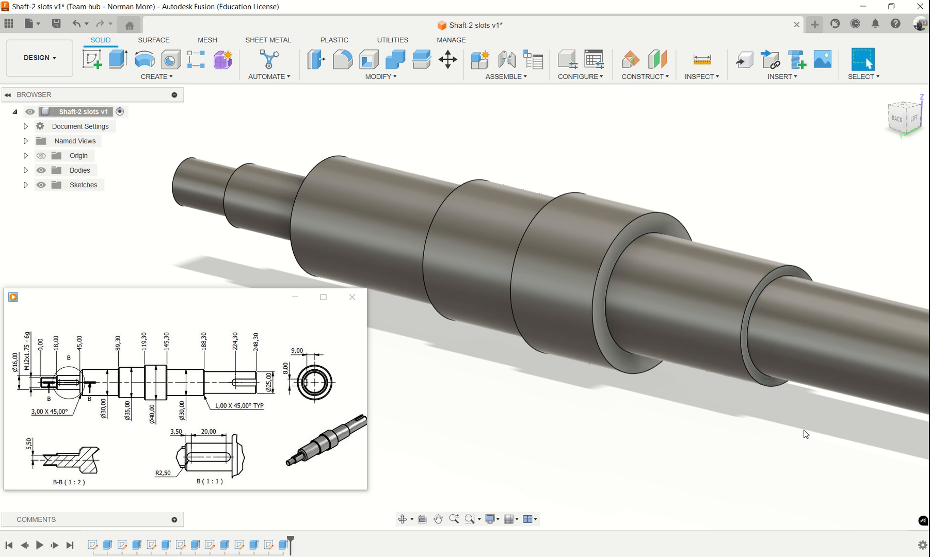
scroll(780, 441, "down", 1)
scroll(777, 436, "down", 3)
middle_click_drag(848, 457, 858, 461)
middle_click_drag(765, 461, 789, 395, "shift")
scroll(776, 453, "down", 1)
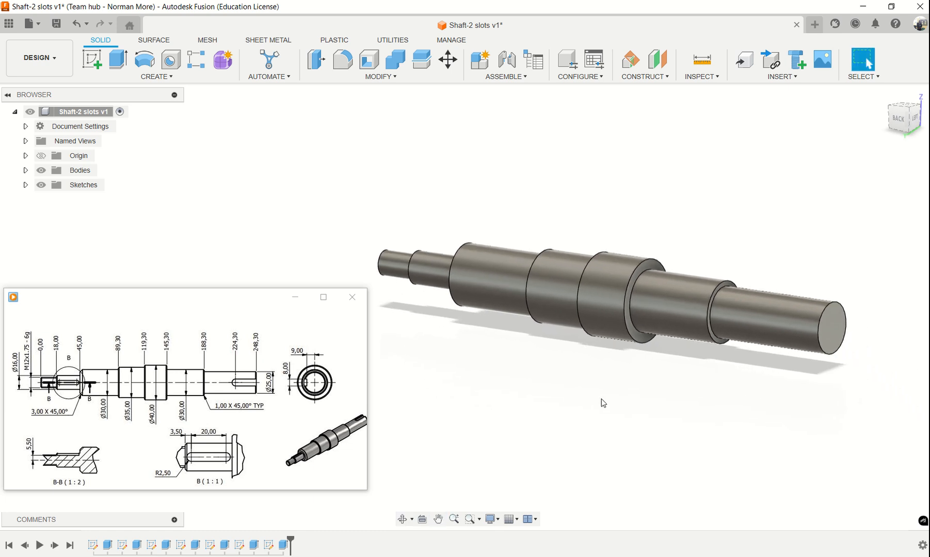
mouse_move(324, 444)
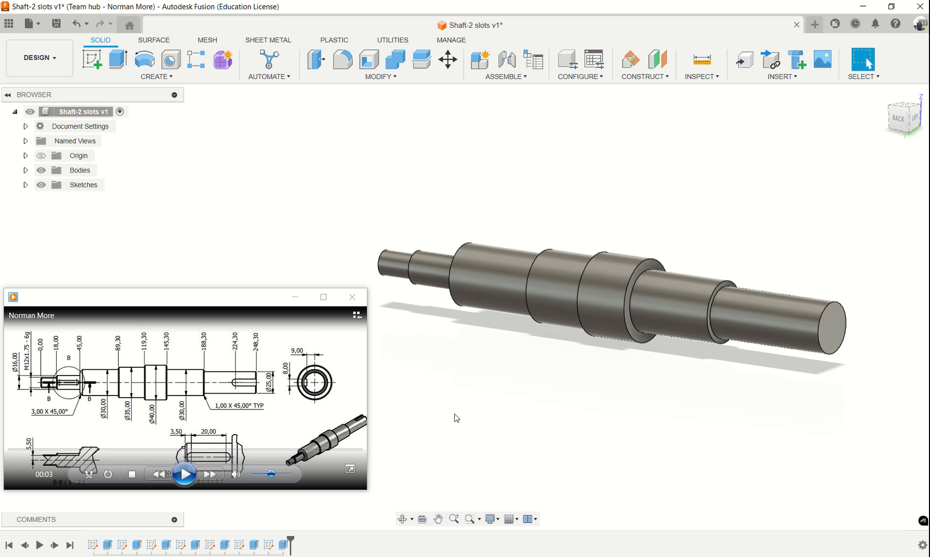
Move the reference drawing window so that its slot views stay readable and the whole browser tree is uncovered.
left_click_drag(239, 304, 118, 158)
left_click(168, 381)
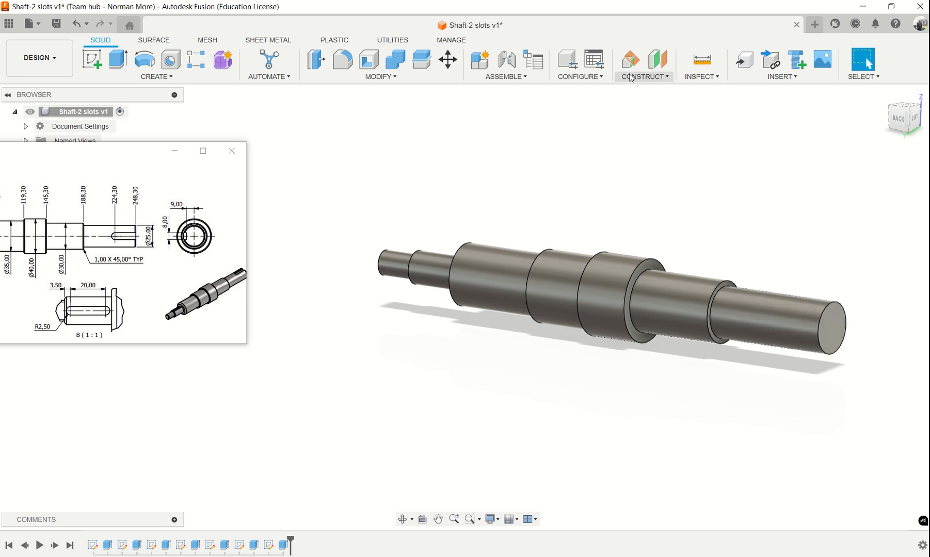
mouse_move(125, 171)
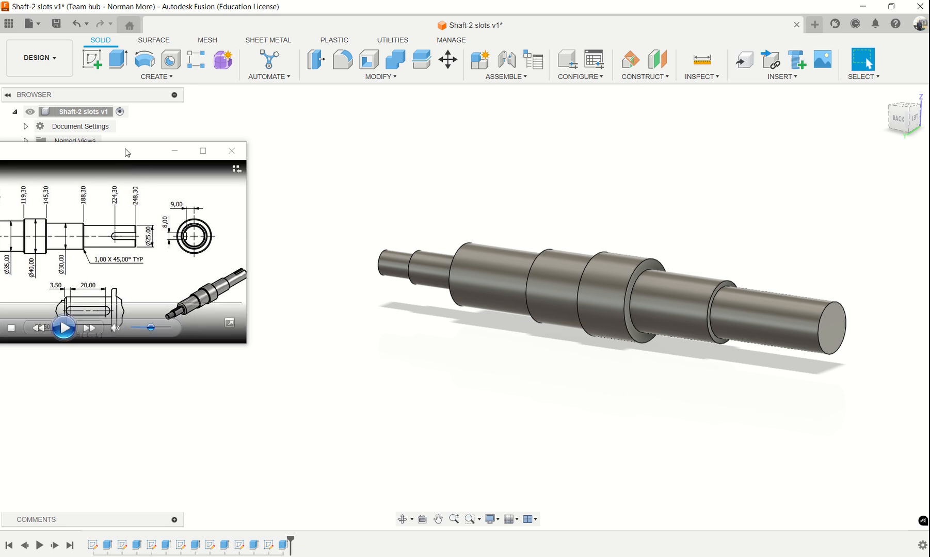
left_click_drag(128, 153, 129, 349)
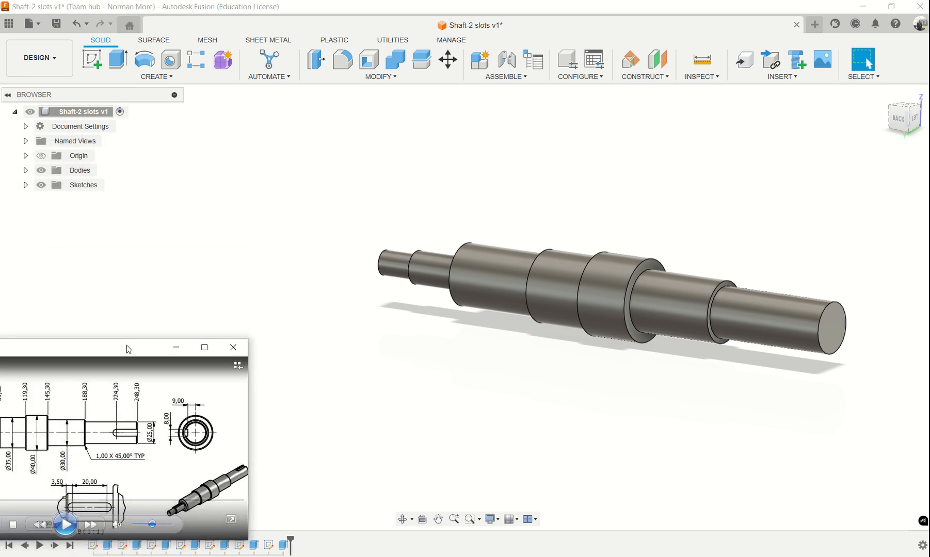
Create a construction plane offset 12.5 mm upward from the XY origin plane.
left_click(25, 155)
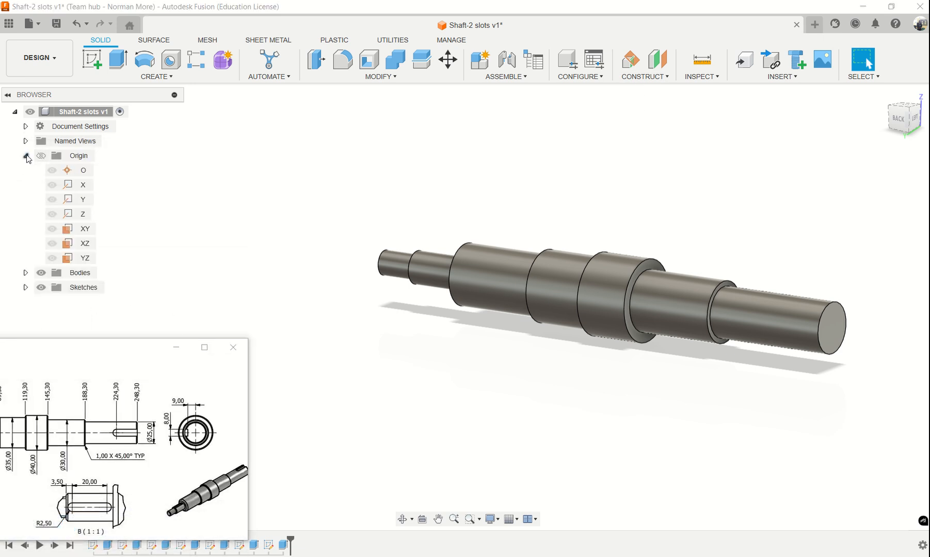
left_click(78, 229)
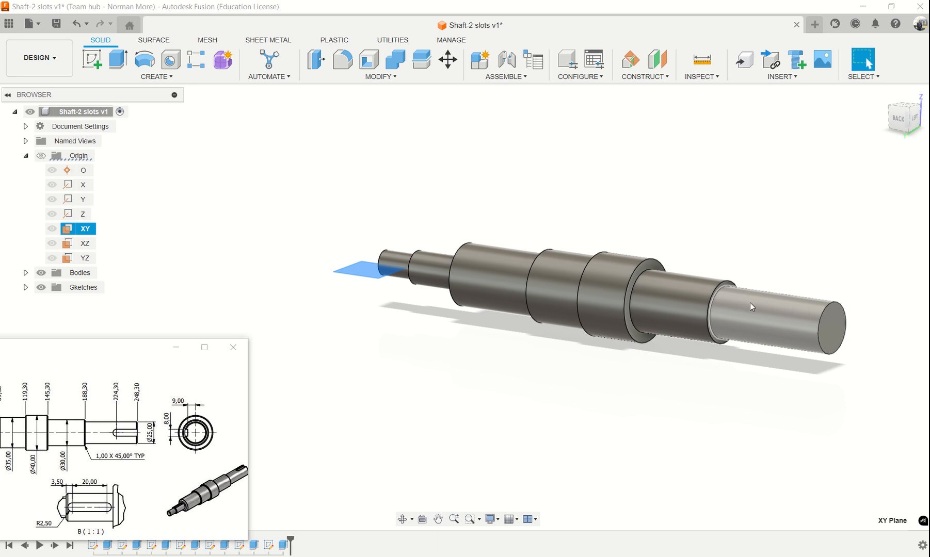
left_click(651, 77)
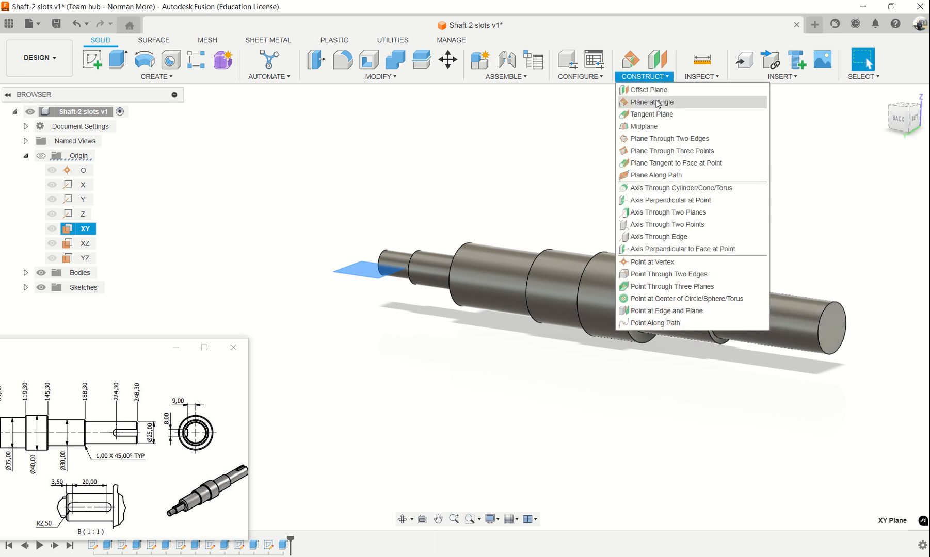
left_click(650, 90)
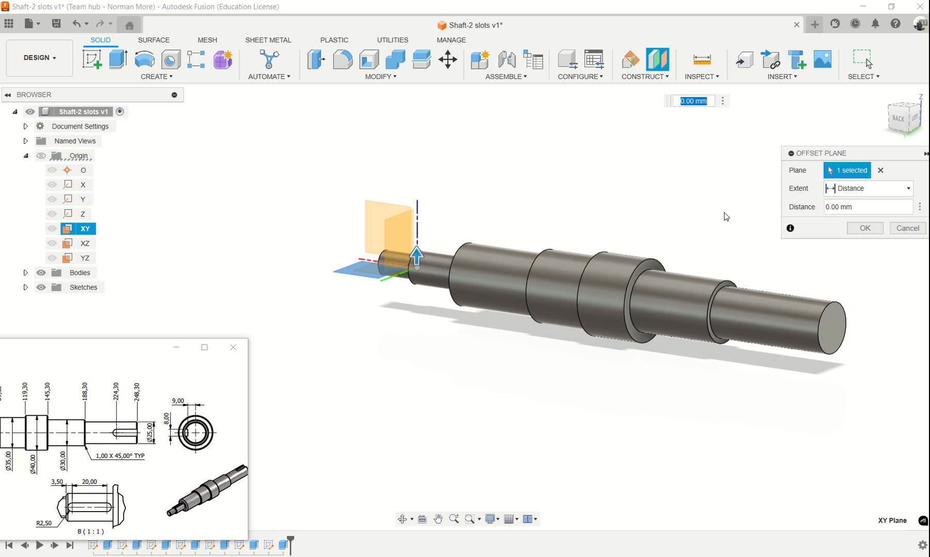
type("1")
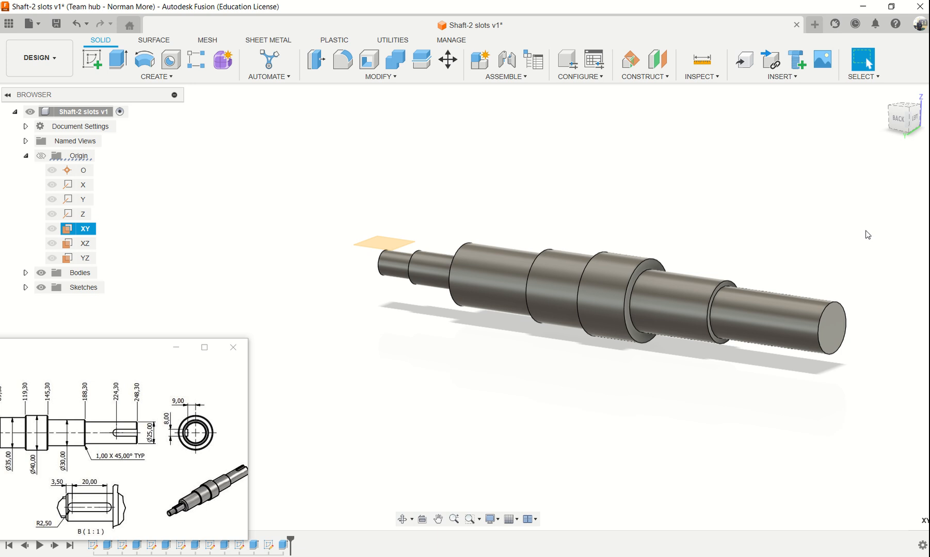
left_click(867, 229)
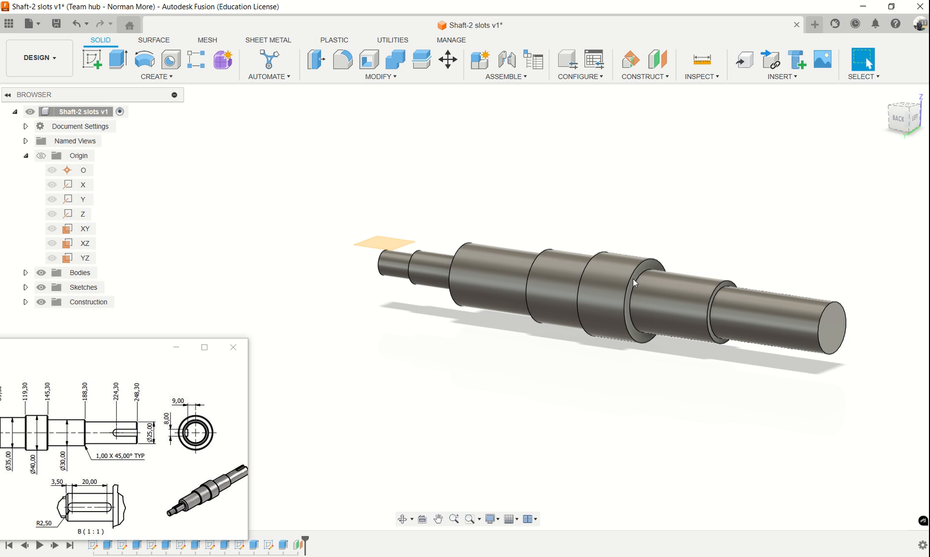
On the offset plane, sketch a centre-point slot along the shaft, centred on the 25 mm section's free end, with about 6.2 mm end radius.
left_click(384, 244)
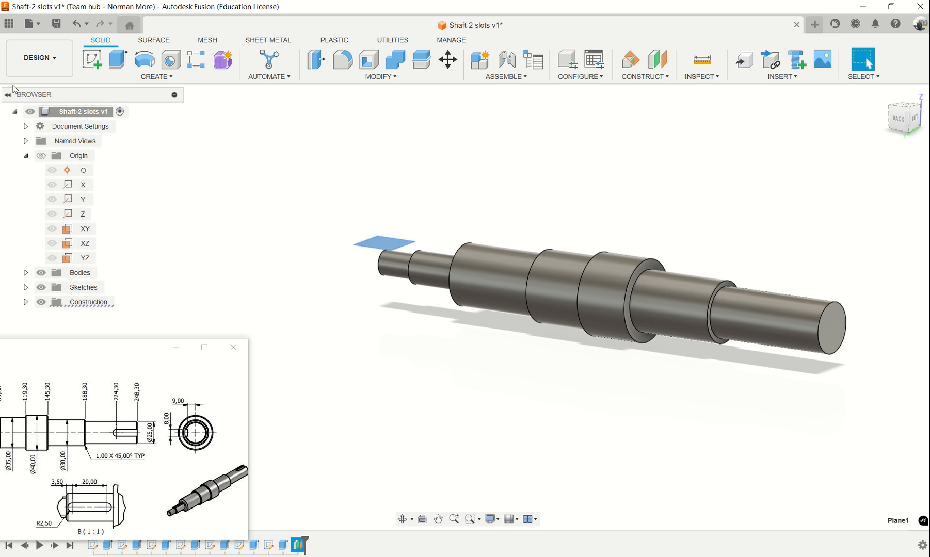
left_click(92, 61)
mouse_move(732, 372)
middle_mouse_down()
mouse_move(382, 307)
mouse_move(366, 316)
mouse_move(390, 334)
mouse_move(415, 333)
middle_mouse_up()
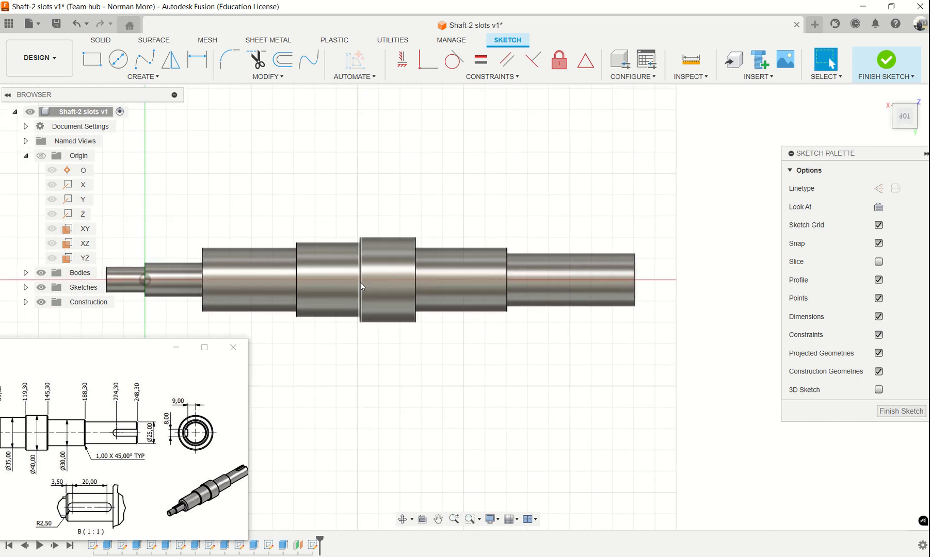
left_click(160, 77)
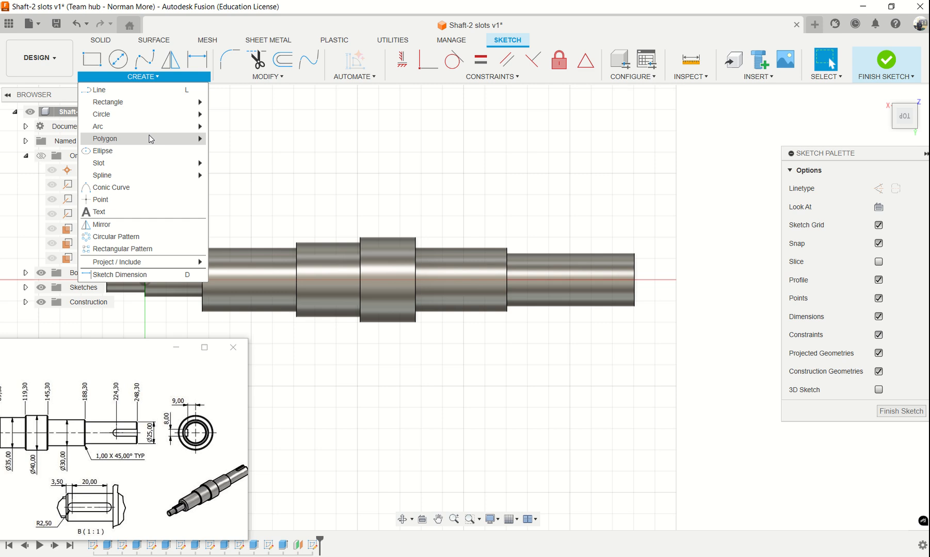
mouse_move(145, 164)
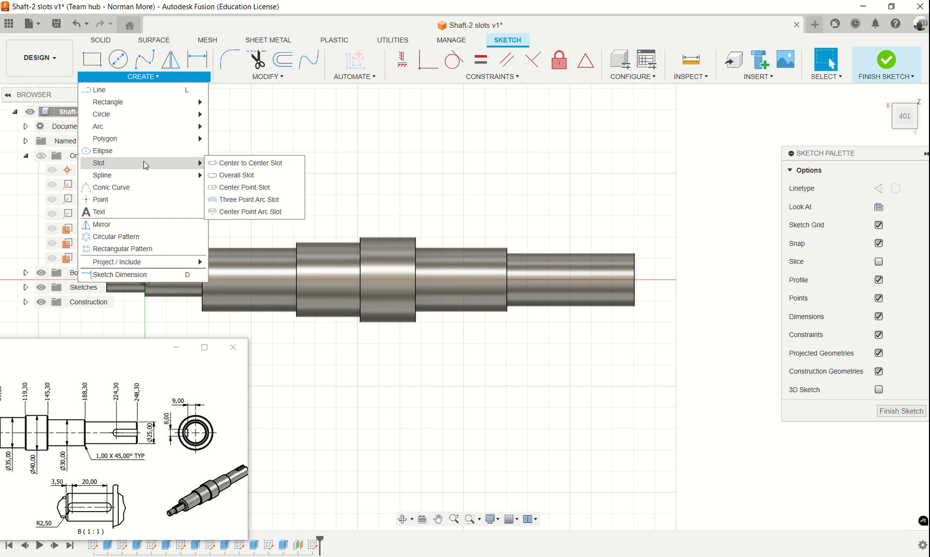
left_click(226, 189)
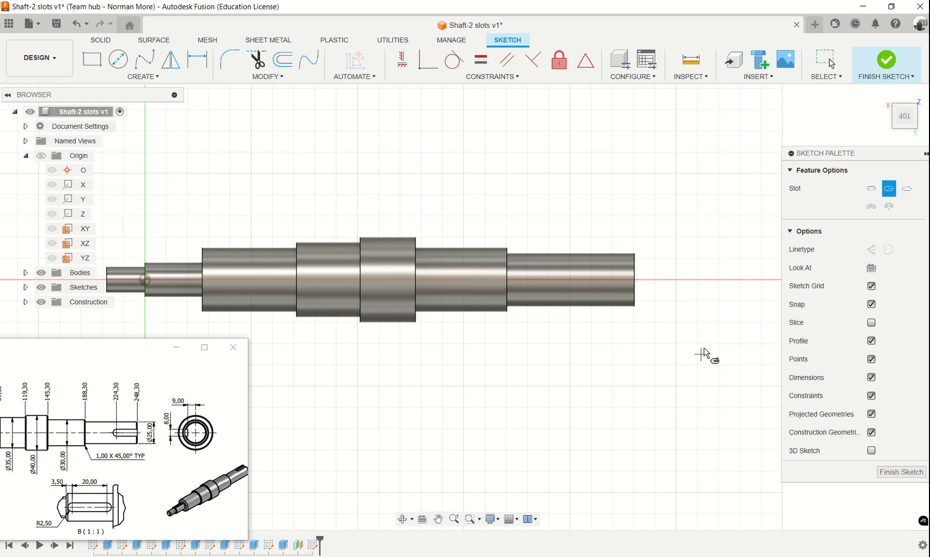
left_click(634, 281)
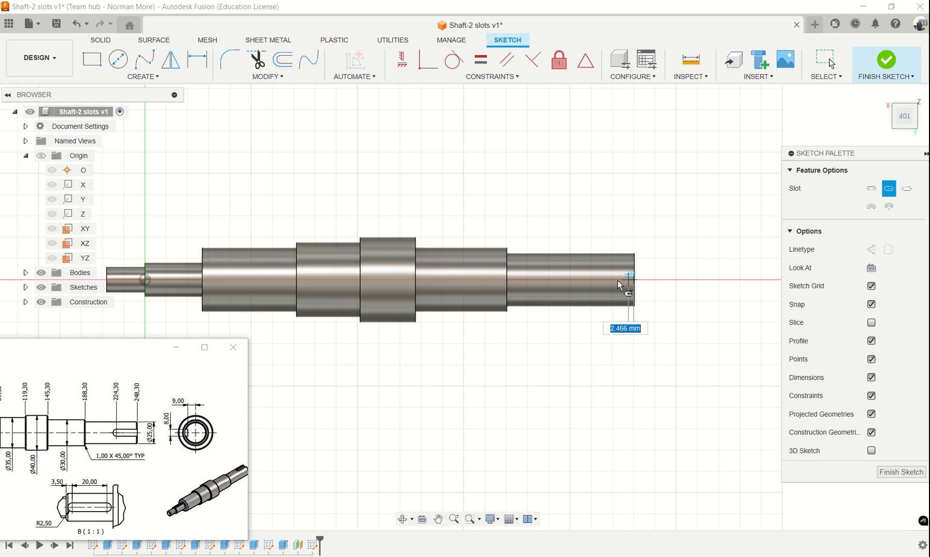
left_click(583, 282)
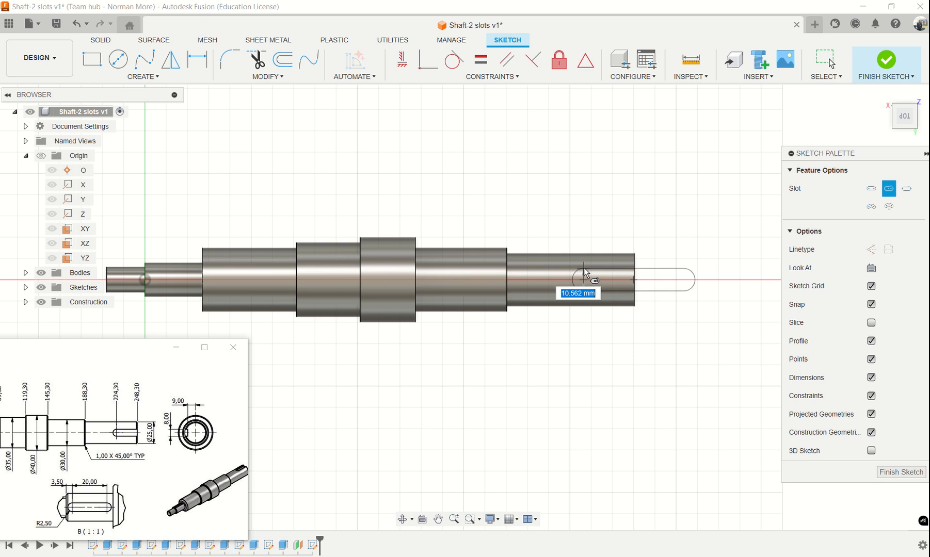
left_click(592, 269)
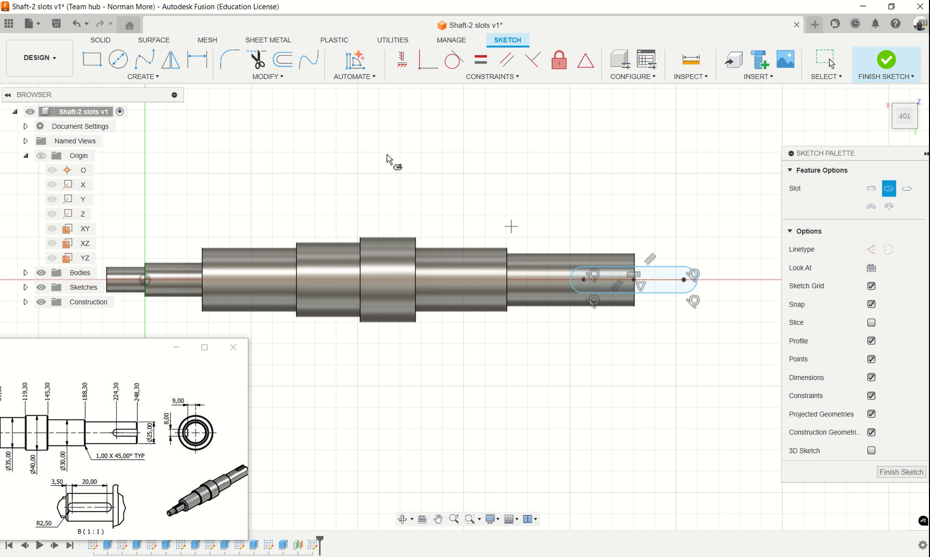
Dimension the slot's rounded end on the shaft with a 4 mm radius.
left_click(202, 69)
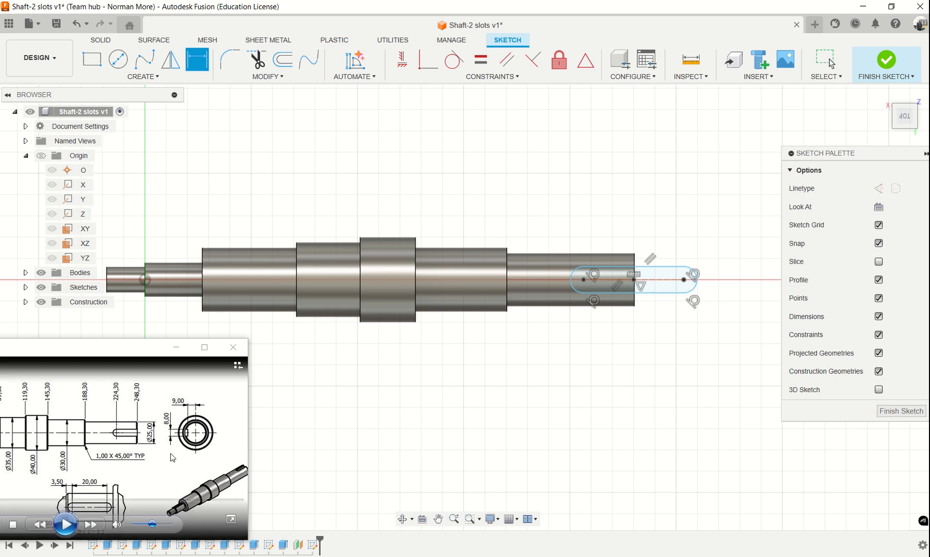
left_click(572, 279)
left_click(563, 209)
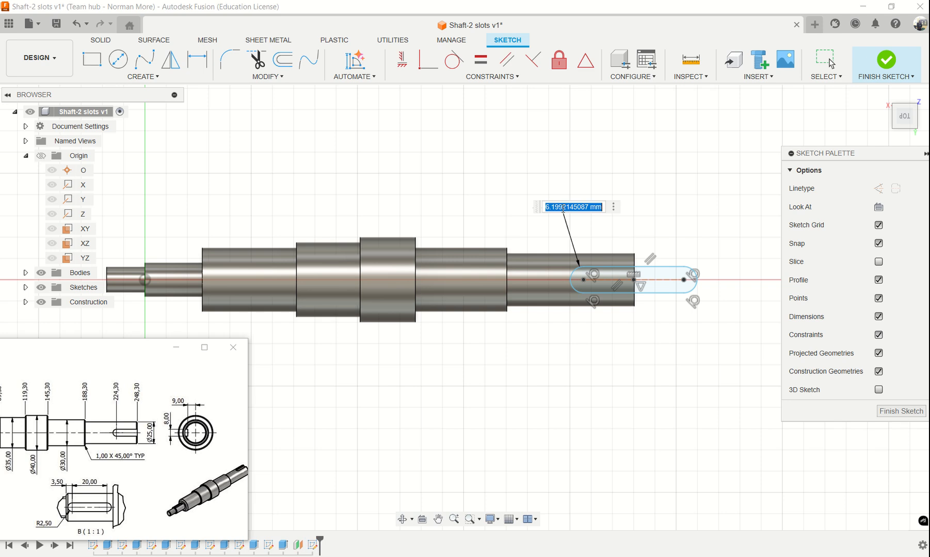
type("4")
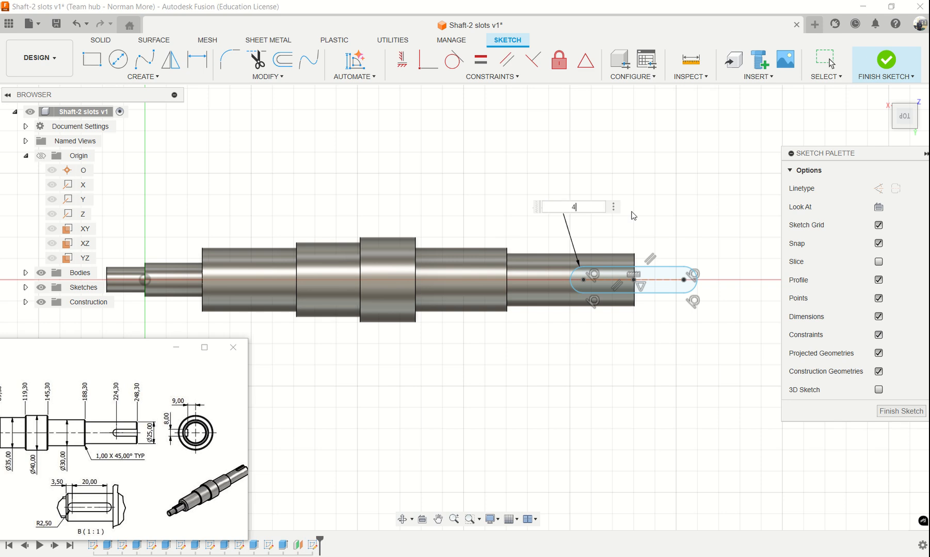
key("Return")
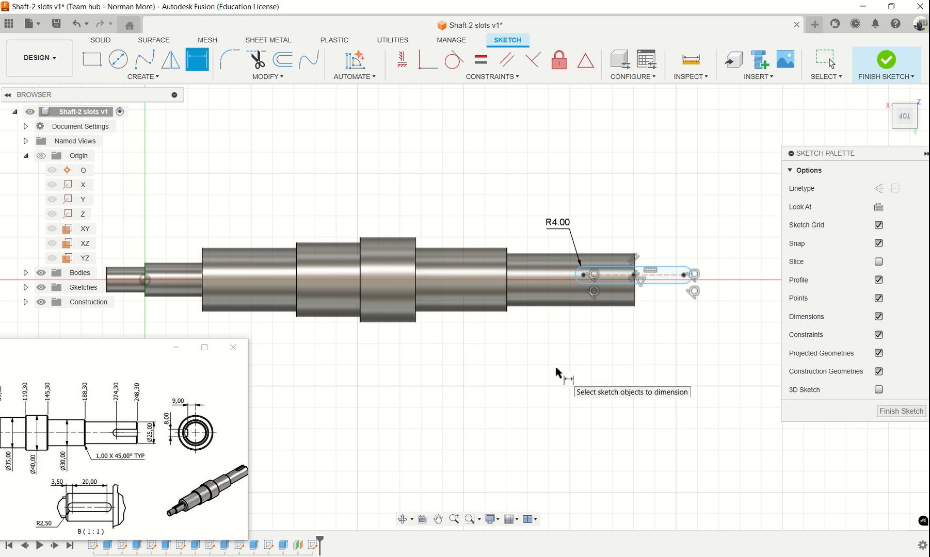
Set the distance from the slot's centre point to its arc centre on the shaft to 20 mm.
mouse_move(144, 418)
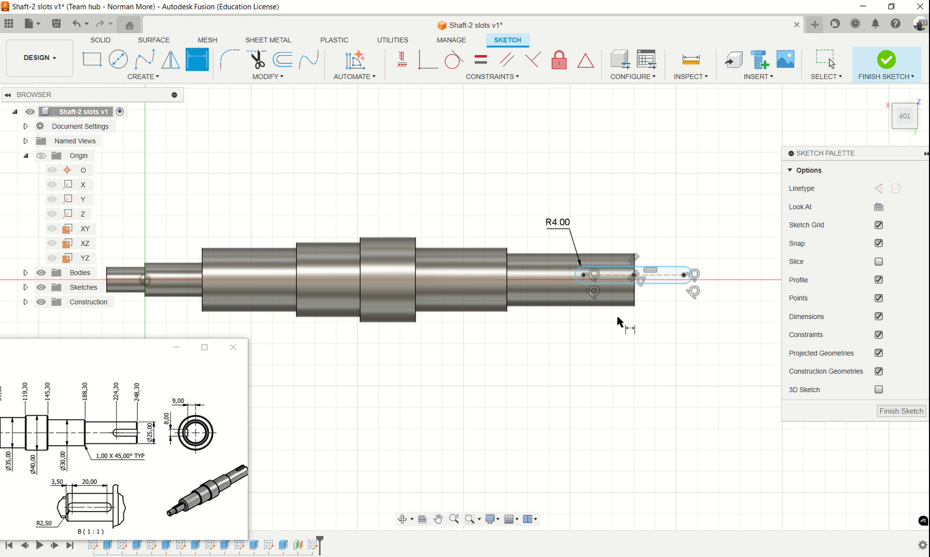
left_click(583, 275)
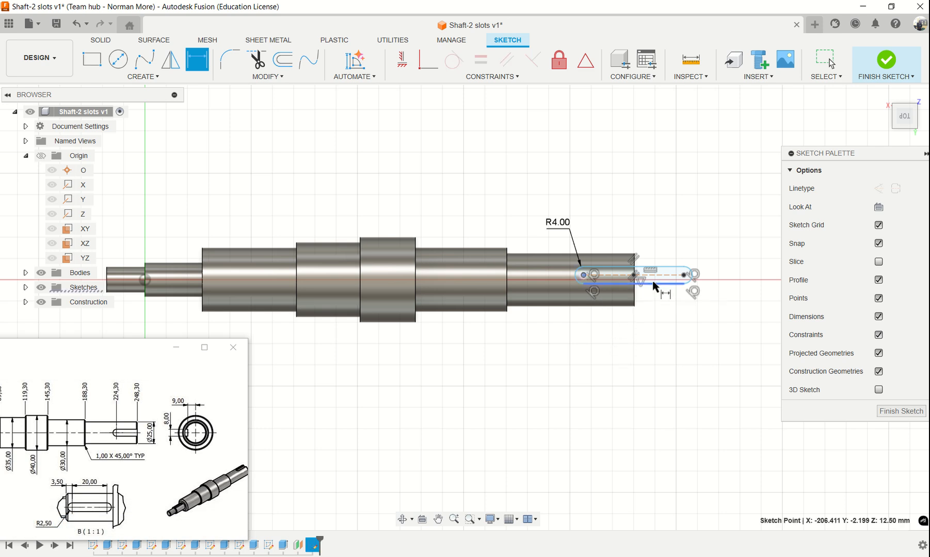
left_click(634, 275)
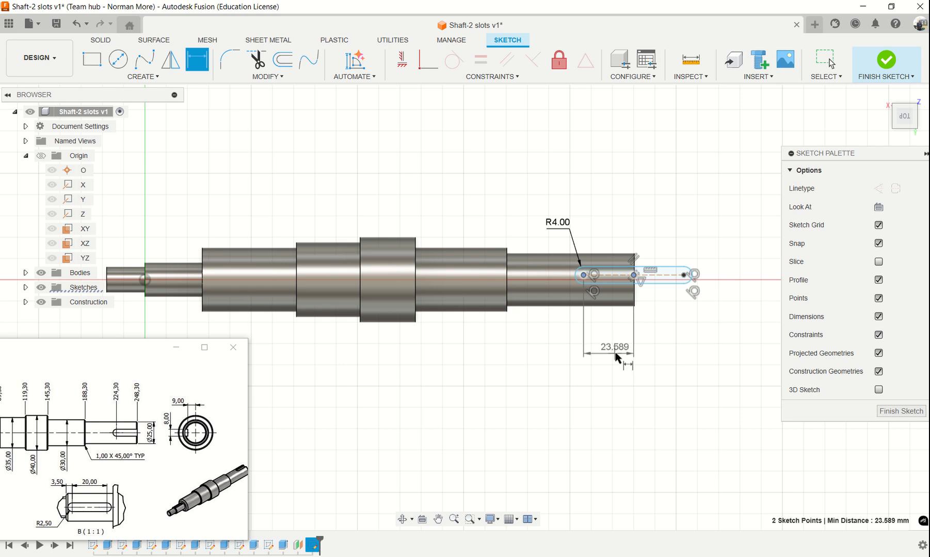
left_click(617, 353)
type("20")
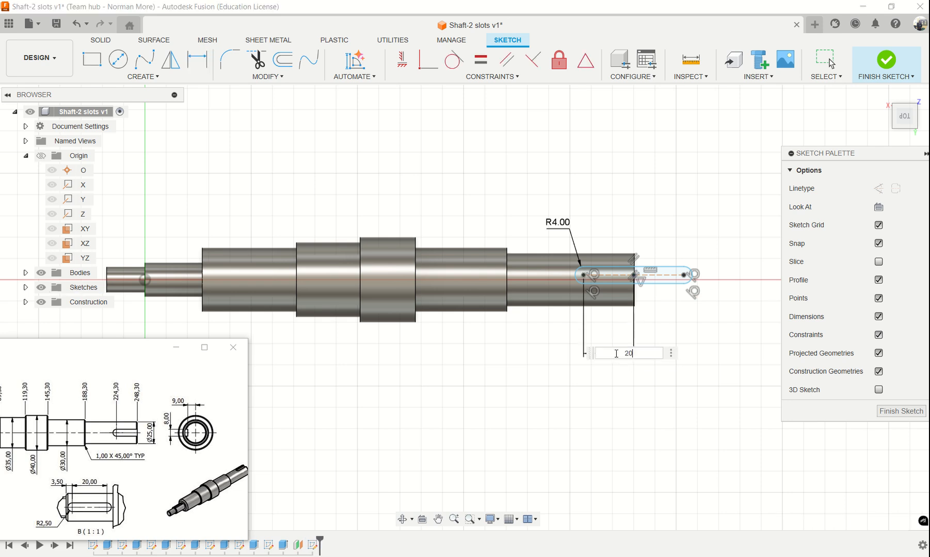
key("Return")
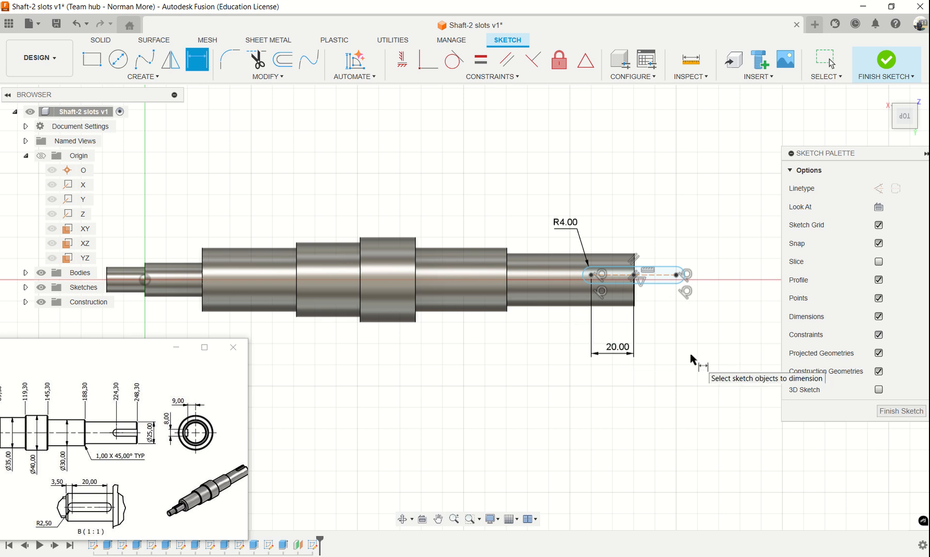
Extrude the slot profile by -3.5 mm to cut the open keyway into the 25 mm end section.
middle_click_drag(691, 345, 691, 287, "shift")
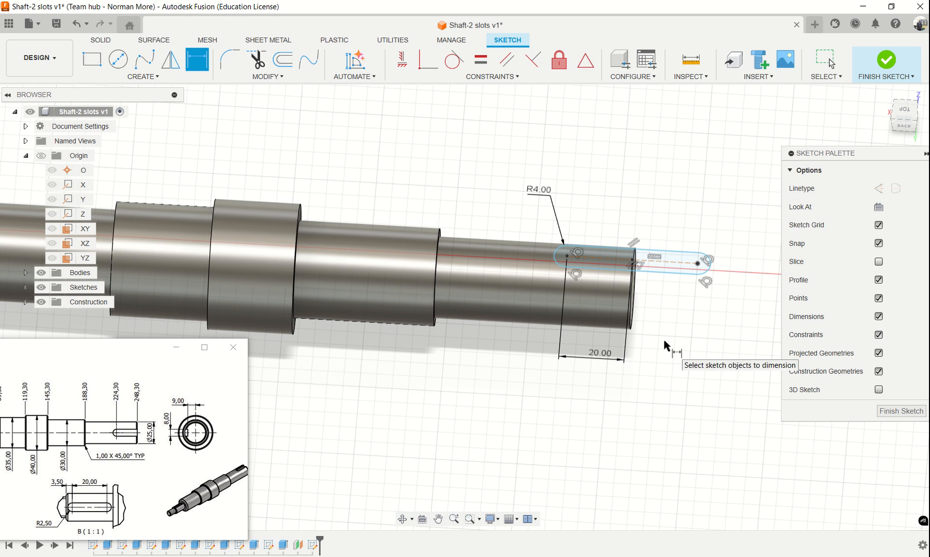
key("e")
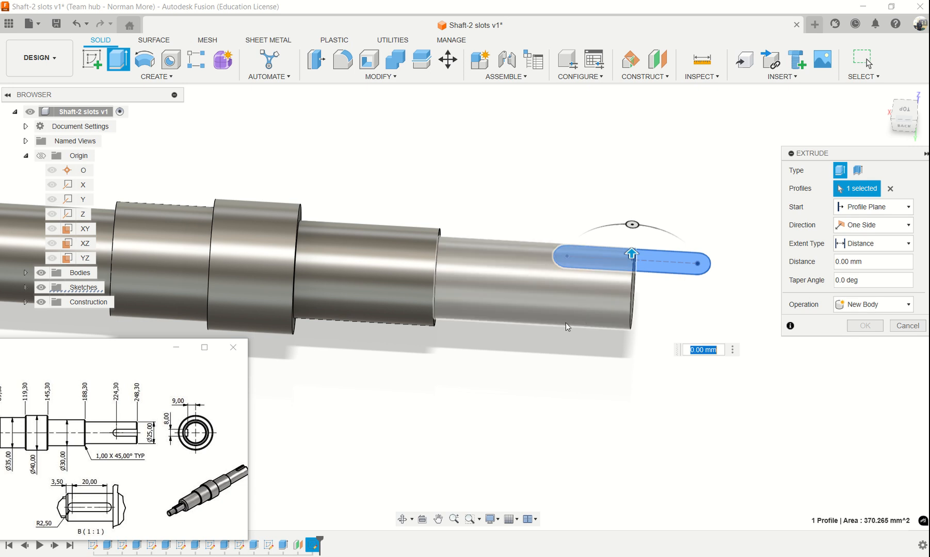
mouse_move(104, 456)
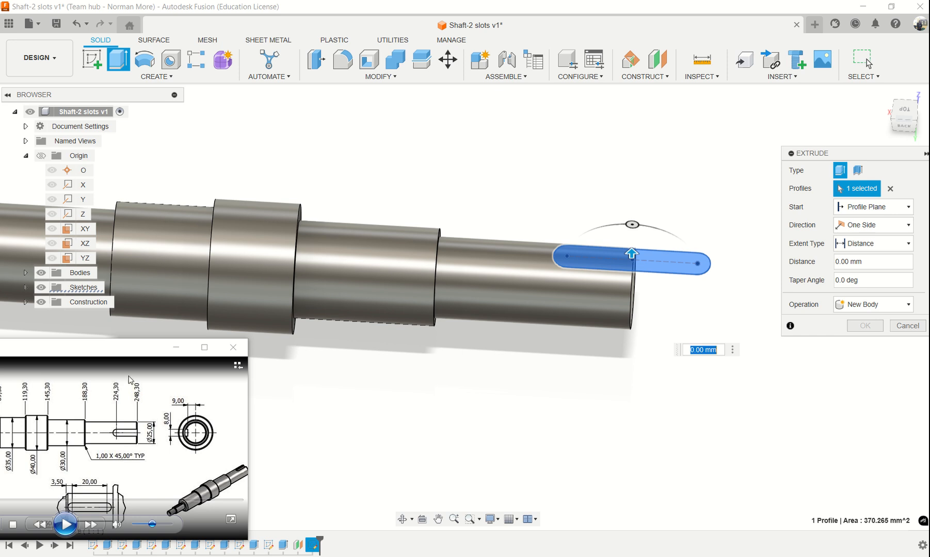
left_click_drag(128, 350, 146, 302)
mouse_move(157, 320)
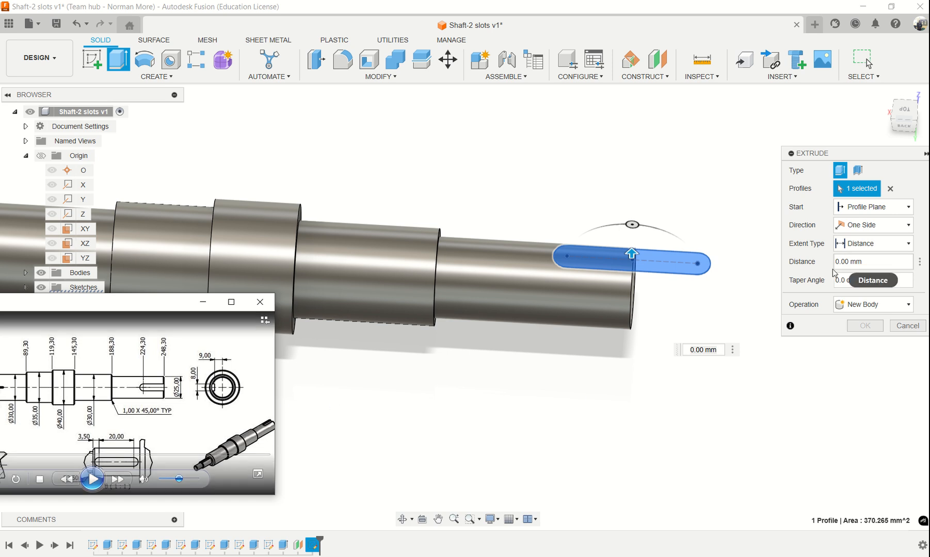
left_click(715, 349)
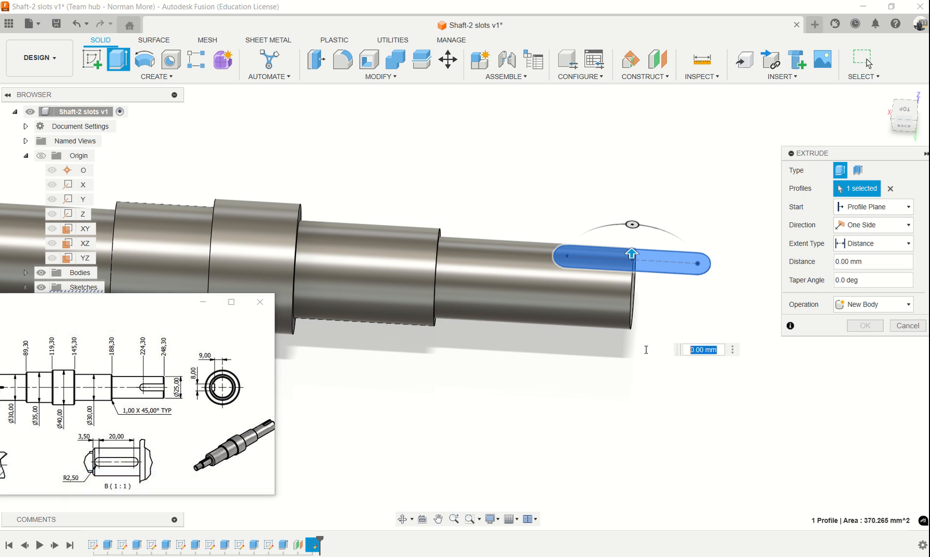
key("BackSpace")
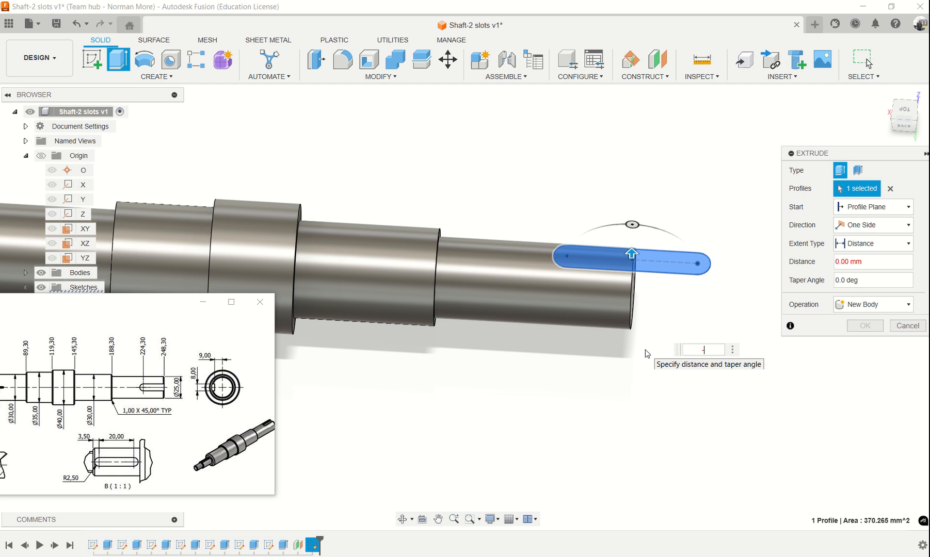
type("-3.5")
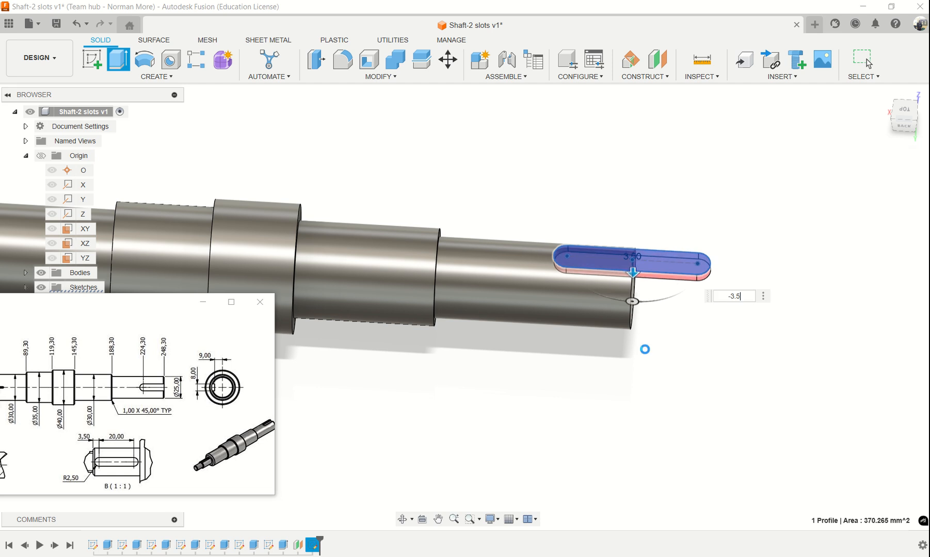
key("Return")
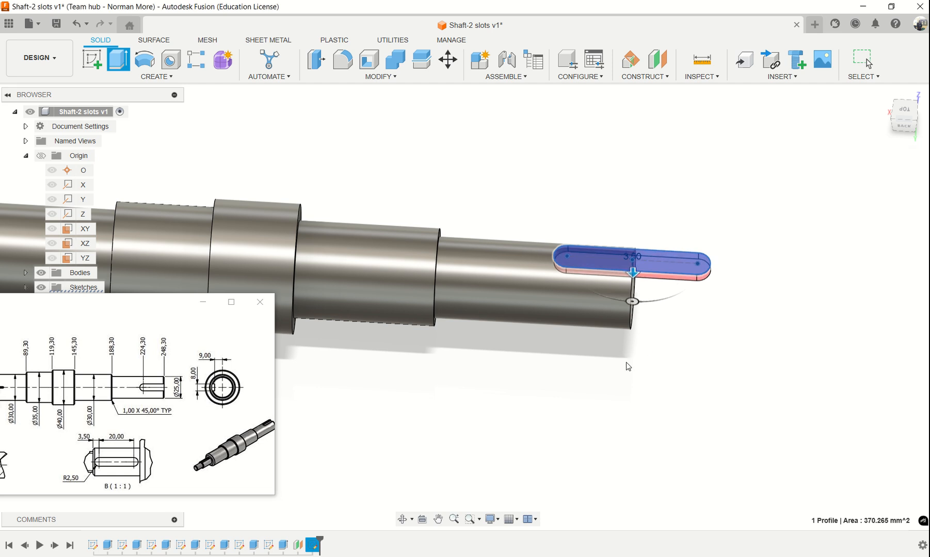
middle_click_drag(626, 362, 663, 357, "shift")
middle_click_drag(436, 387, 895, 162)
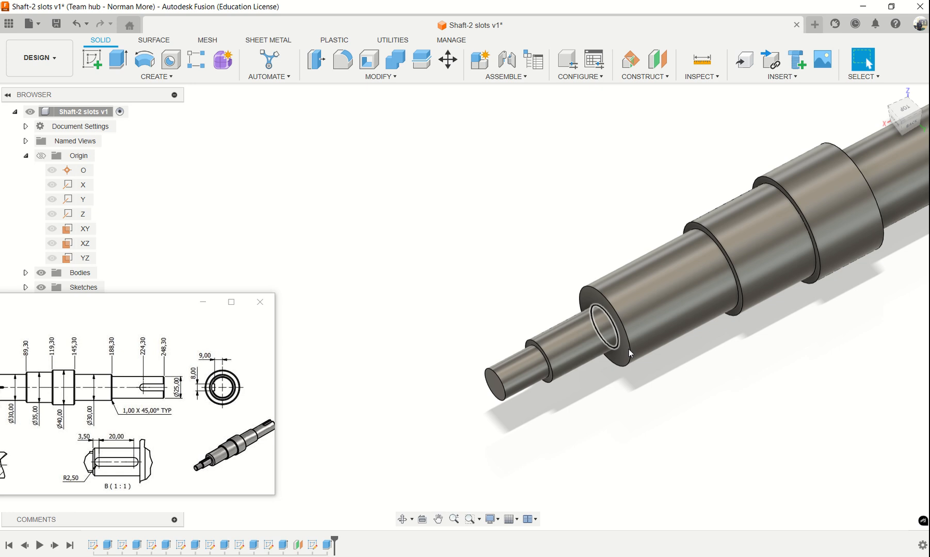
Create a construction plane offset 4 mm from the XY origin plane.
middle_click_drag(718, 364, 482, 421)
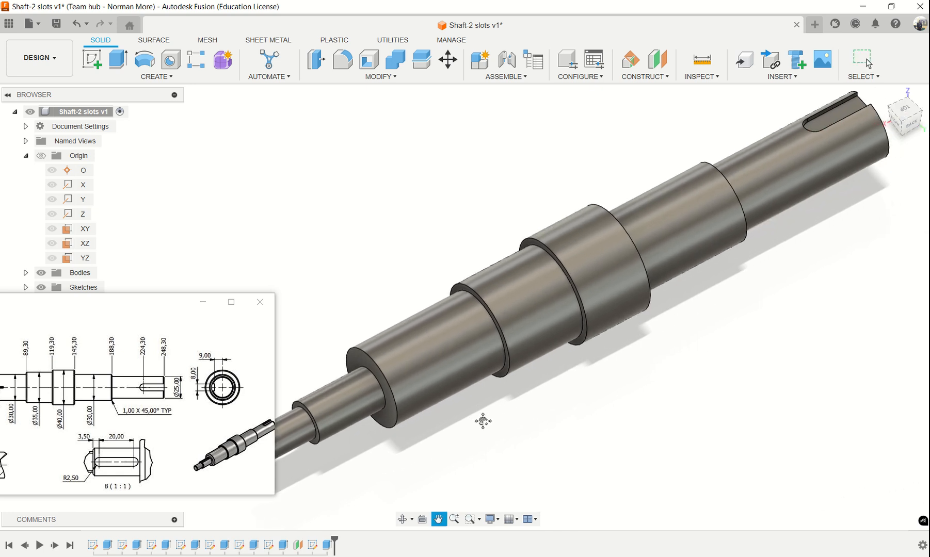
middle_click_drag(570, 378, 626, 362)
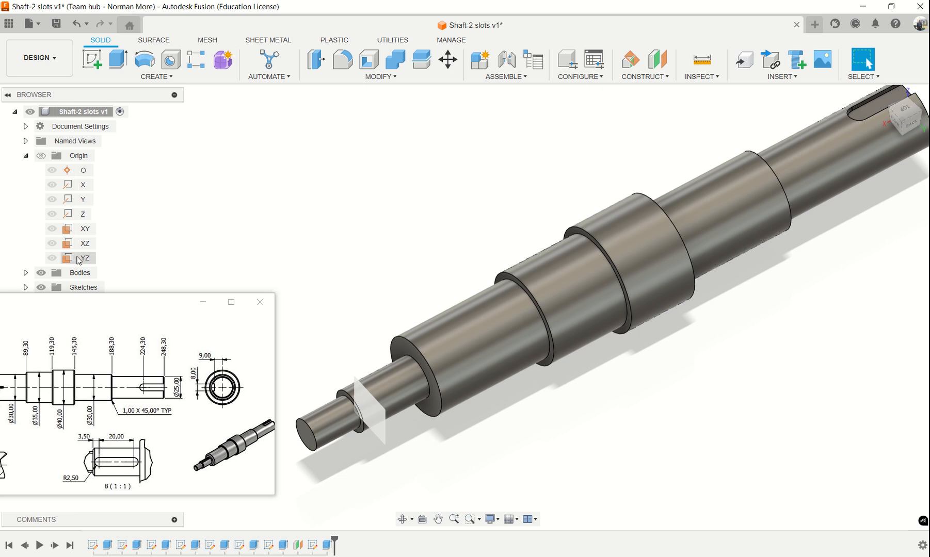
left_click(87, 230)
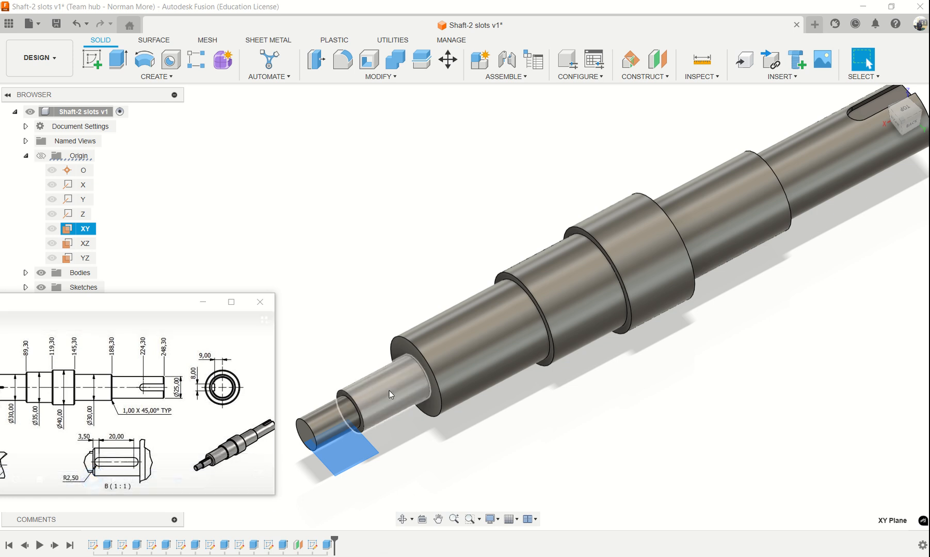
mouse_move(162, 294)
left_mouse_down()
mouse_move(232, 163)
mouse_move(253, 161)
mouse_move(258, 150)
left_mouse_up()
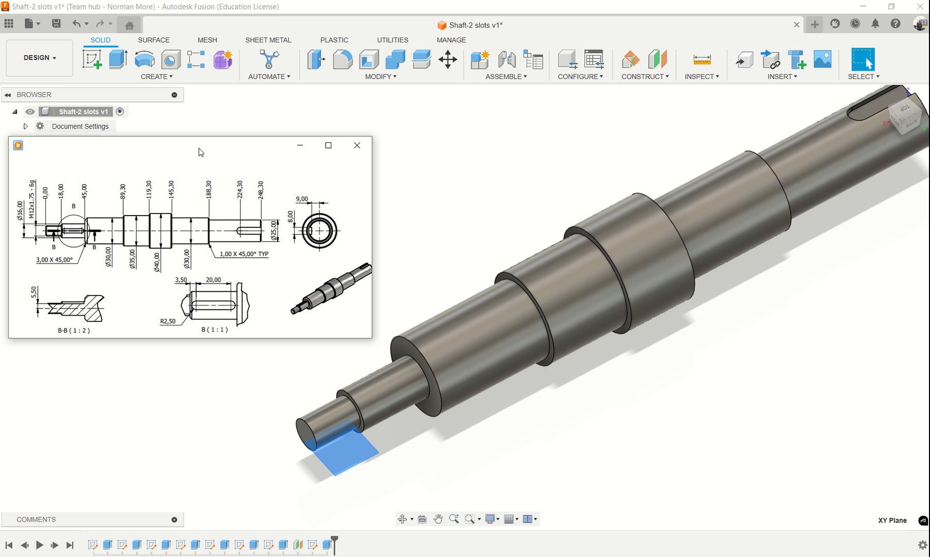
mouse_move(198, 149)
left_mouse_down()
mouse_move(155, 165)
mouse_move(228, 139)
mouse_move(41, 241)
mouse_move(195, 162)
left_mouse_up()
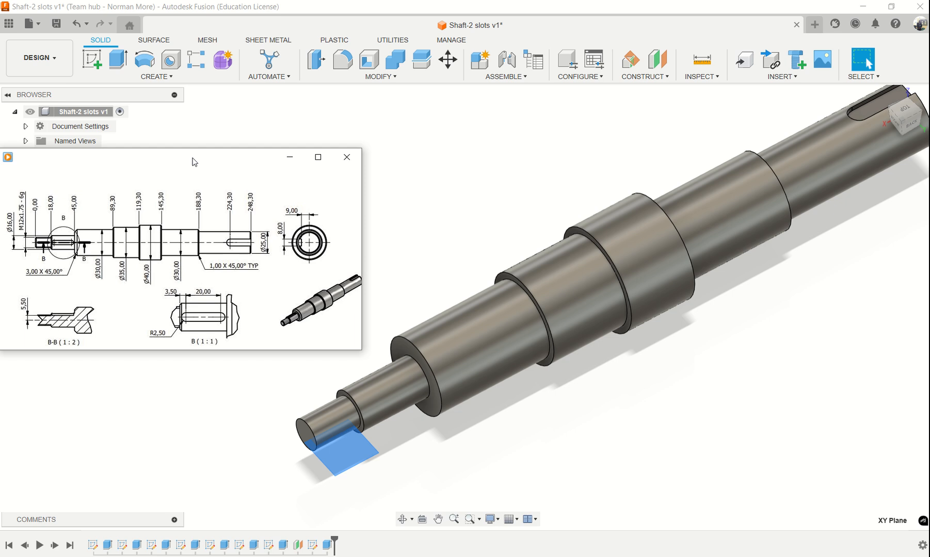
left_click_drag(193, 162, 90, 221)
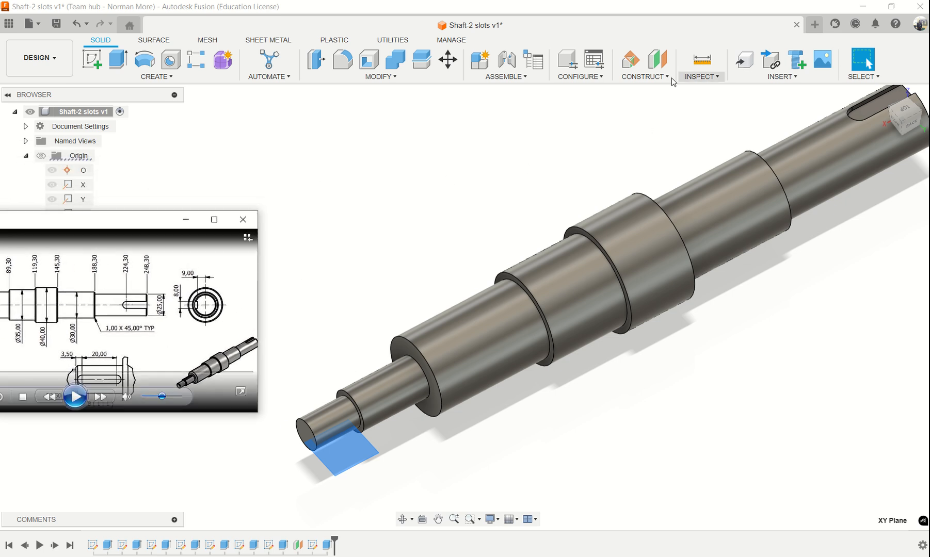
left_click(645, 76)
left_click(648, 91)
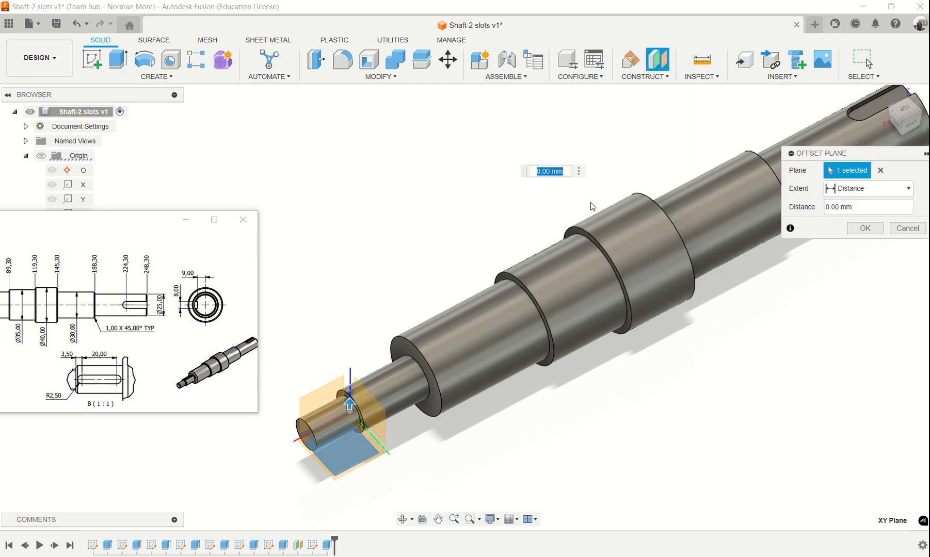
type("4")
key("Return")
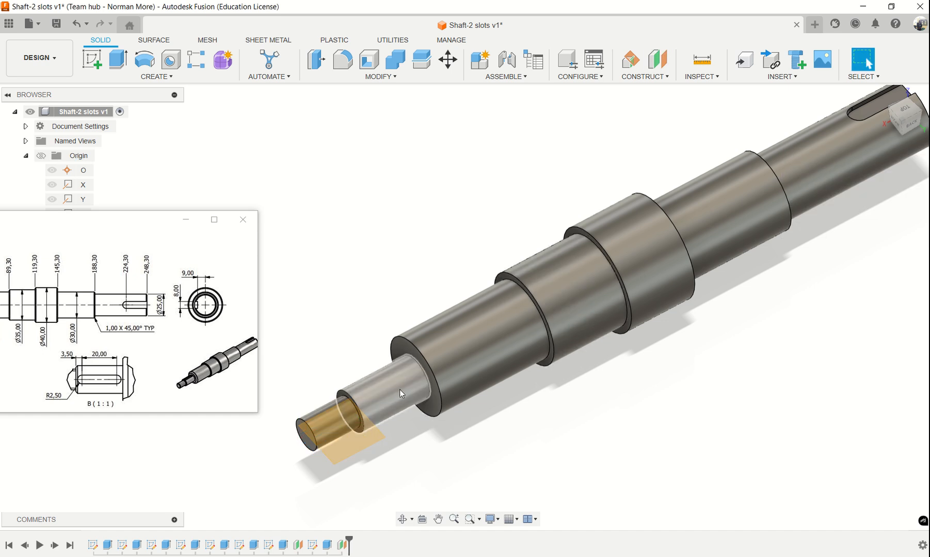
Start a sketch on the new offset plane and move the reference drawing below the shaft's small end.
left_click(343, 442)
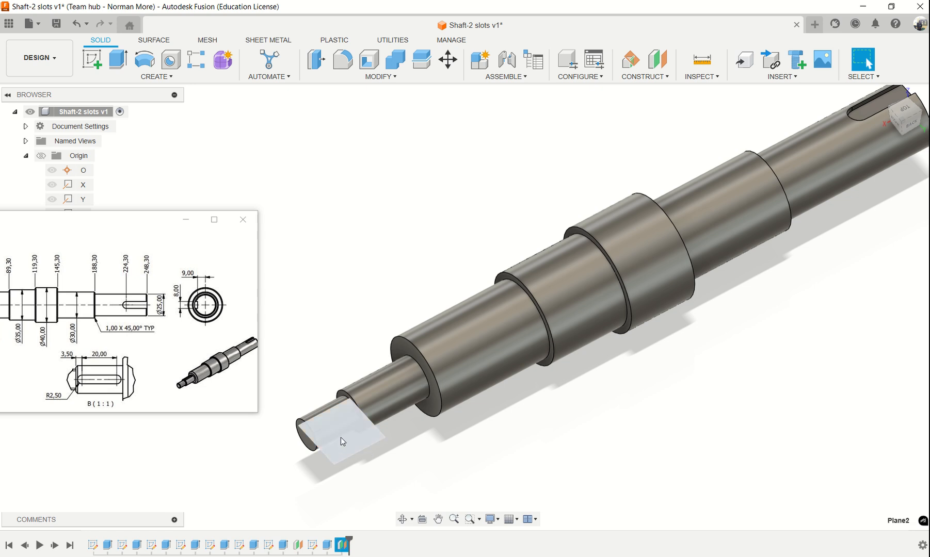
left_click(100, 59)
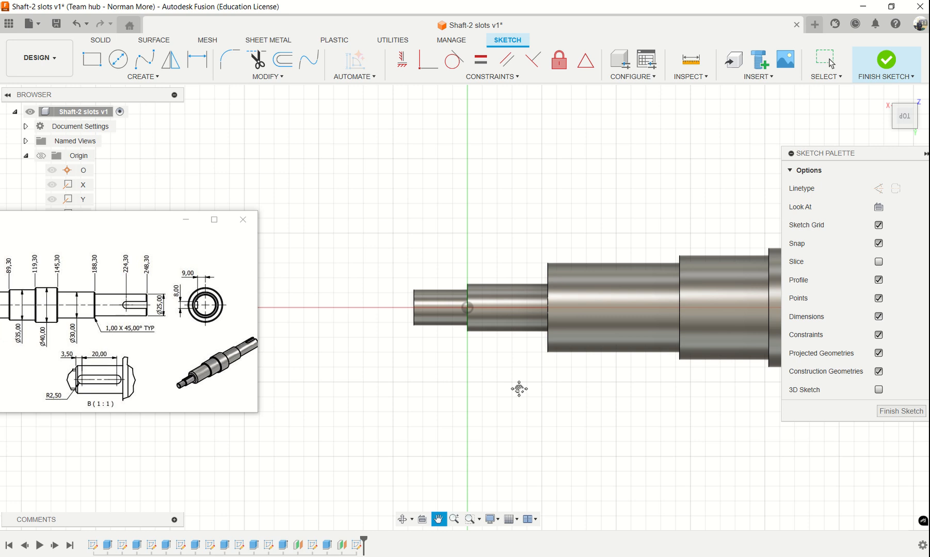
left_click_drag(519, 389, 475, 403)
key("Escape")
mouse_move(152, 324)
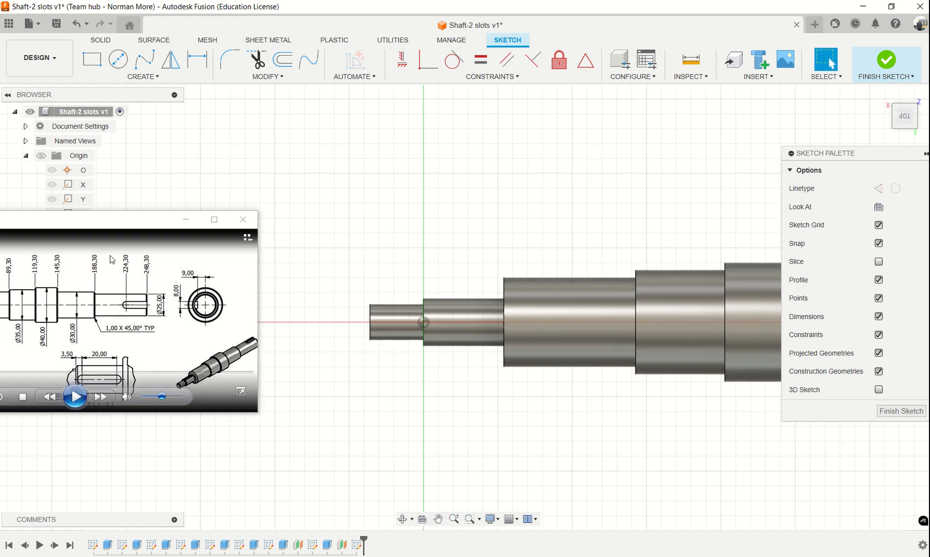
left_click_drag(130, 228, 295, 389)
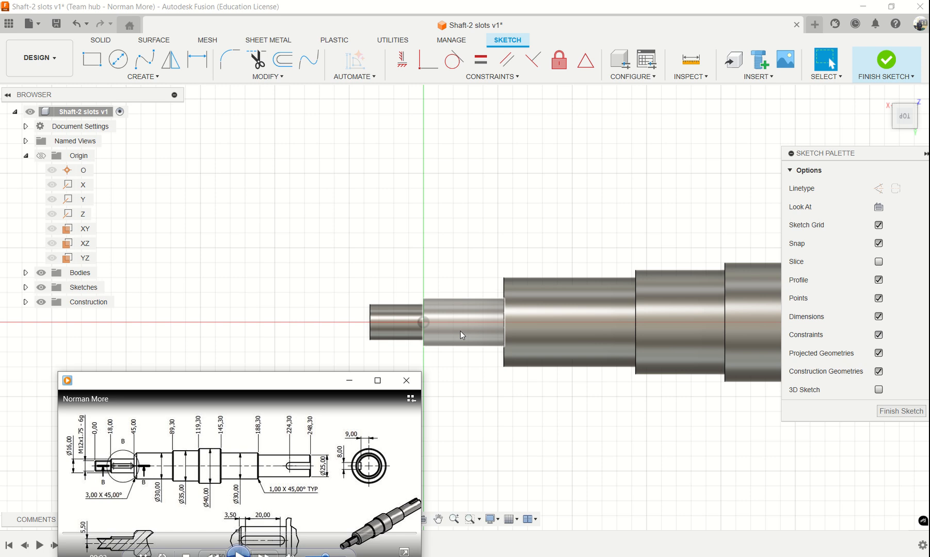
Sketch an overall slot along the axis on the second section from the small end, about 11 mm between arc centres and 4 mm wide.
left_click(143, 77)
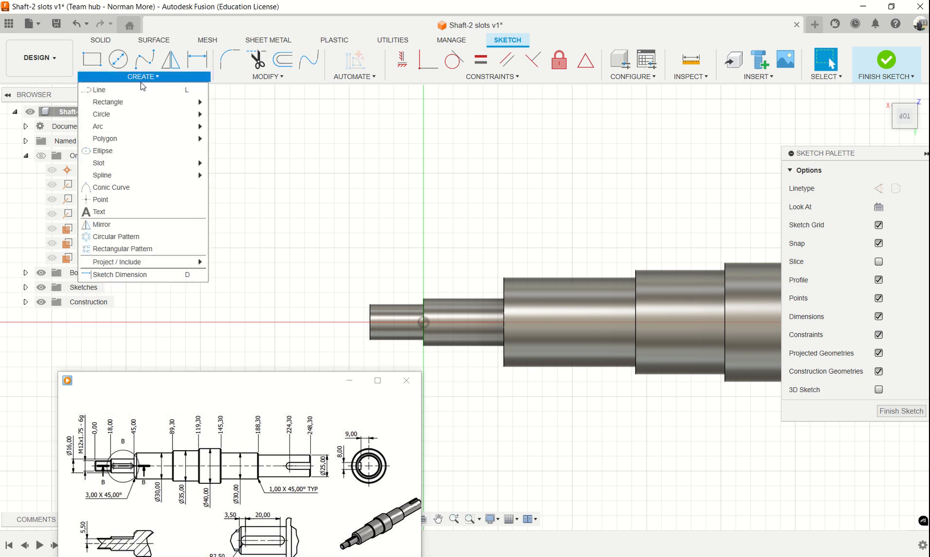
mouse_move(140, 162)
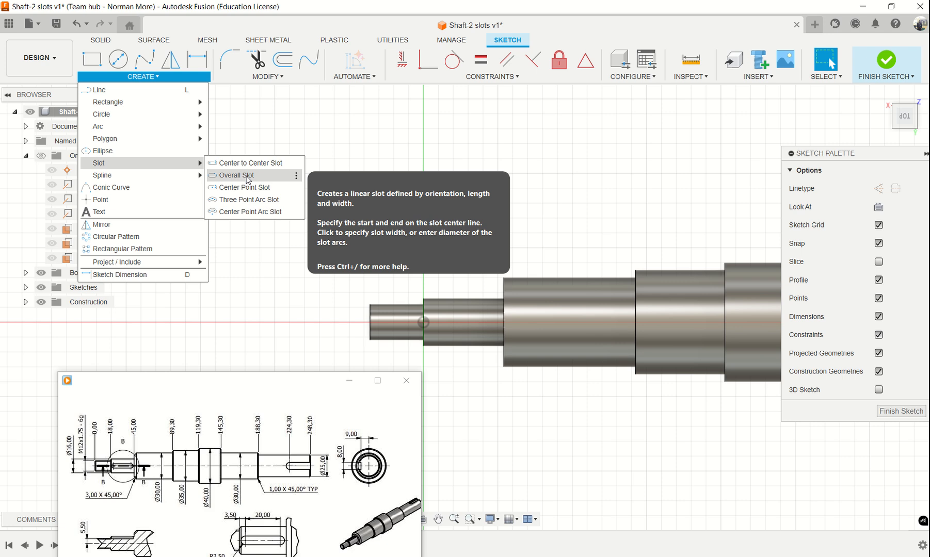
left_click(247, 176)
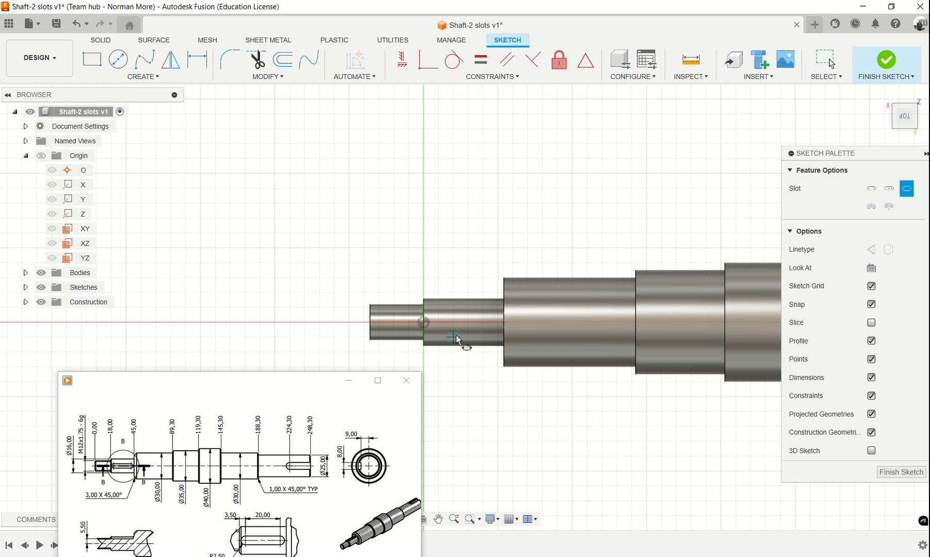
scroll(457, 338, "up", 4)
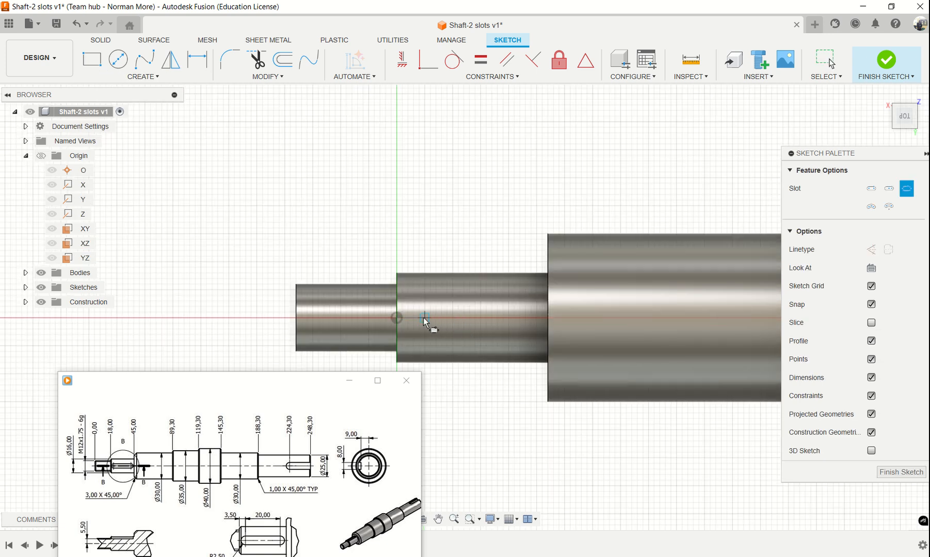
left_click(424, 317)
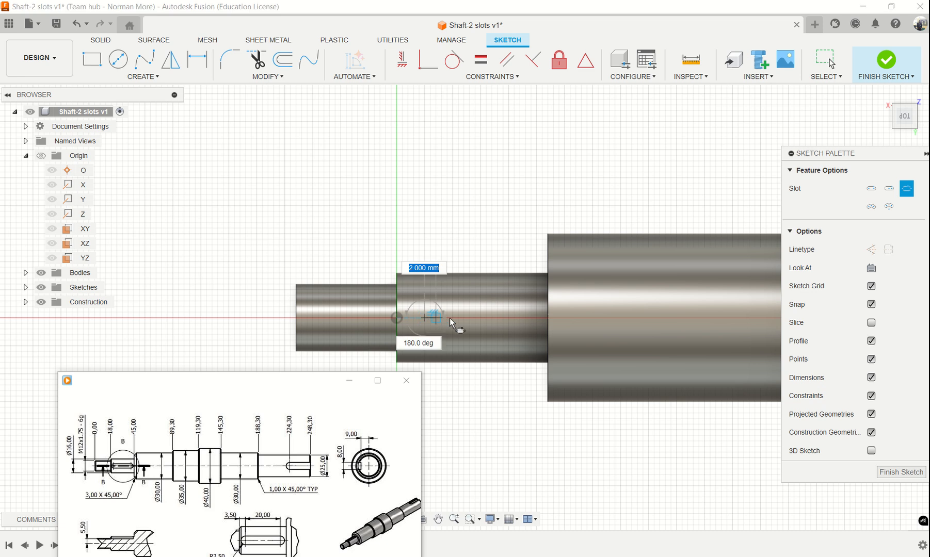
left_click(513, 318)
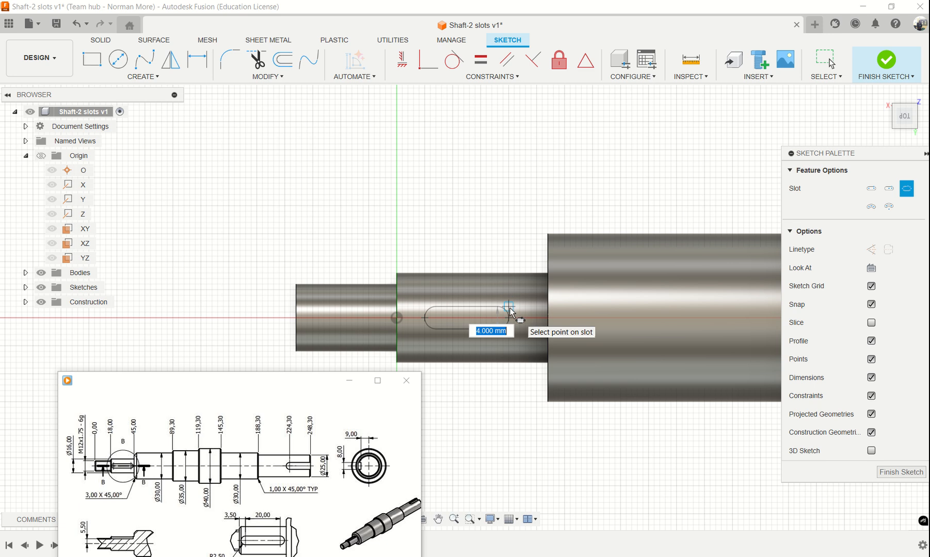
left_click(509, 310)
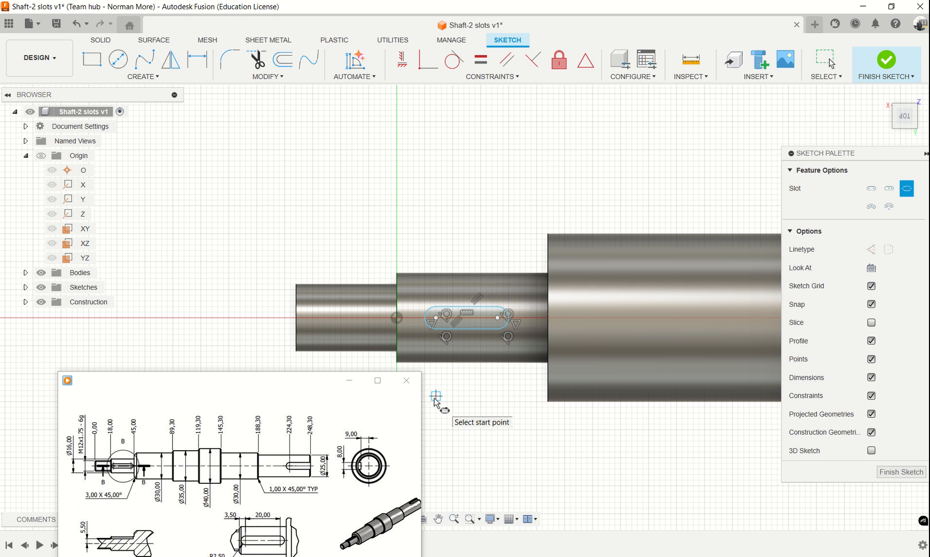
Dimension the slot's rounded end nearest the shaft's small end with a 2.5 mm radius.
mouse_move(292, 443)
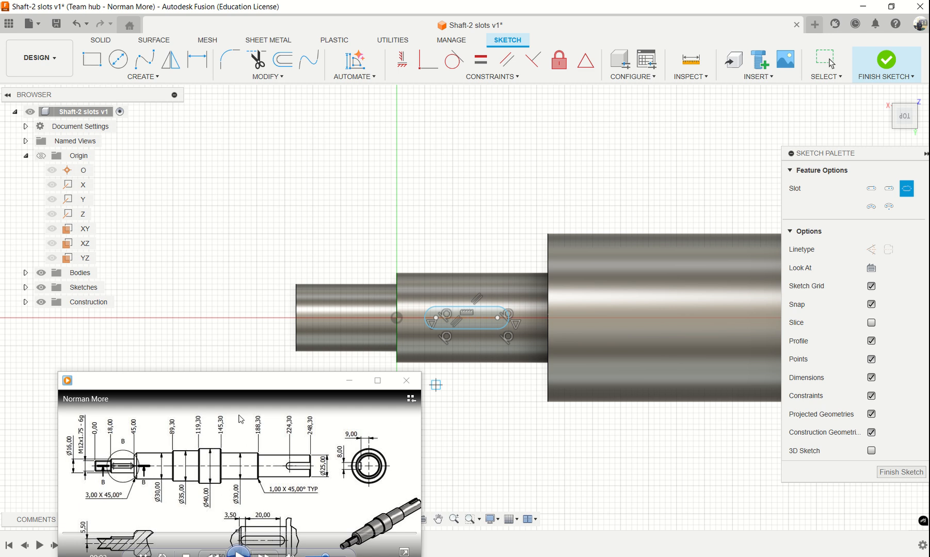
left_click_drag(210, 386, 188, 348)
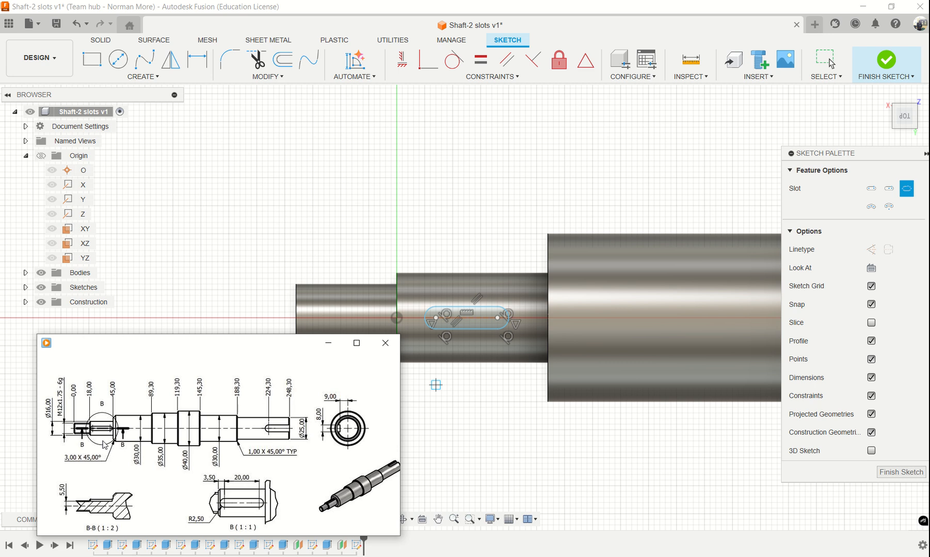
mouse_move(292, 496)
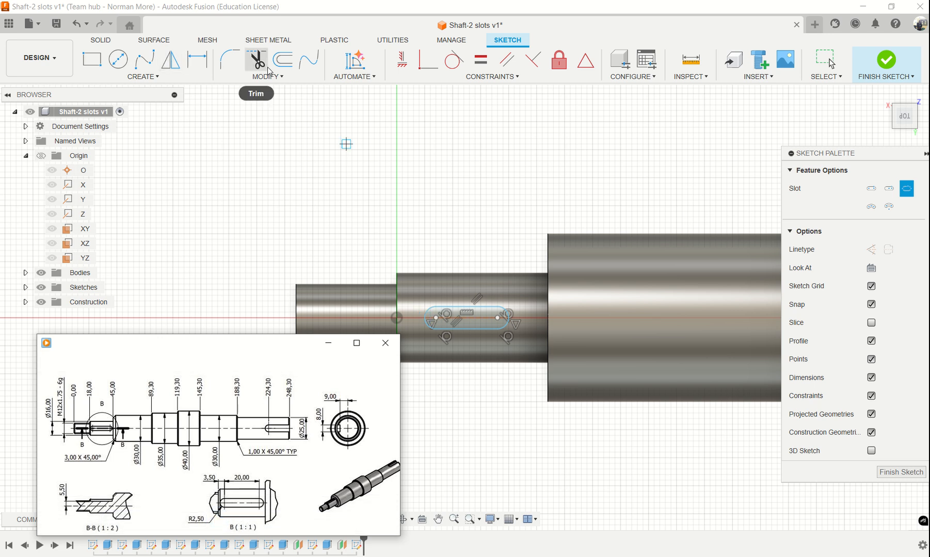
left_click(198, 60)
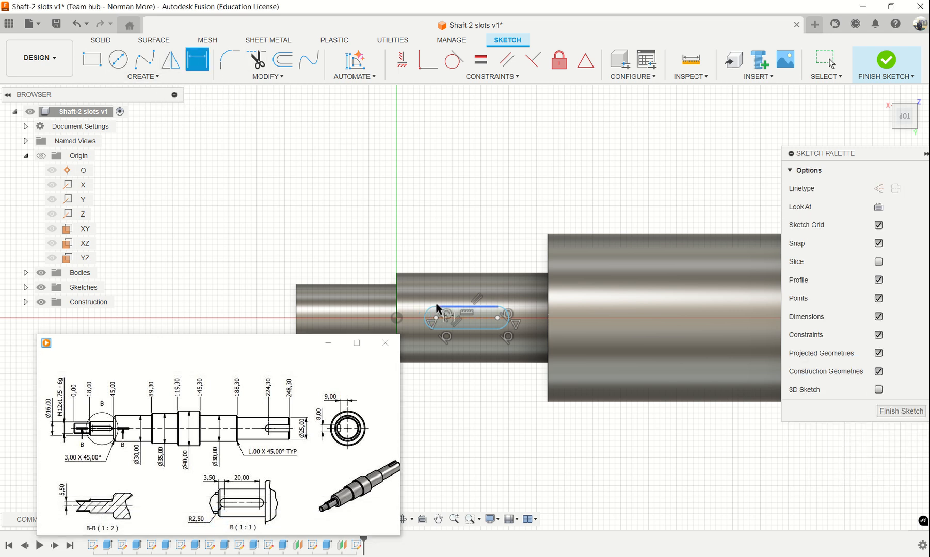
left_click(427, 316)
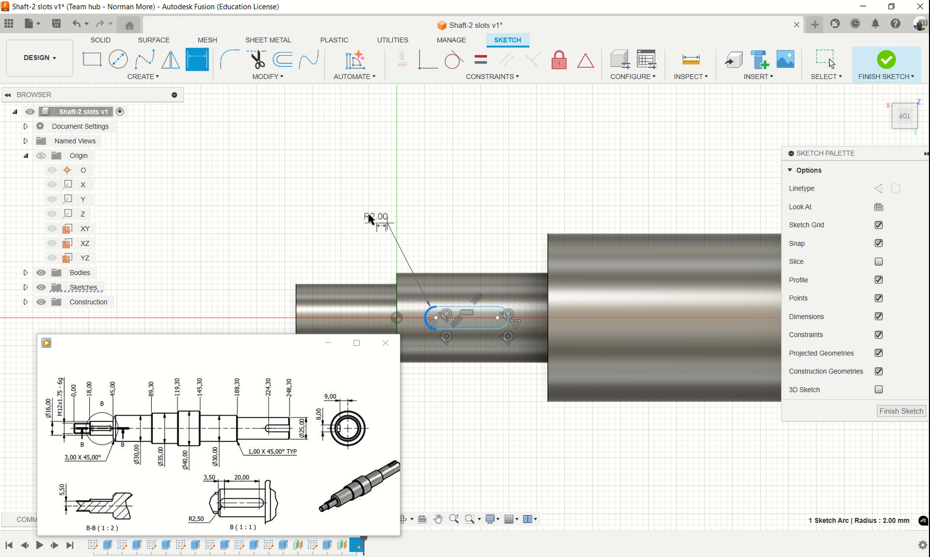
left_click(362, 211)
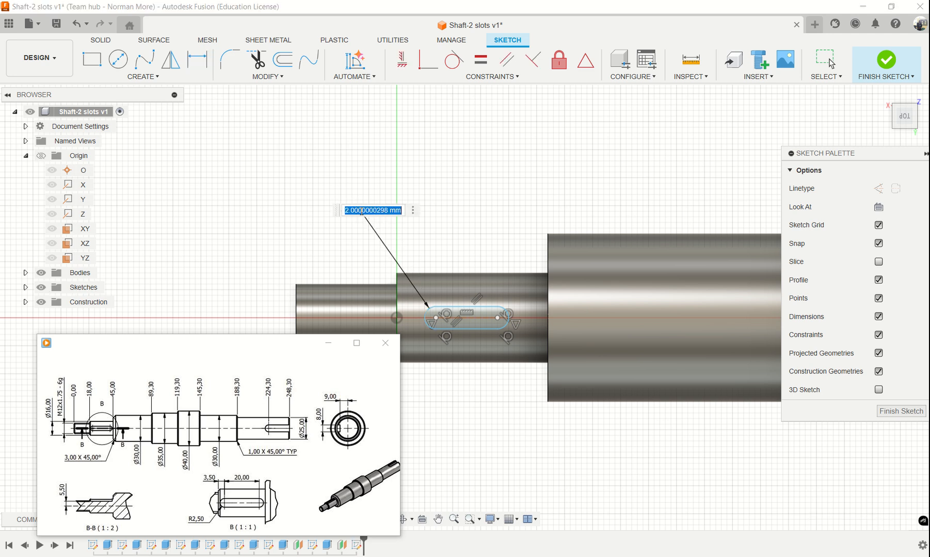
type("2.5")
key("Return")
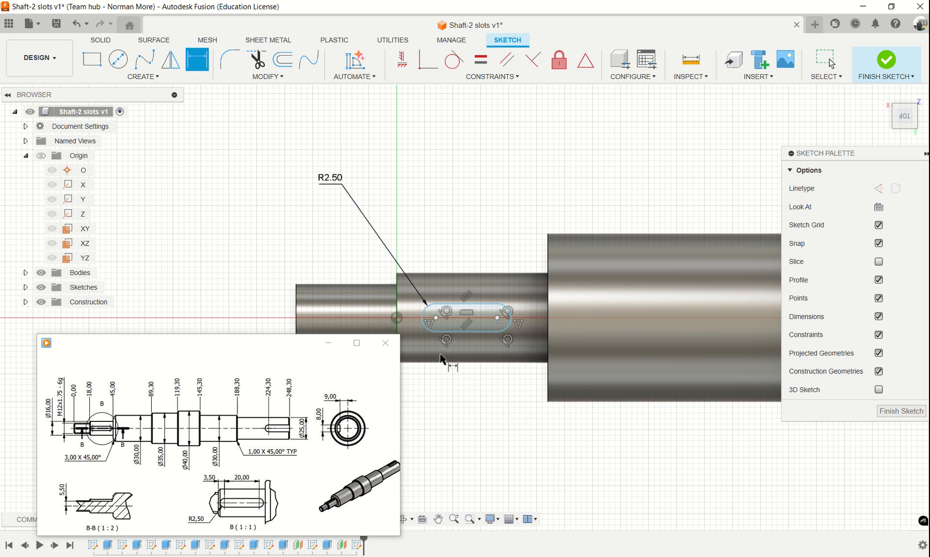
Set the distance between the slot's two arc centres to 20 mm.
left_click(435, 318)
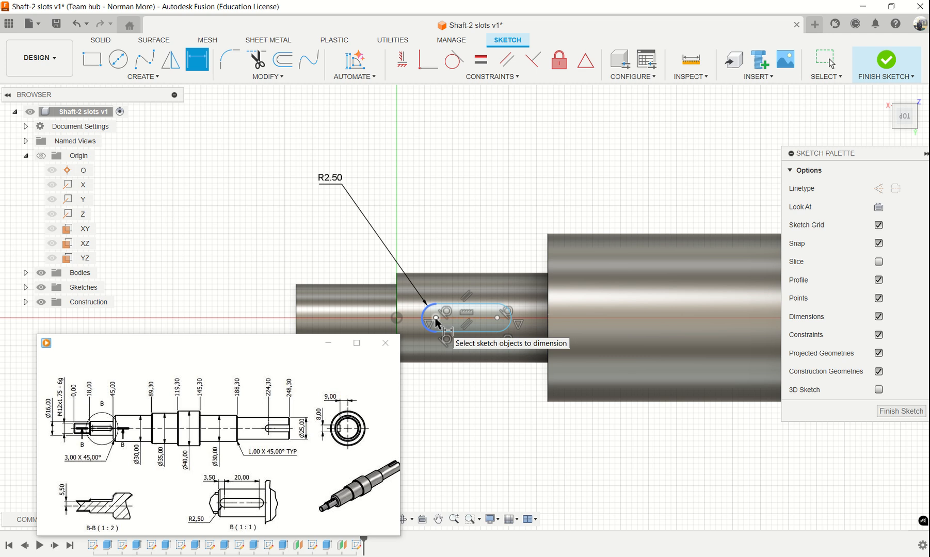
left_click(498, 319)
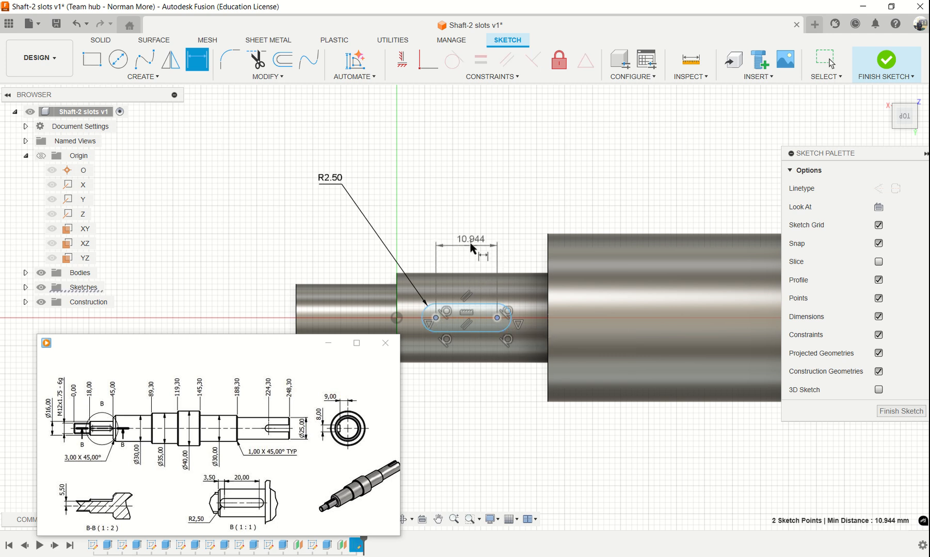
left_click(473, 249)
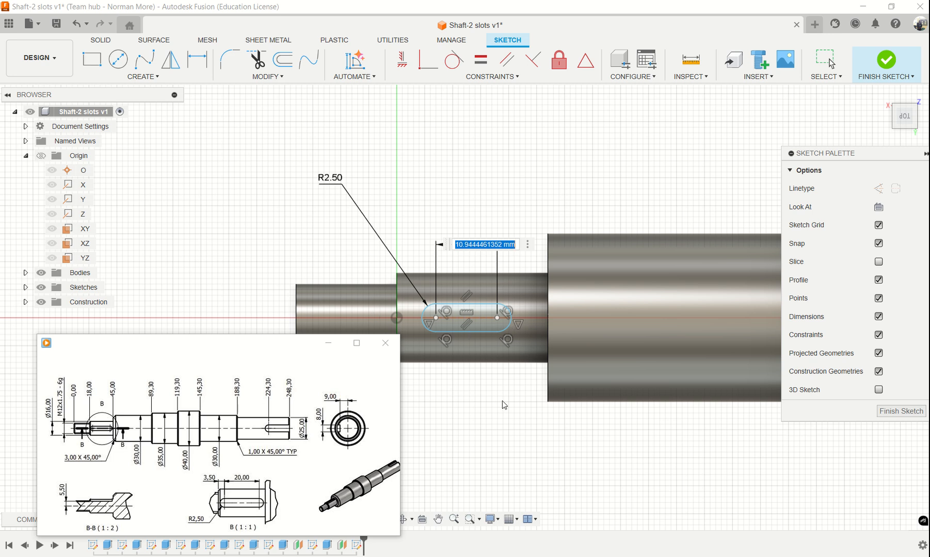
type("20")
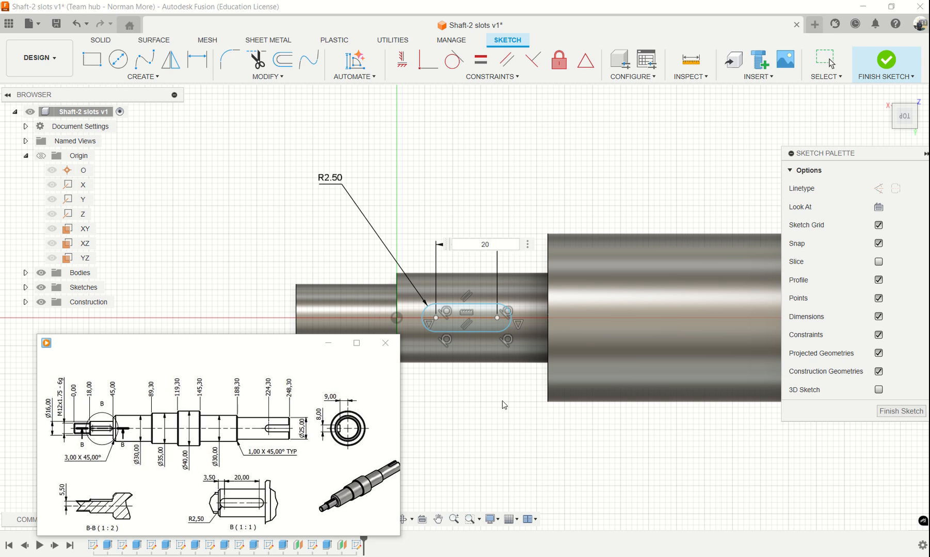
key("Return")
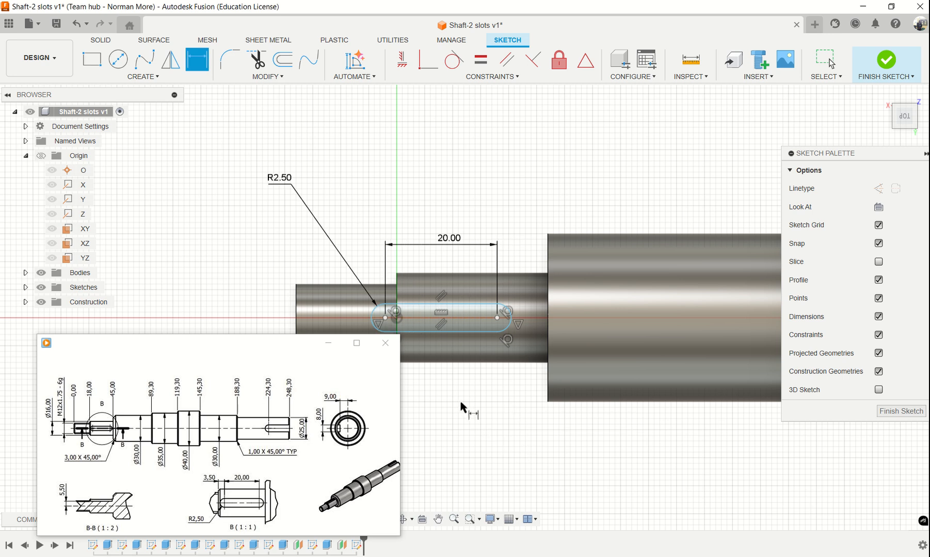
key("Escape")
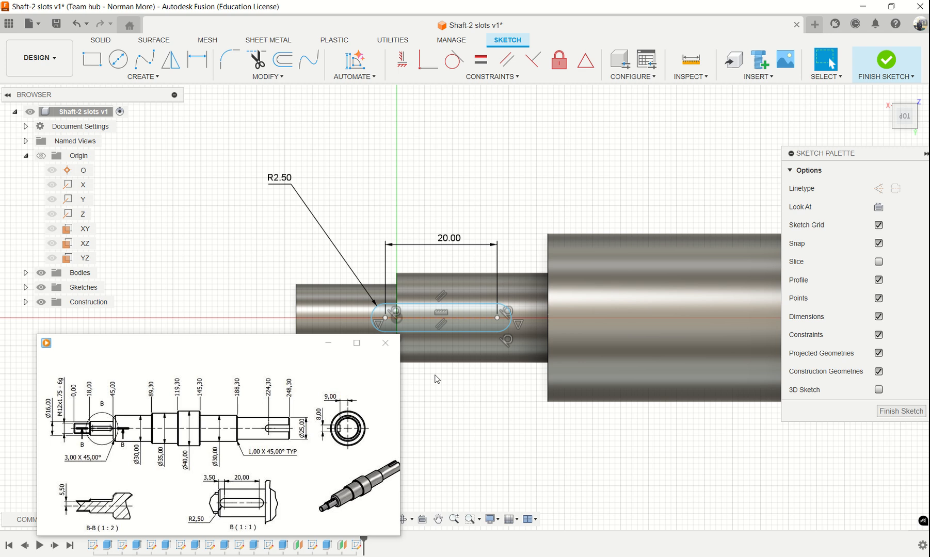
scroll(437, 379, "up", 3)
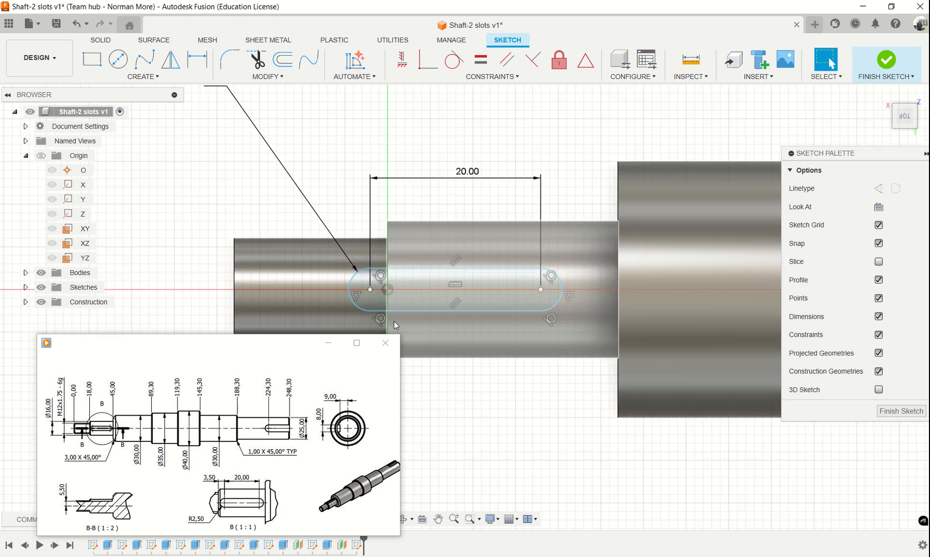
scroll(474, 397, "up", 1)
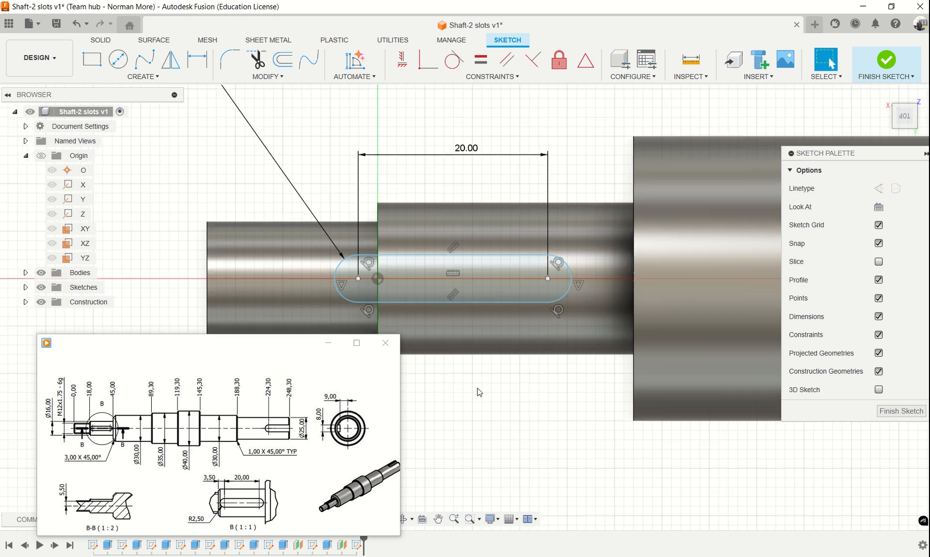
middle_click_drag(479, 392, 478, 364)
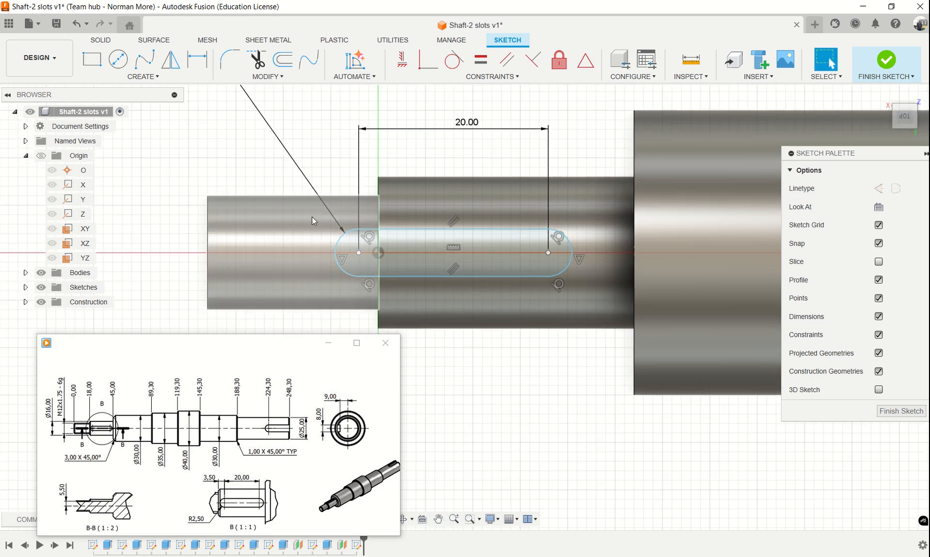
Move the complete dimensioned slot sketch 5 mm along the shaft axis, away from the small end, onto the second section.
mouse_move(303, 214)
left_mouse_down()
mouse_move(442, 283)
mouse_move(598, 308)
left_mouse_up()
left_click(268, 77)
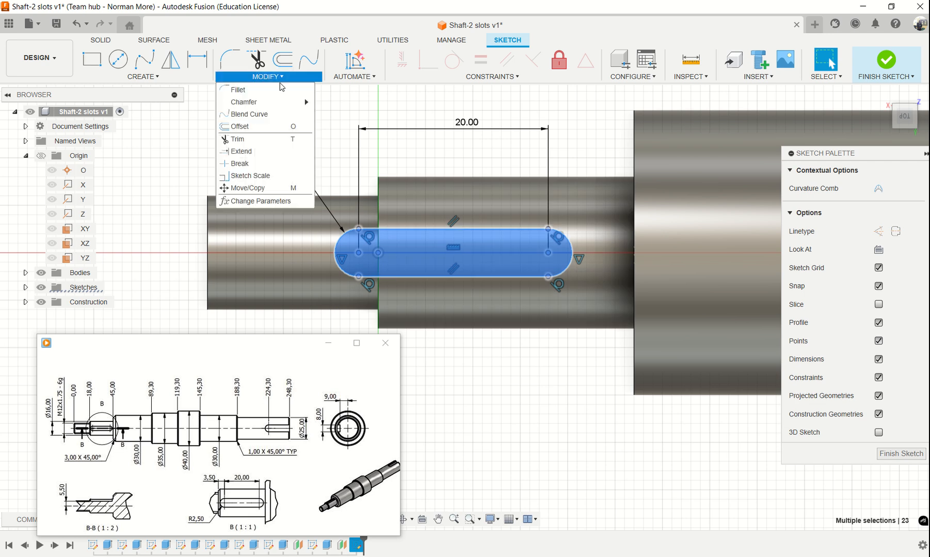
left_click(248, 188)
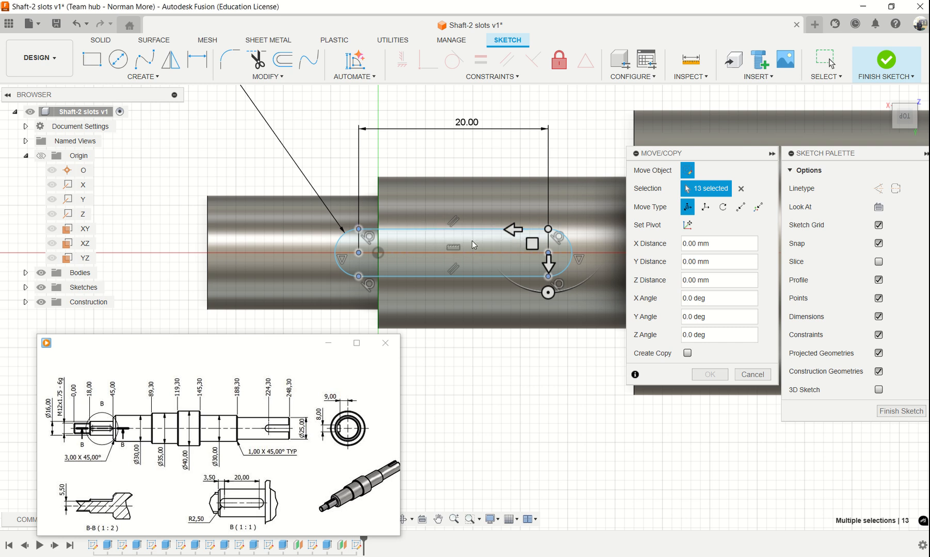
left_click_drag(514, 230, 563, 235)
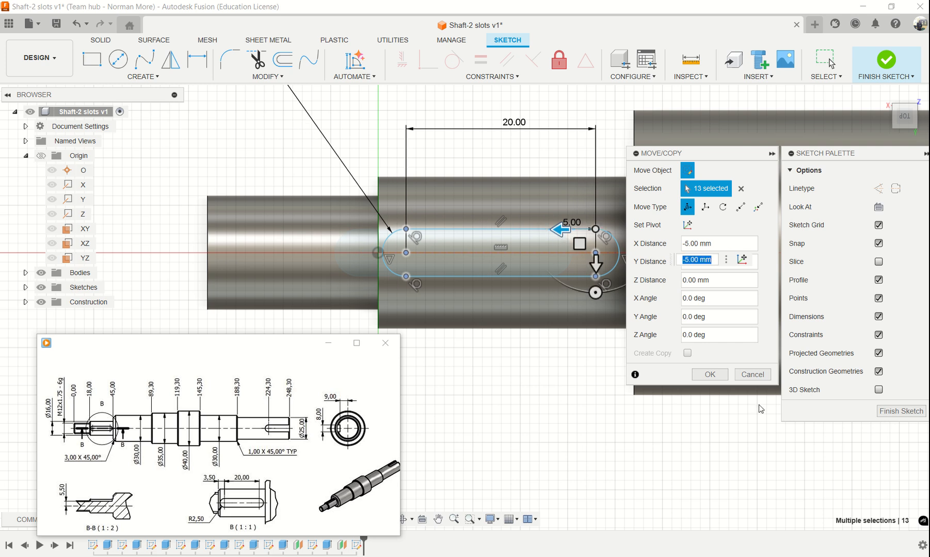
left_click(710, 374)
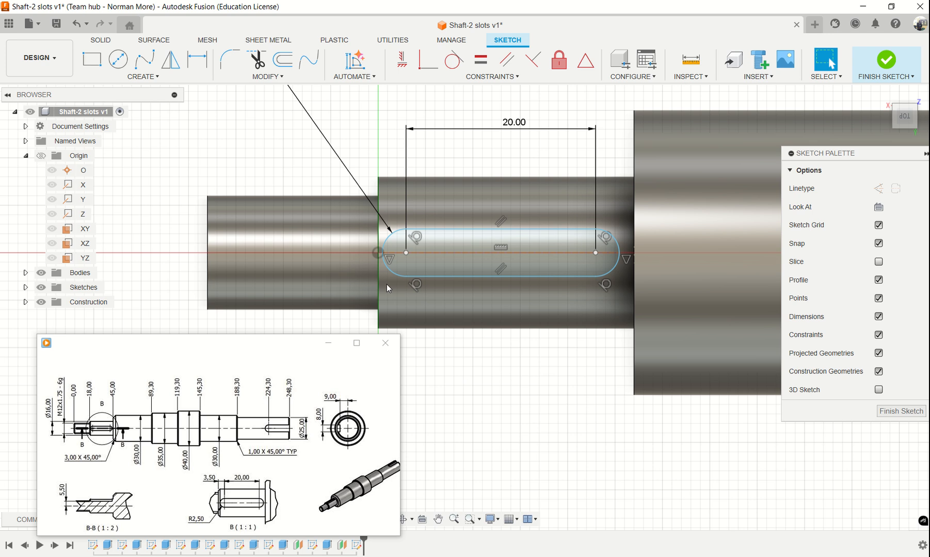
Dimension the slot's nearest arc centre 3.5 mm from the shoulder edge between the first and second sections.
key("d")
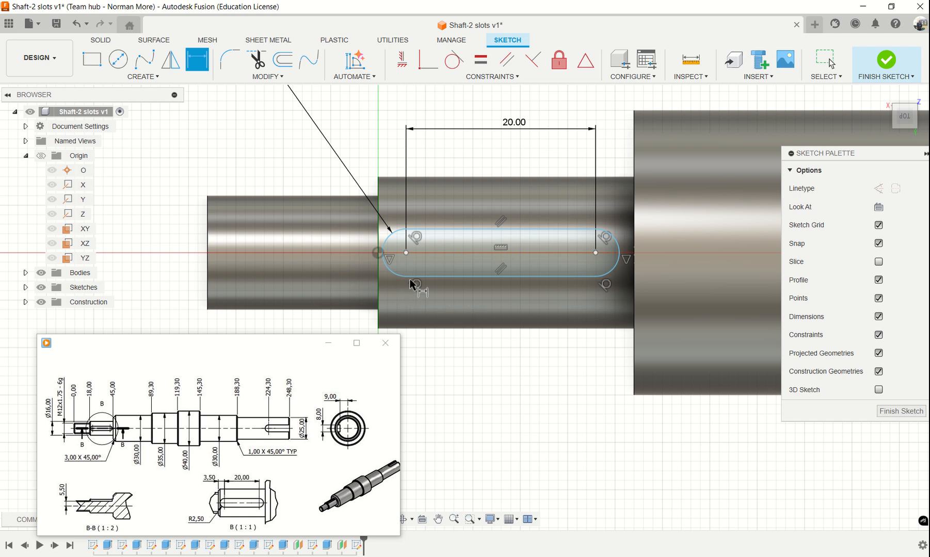
left_click(407, 253)
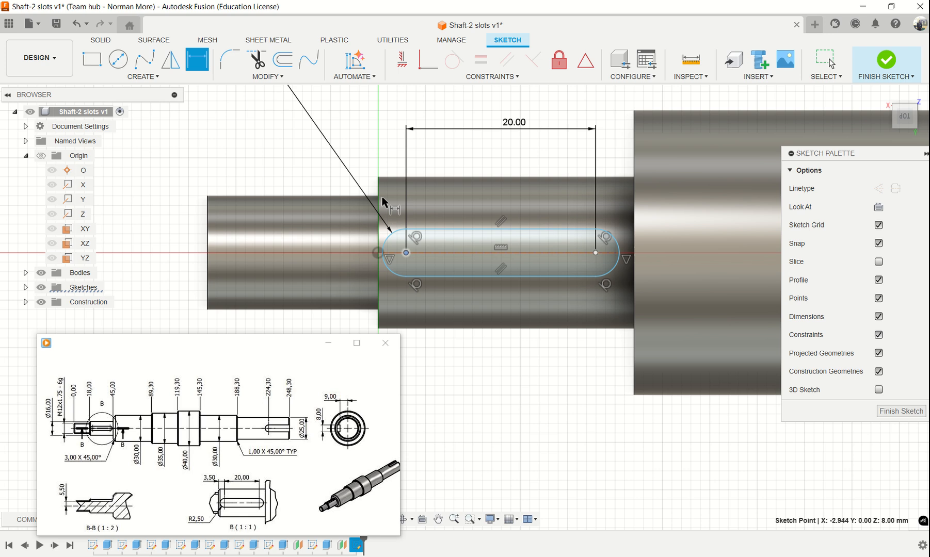
left_click(379, 199)
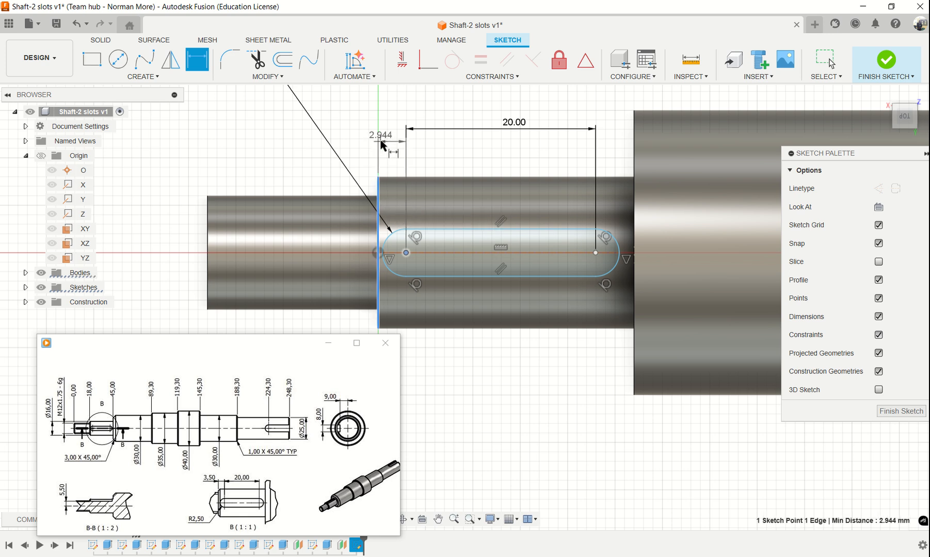
left_click(382, 141)
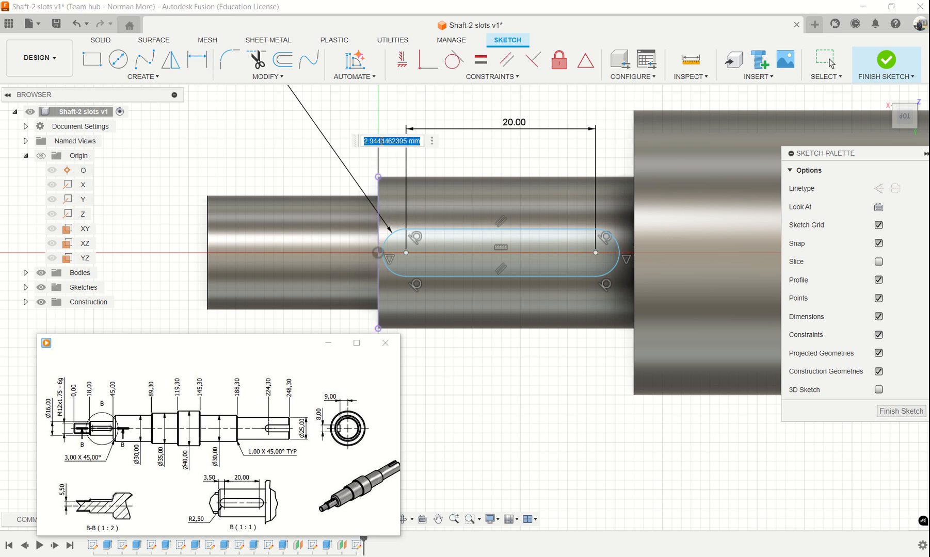
type("3")
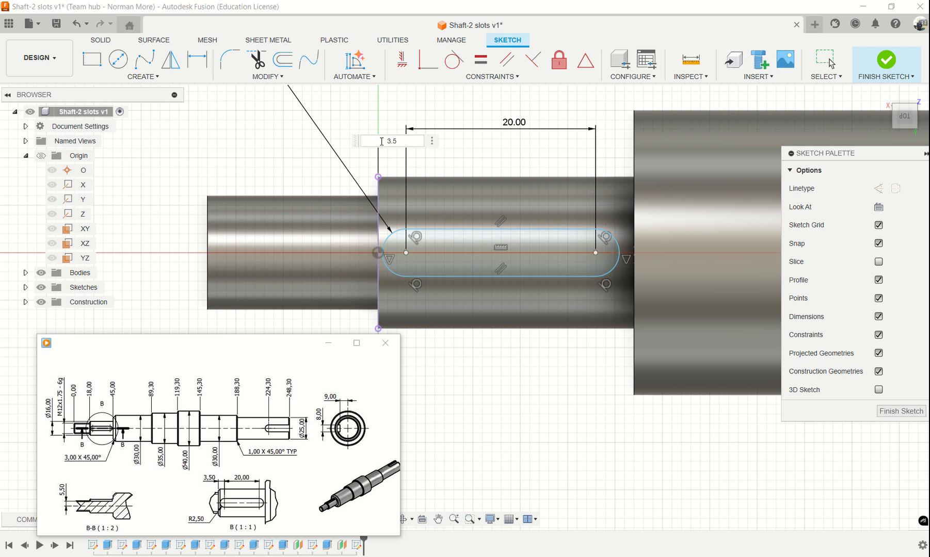
type(".5")
key("Return")
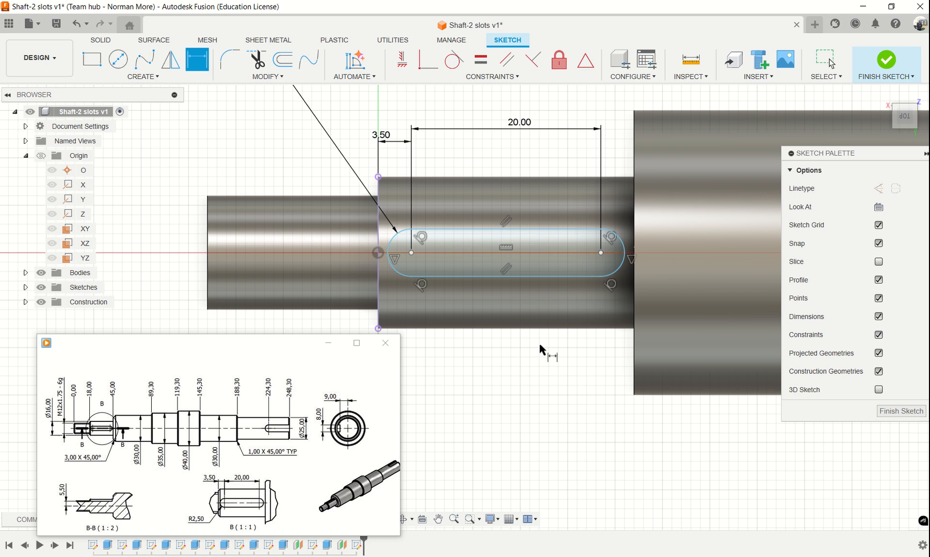
Extrude the slot profile as a cut with a distance of -3.5 mm into the second section.
mouse_move(527, 340)
middle_mouse_down("shift")
mouse_move(546, 285)
mouse_move(508, 342)
middle_mouse_up("shift")
key("d")
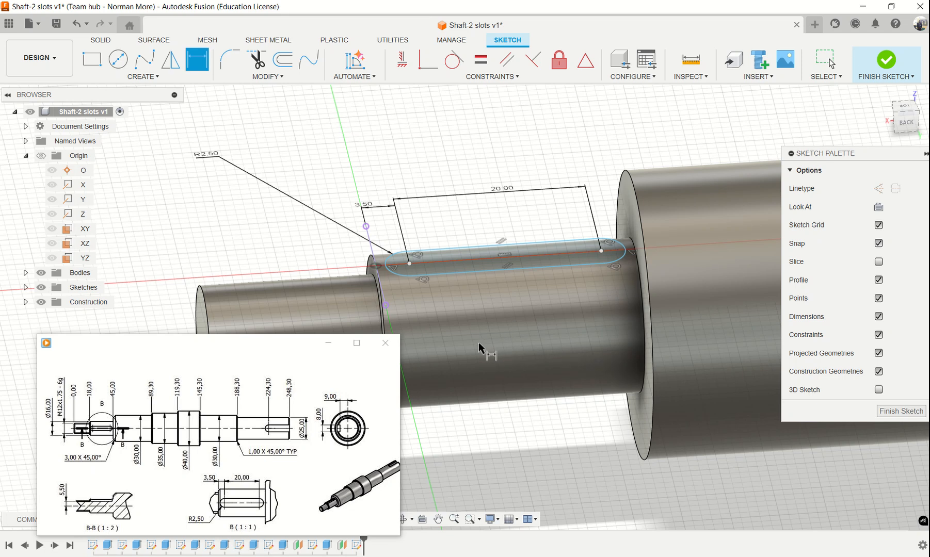
scroll(477, 342, "up", 2)
mouse_move(80, 511)
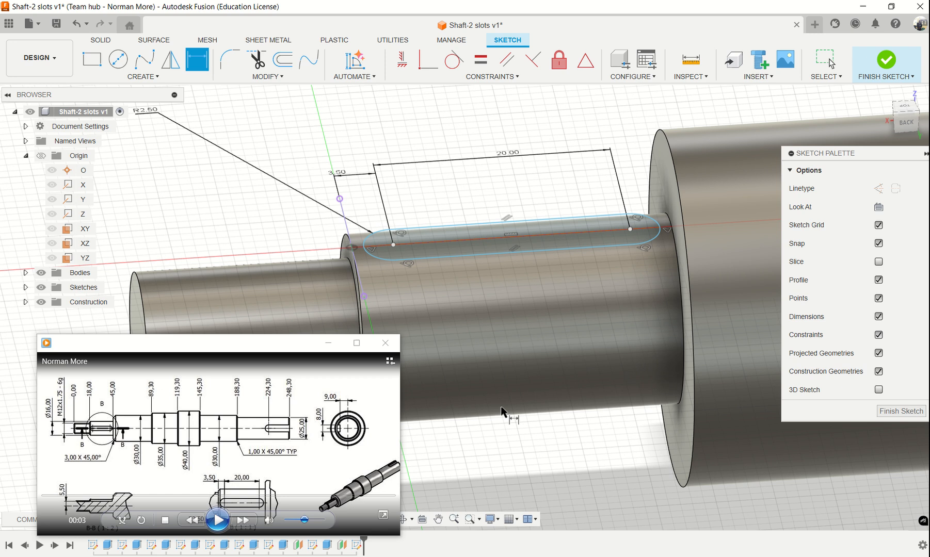
scroll(484, 384, "down", 3)
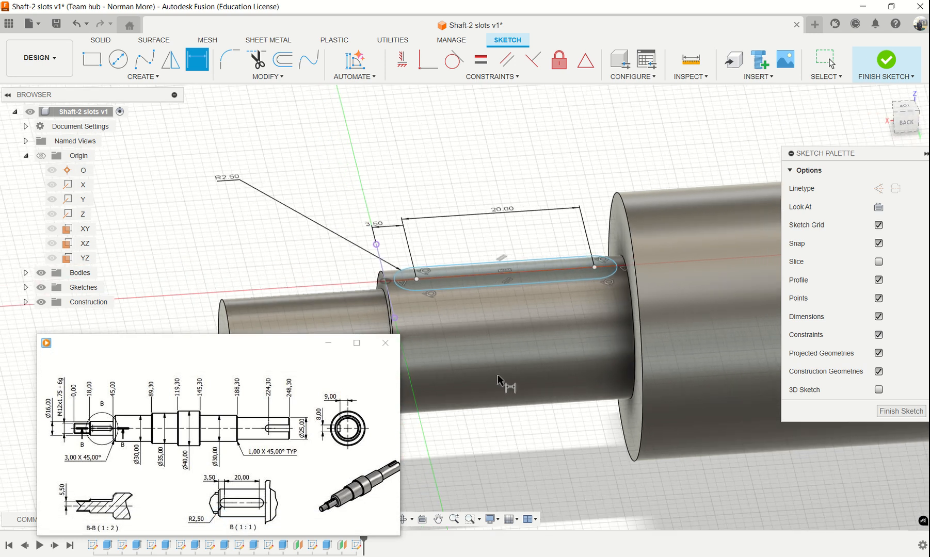
middle_click_drag(497, 372, 529, 328)
key("d")
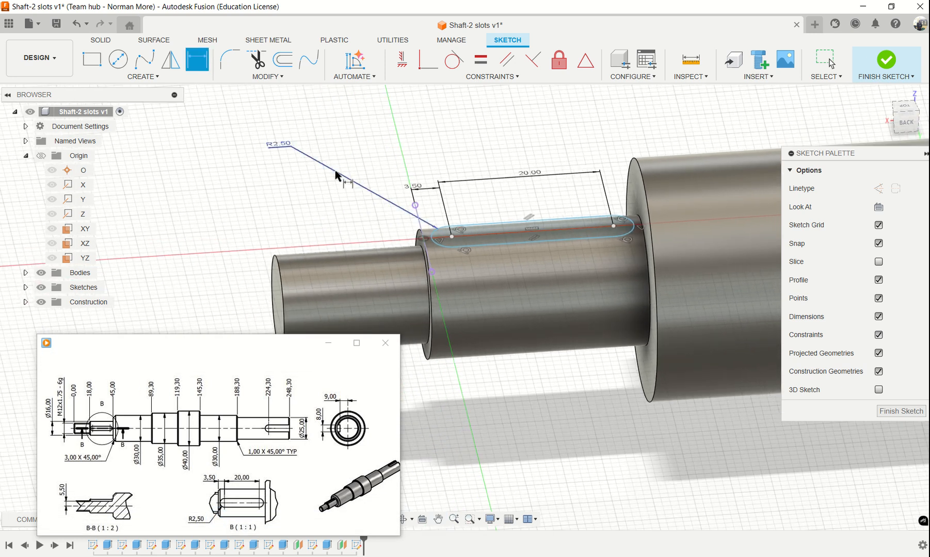
key("e")
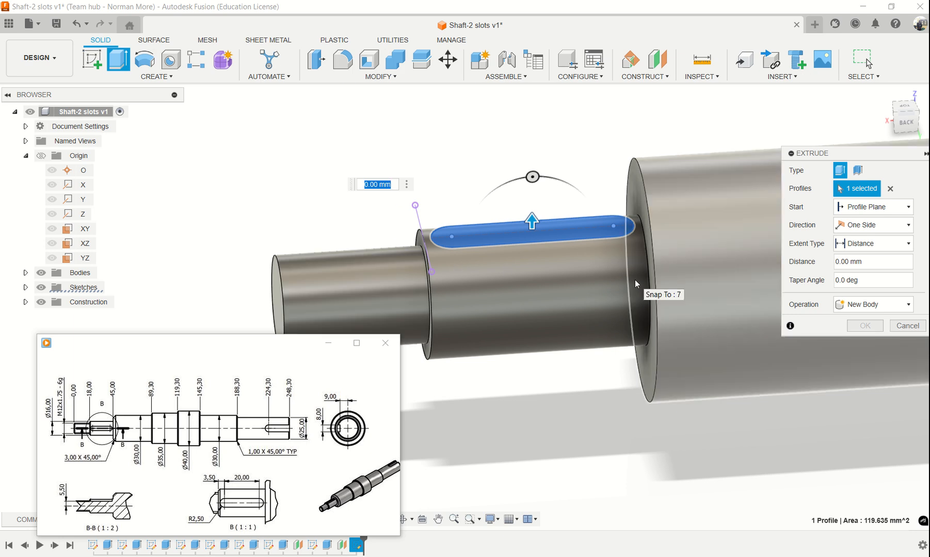
type("-3.5")
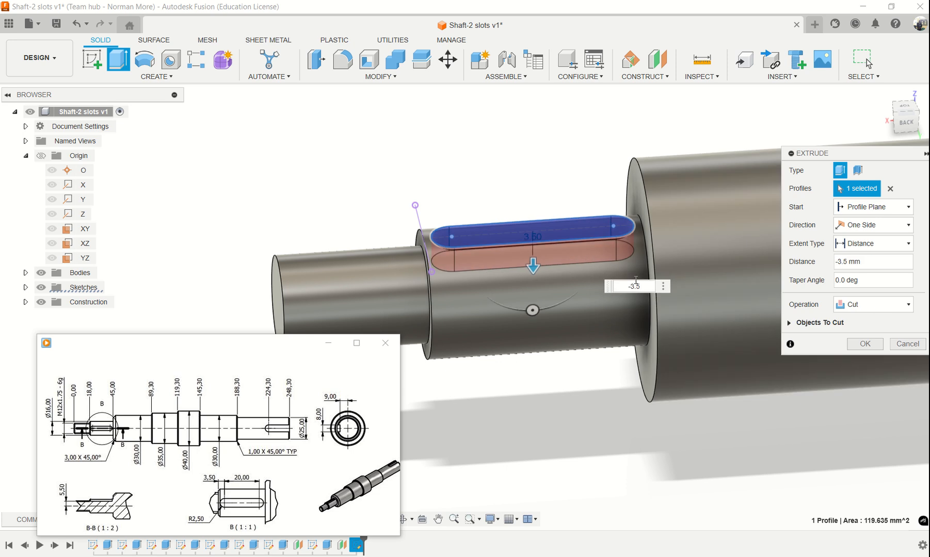
key("Return")
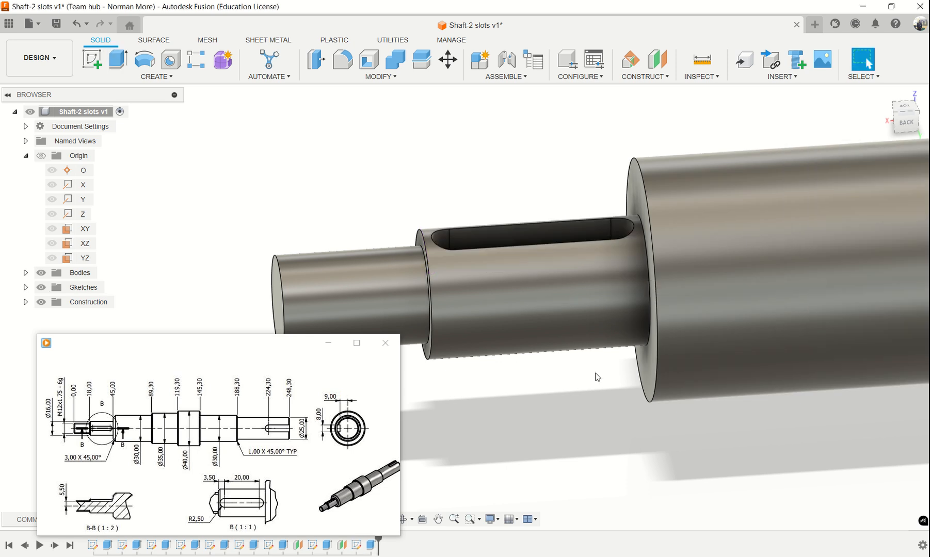
Chamfer the large section's outer shoulder edge beside the new slot with a 3 mm equal distance.
scroll(596, 378, "up", 2)
scroll(595, 377, "down", 2)
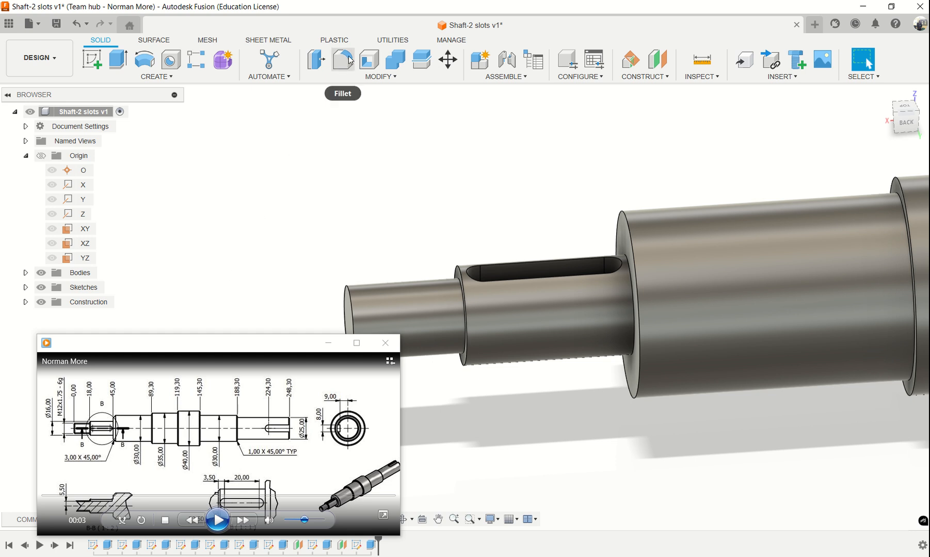
left_click(381, 77)
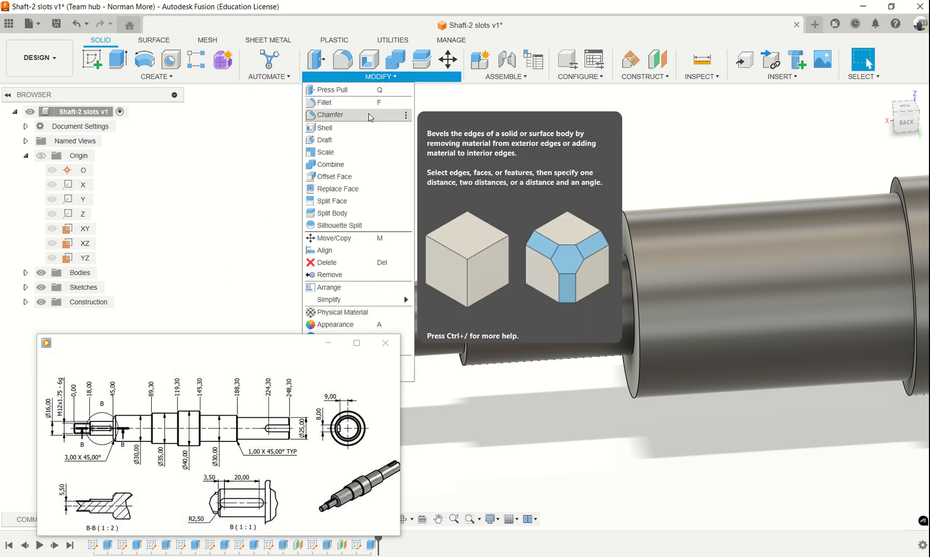
left_click(381, 114)
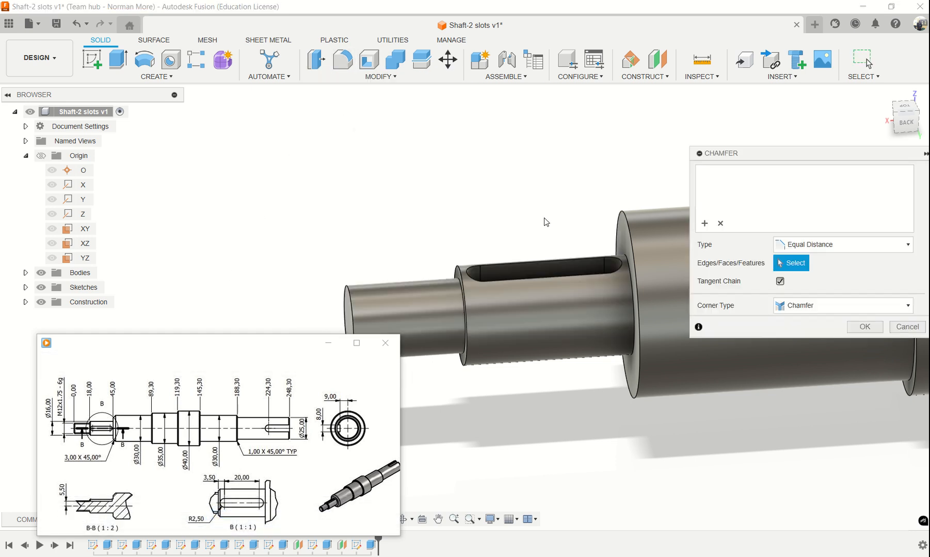
left_click(641, 323)
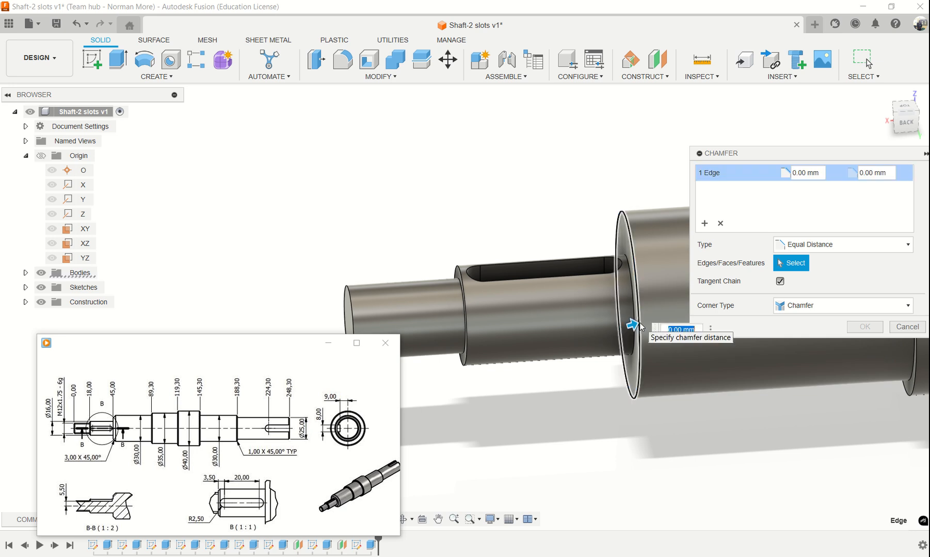
type("3")
key("Return")
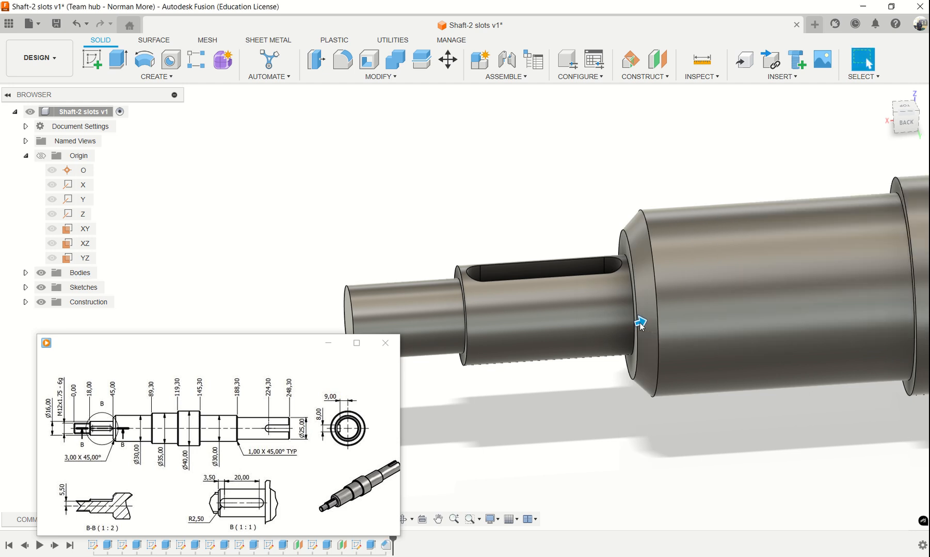
Chamfer the seven other outer circular edges, including both shaft ends and the remaining shoulders, with a 1 mm equal distance.
mouse_move(277, 444)
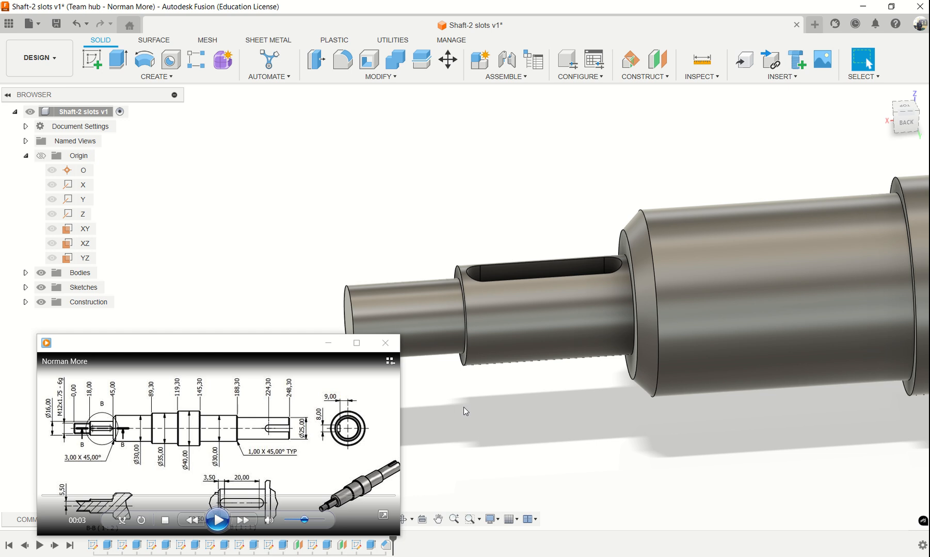
scroll(464, 412, "down", 2)
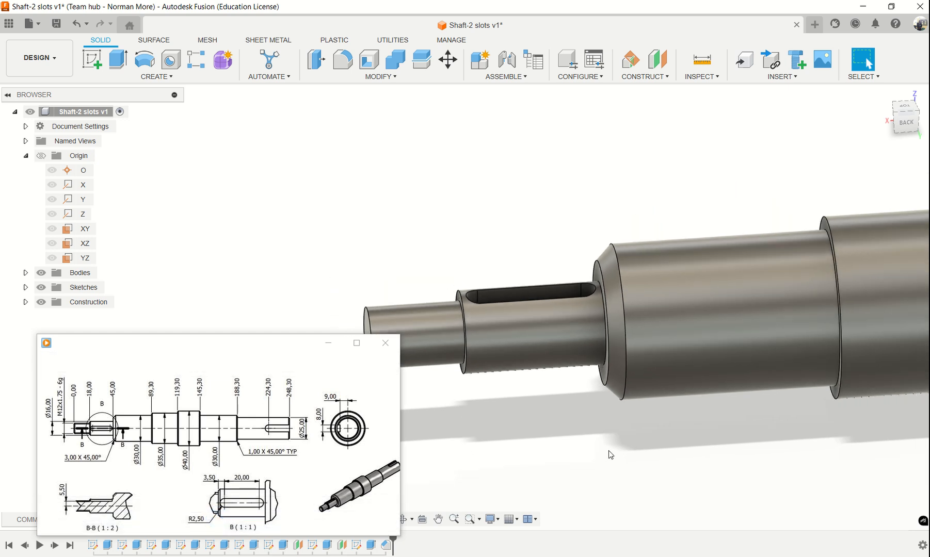
scroll(611, 451, "down", 2)
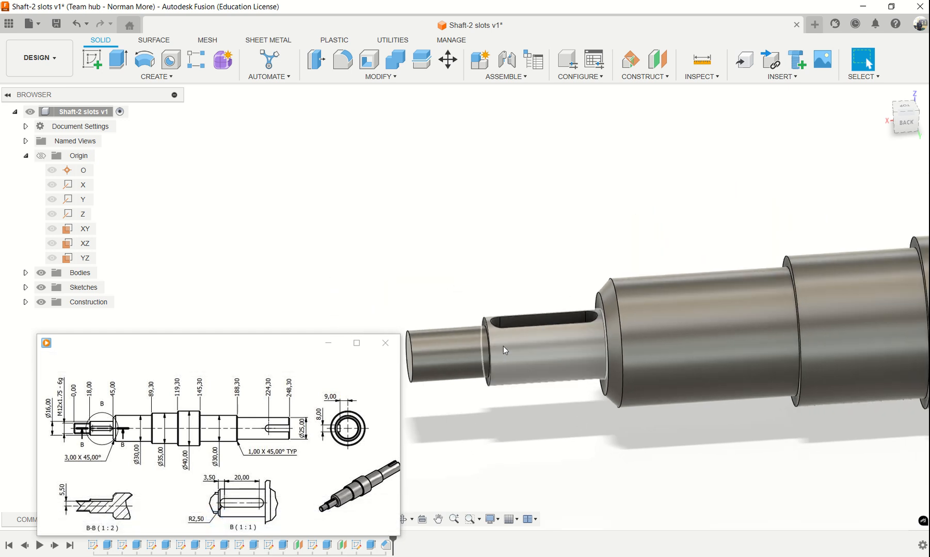
middle_click_drag(493, 261, 498, 179)
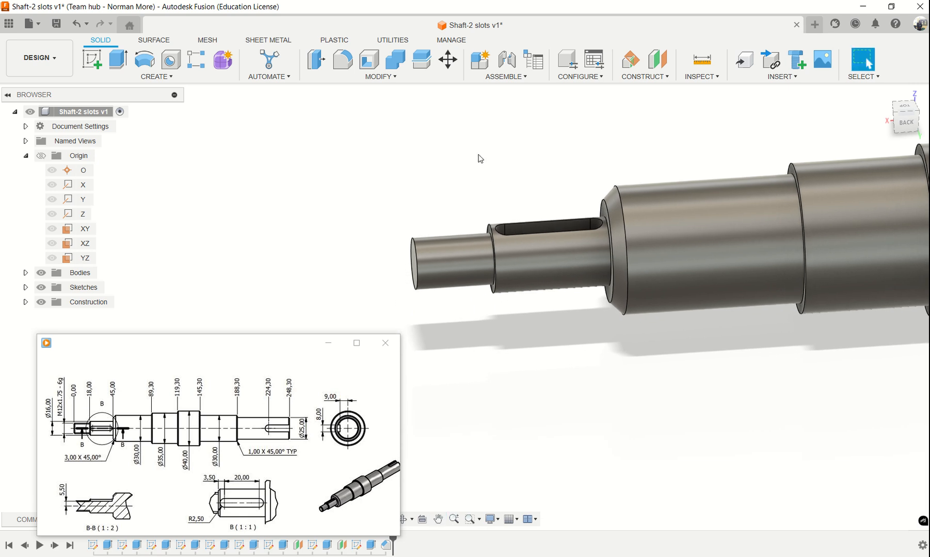
left_click(382, 77)
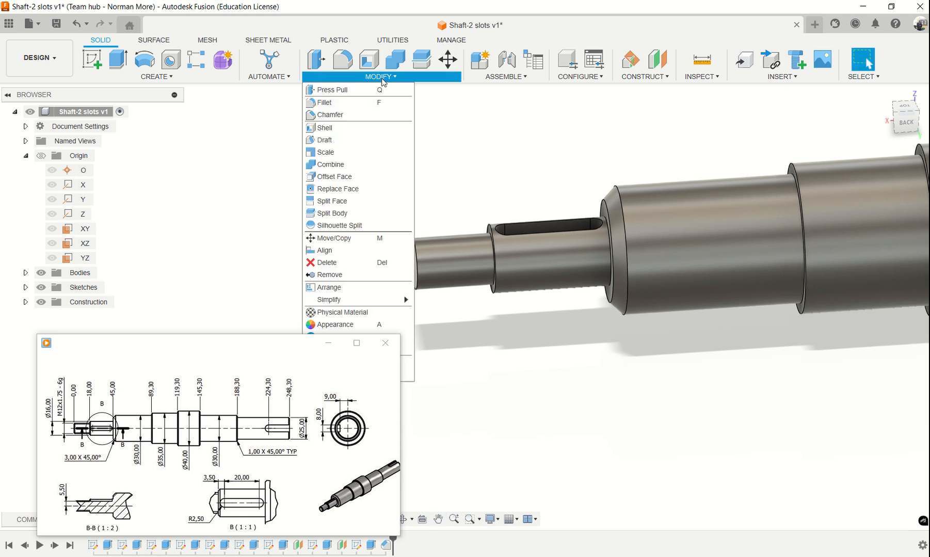
left_click(341, 116)
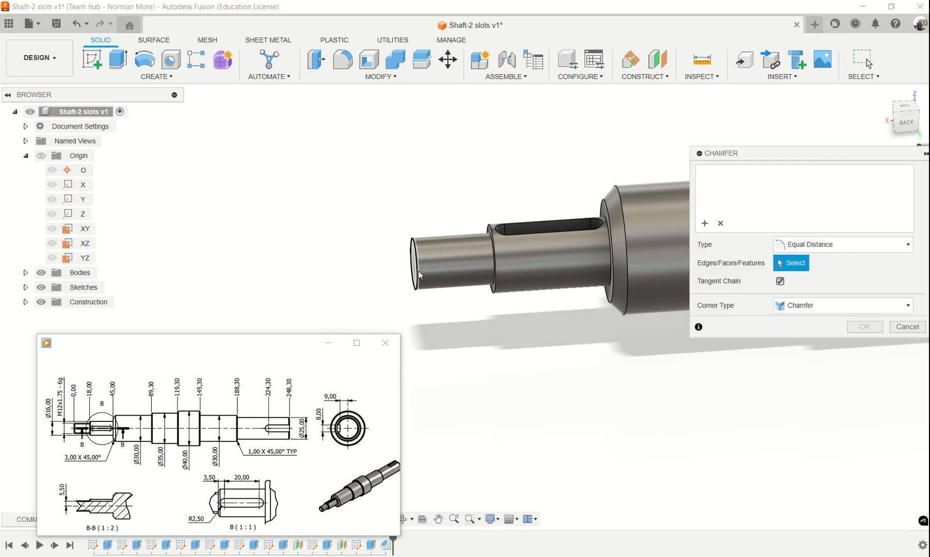
left_click(417, 271)
left_click(493, 271)
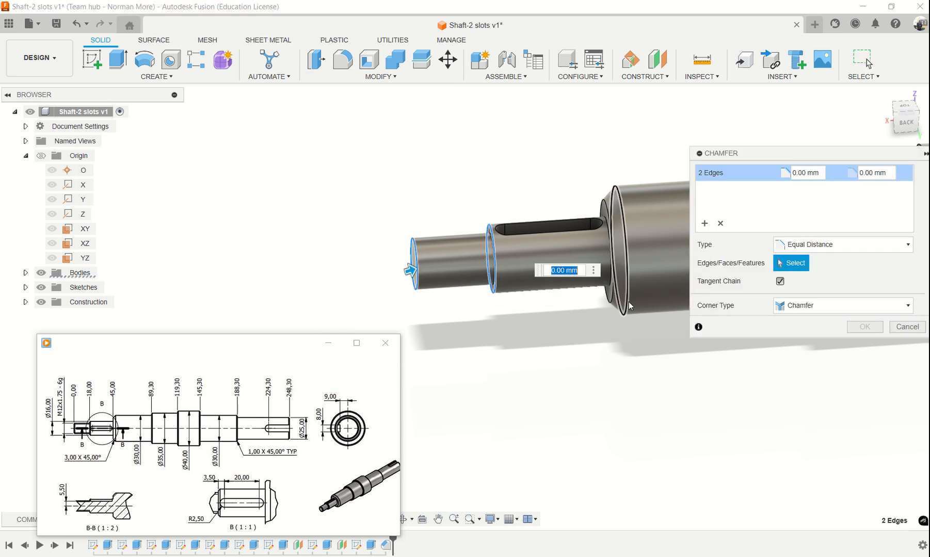
scroll(649, 380, "up", 2)
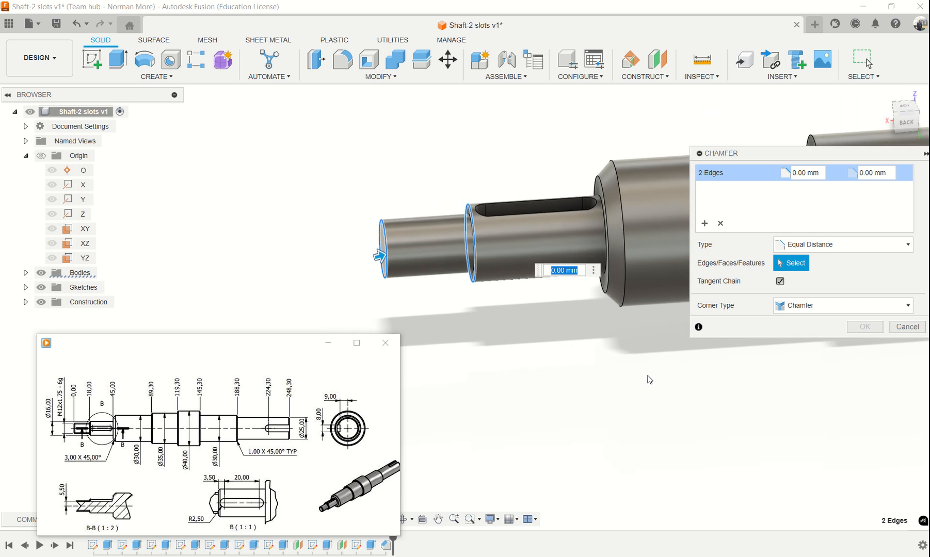
middle_click_drag(651, 377, 332, 347)
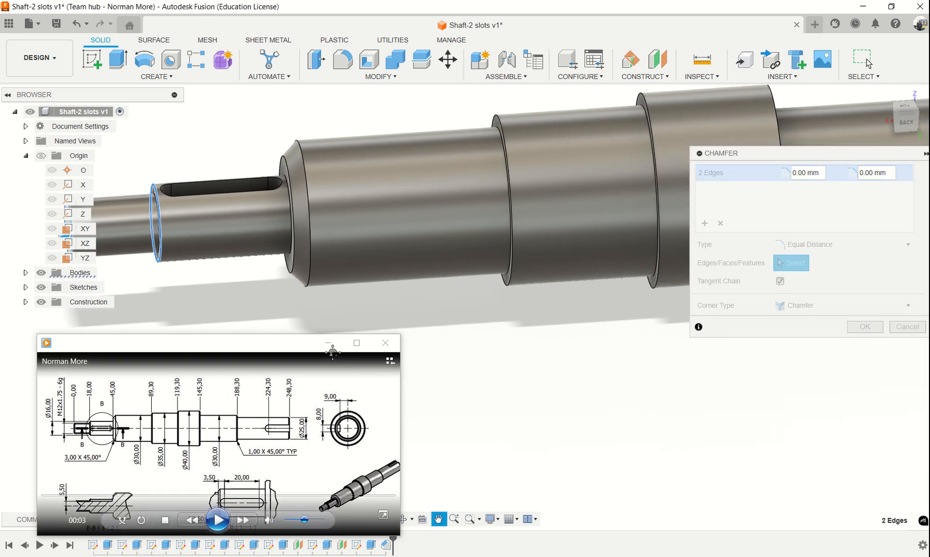
left_click(513, 266)
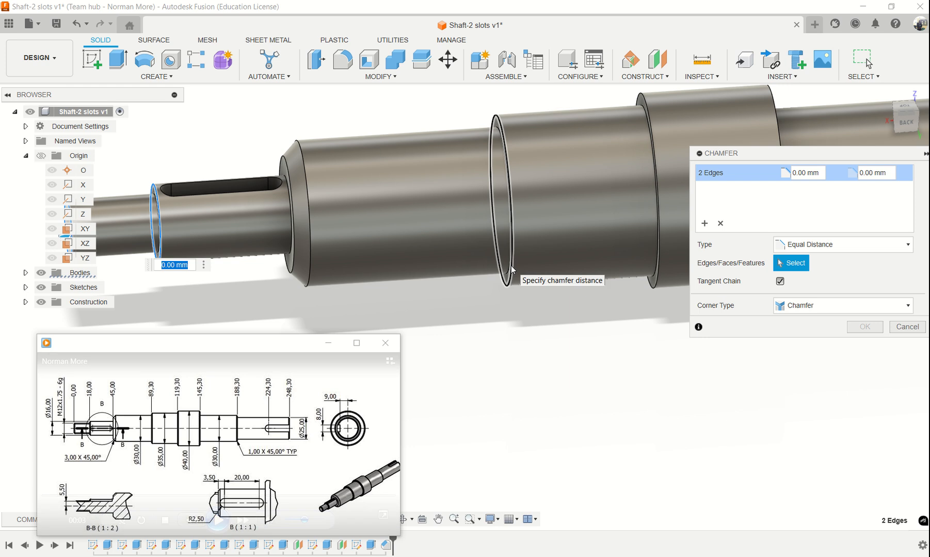
left_click(662, 257)
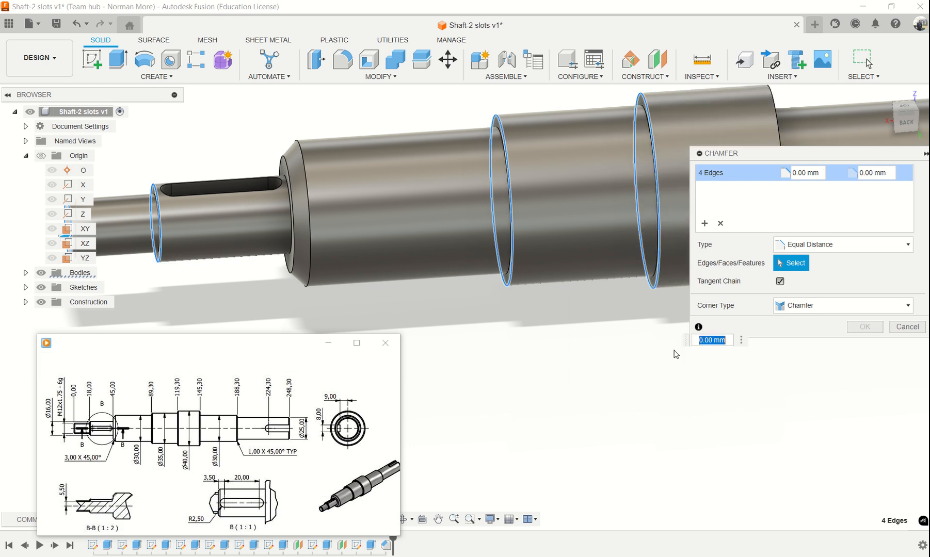
scroll(691, 362, "down", 2)
middle_click_drag(684, 393, 120, 248)
left_click(300, 250)
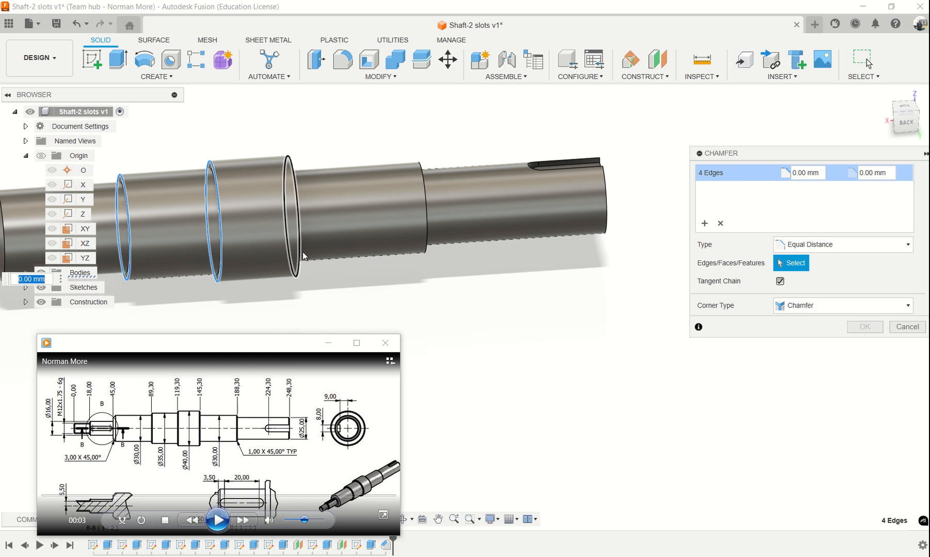
left_click(425, 233)
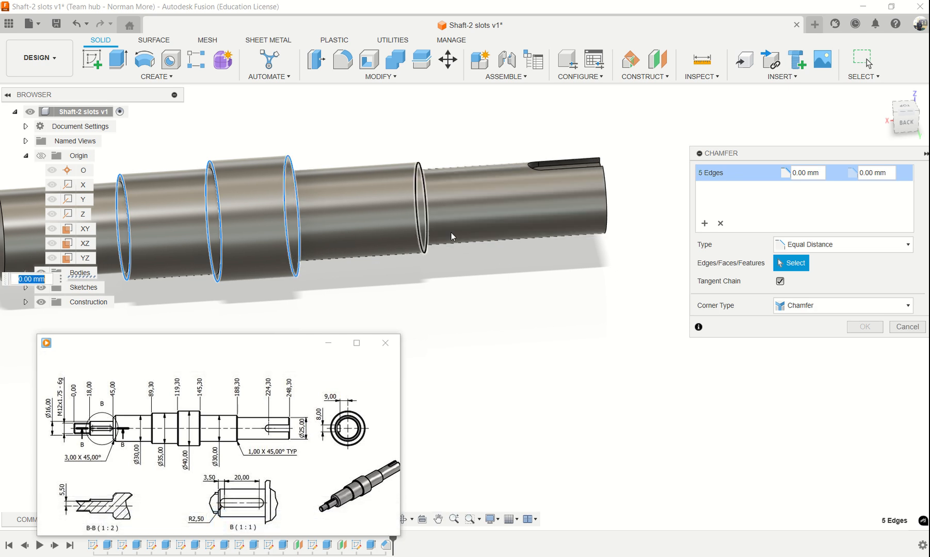
left_click(606, 209)
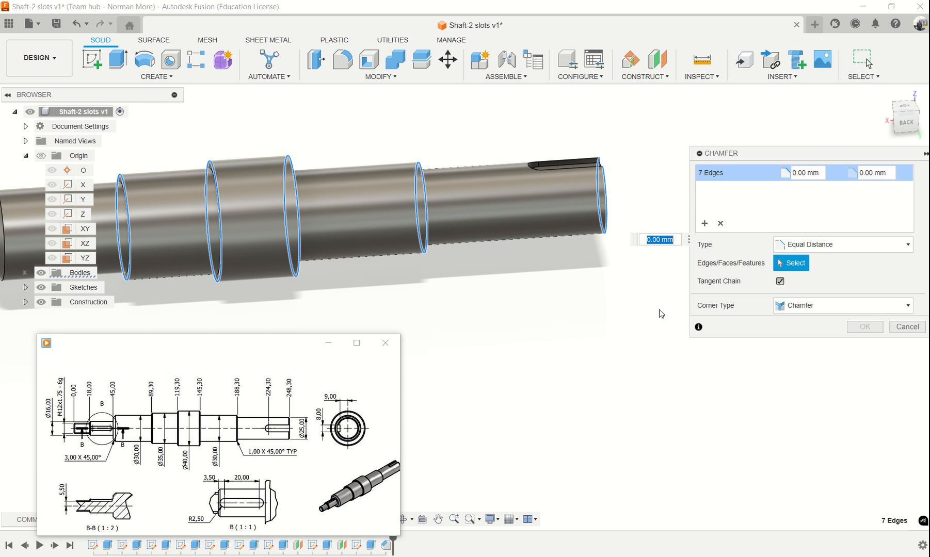
type("1")
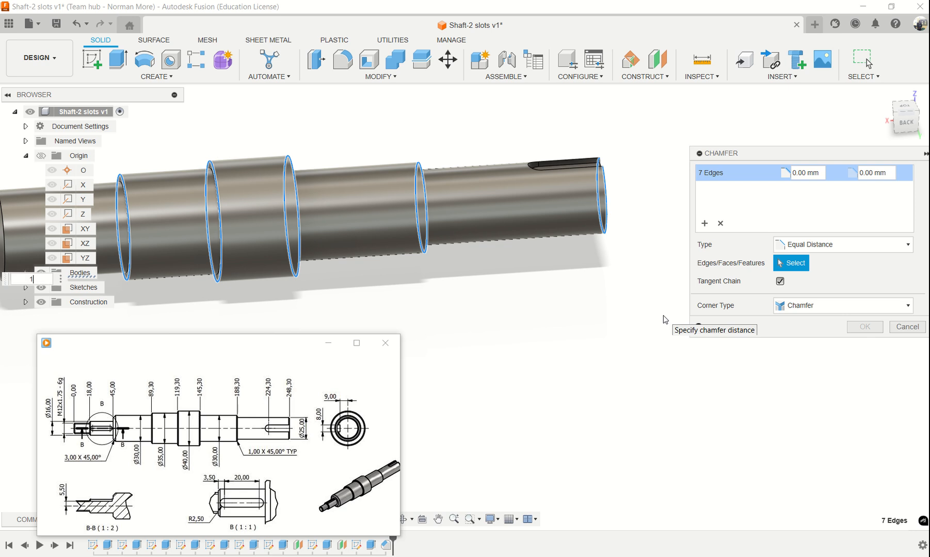
left_click(865, 327)
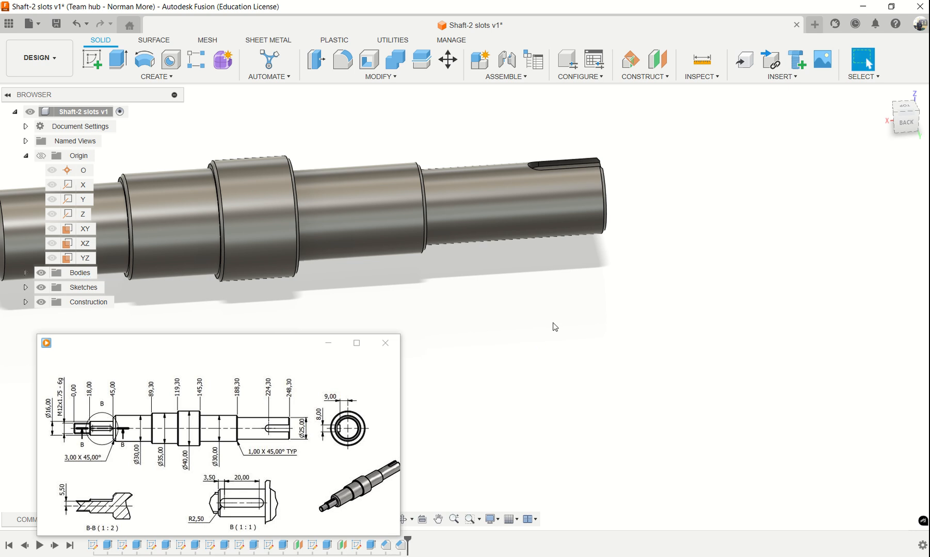
Show the entire finished shaft in the home view.
scroll(536, 324, "down", 2)
middle_click_drag(456, 316, 700, 329)
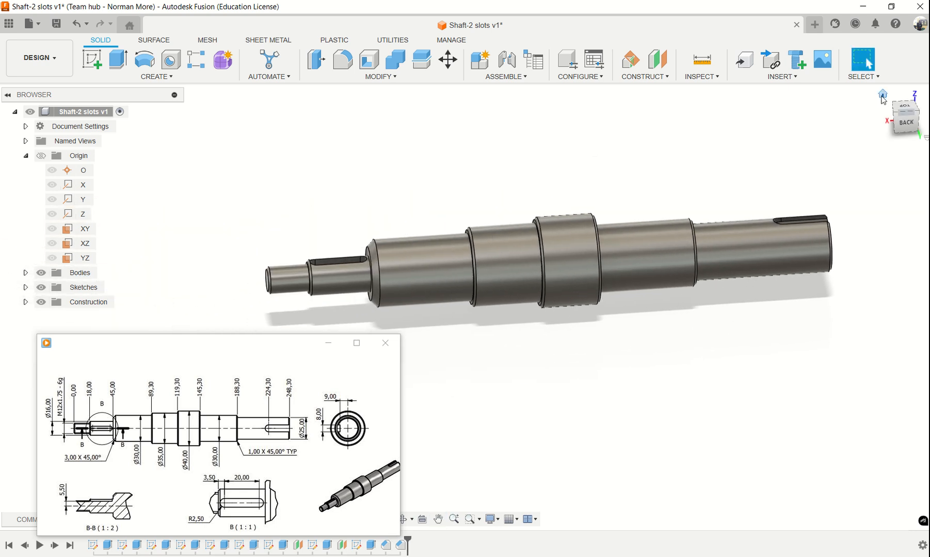
left_click(883, 94)
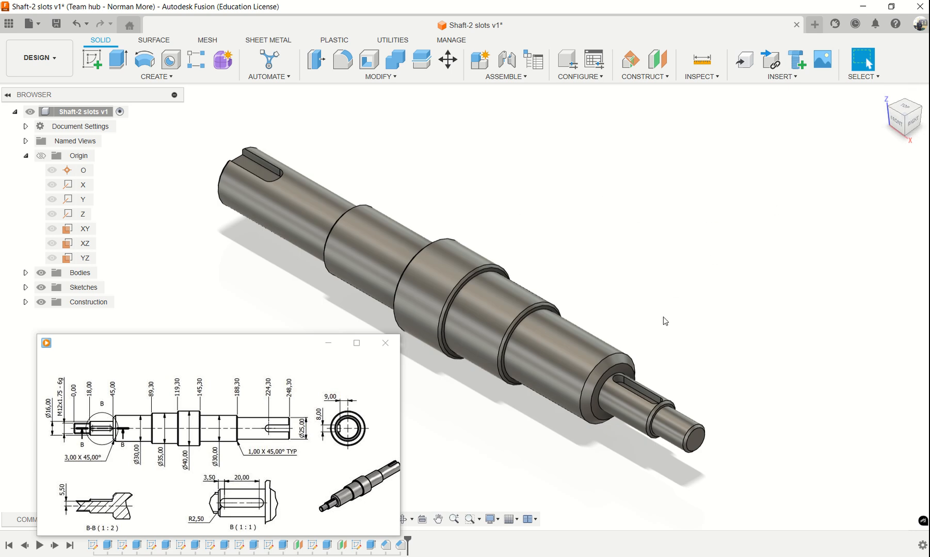